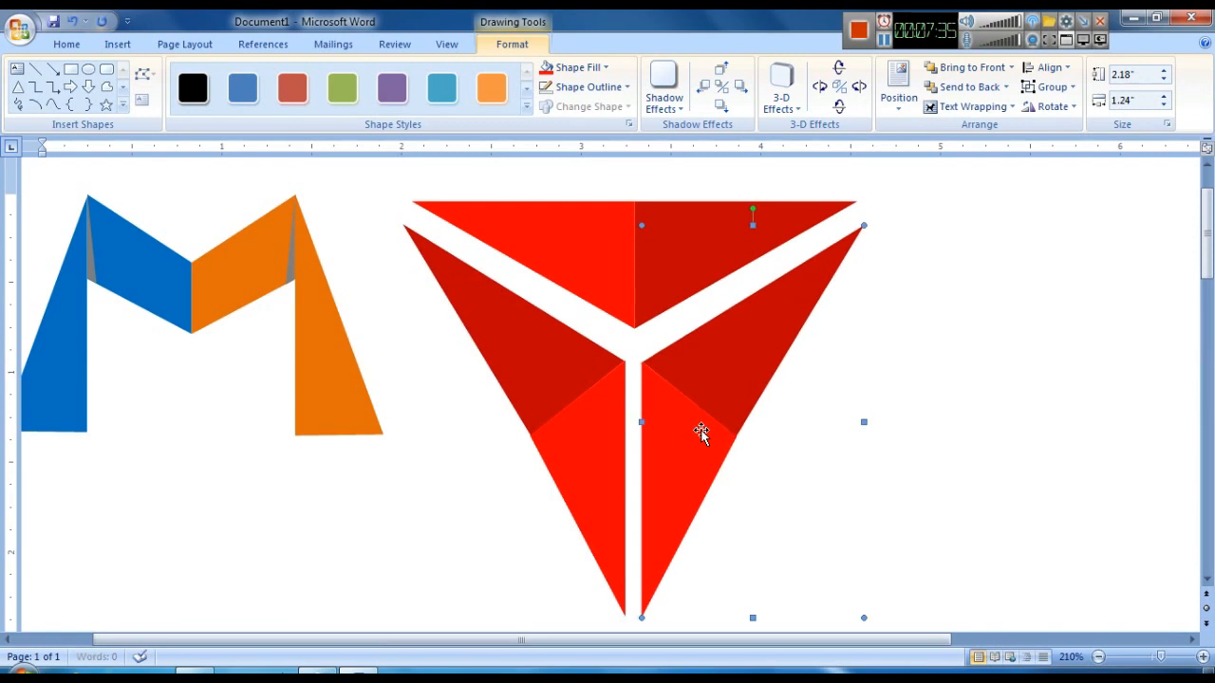
- Ungroup the red triangle logo into its separate pieces
{"action": "right_click", "coordinate": [714, 377]}
{"action": "mouse_move", "coordinate": [765, 434]}
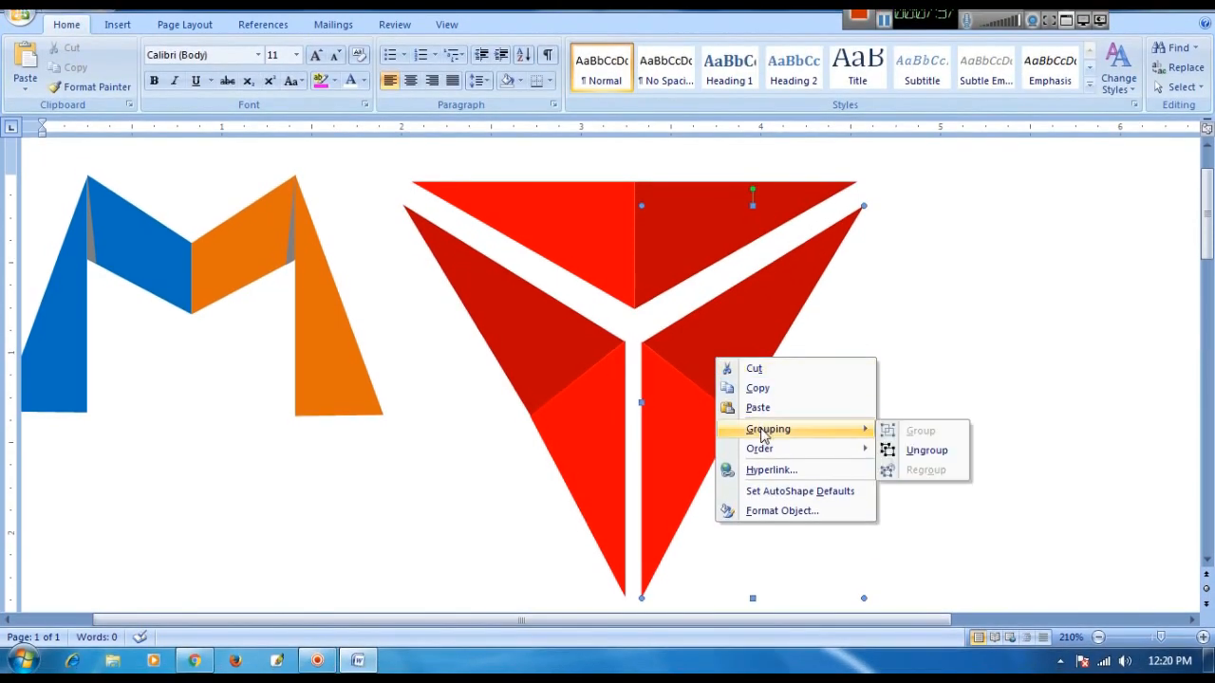
{"action": "left_click", "coordinate": [935, 451]}
- Fill the lower-right inner triangle piece with dark red
{"action": "left_click", "coordinate": [679, 487]}
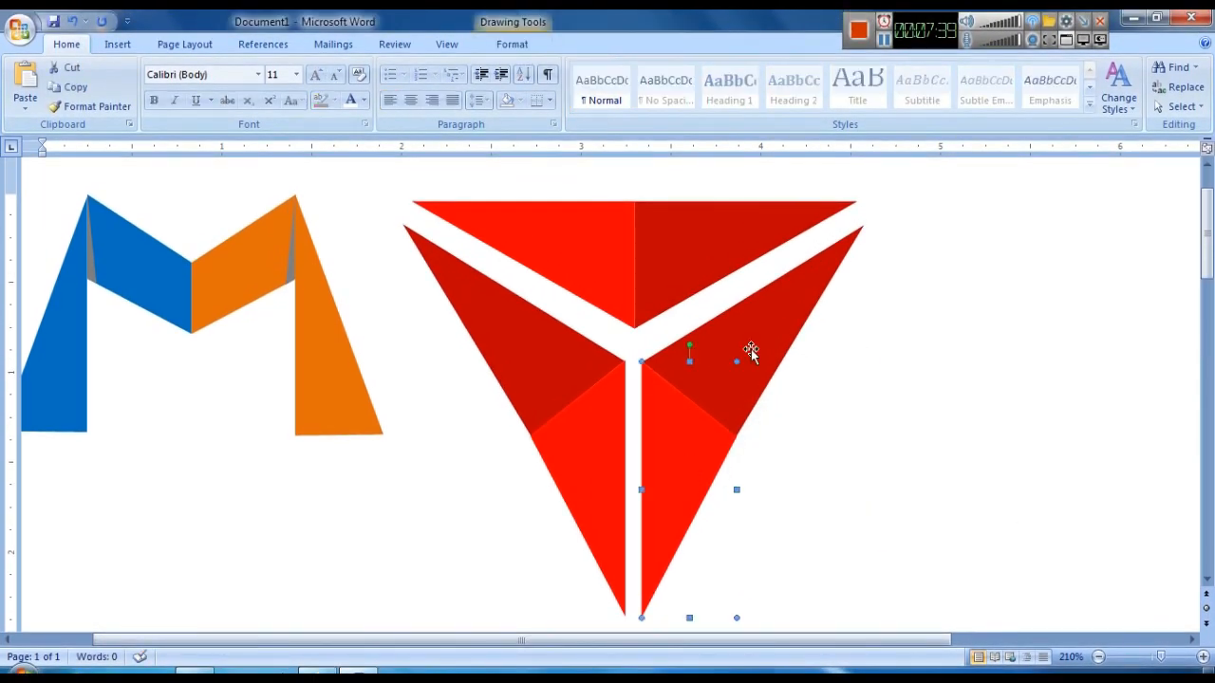
{"action": "left_click", "coordinate": [511, 44]}
{"action": "left_click", "coordinate": [575, 67]}
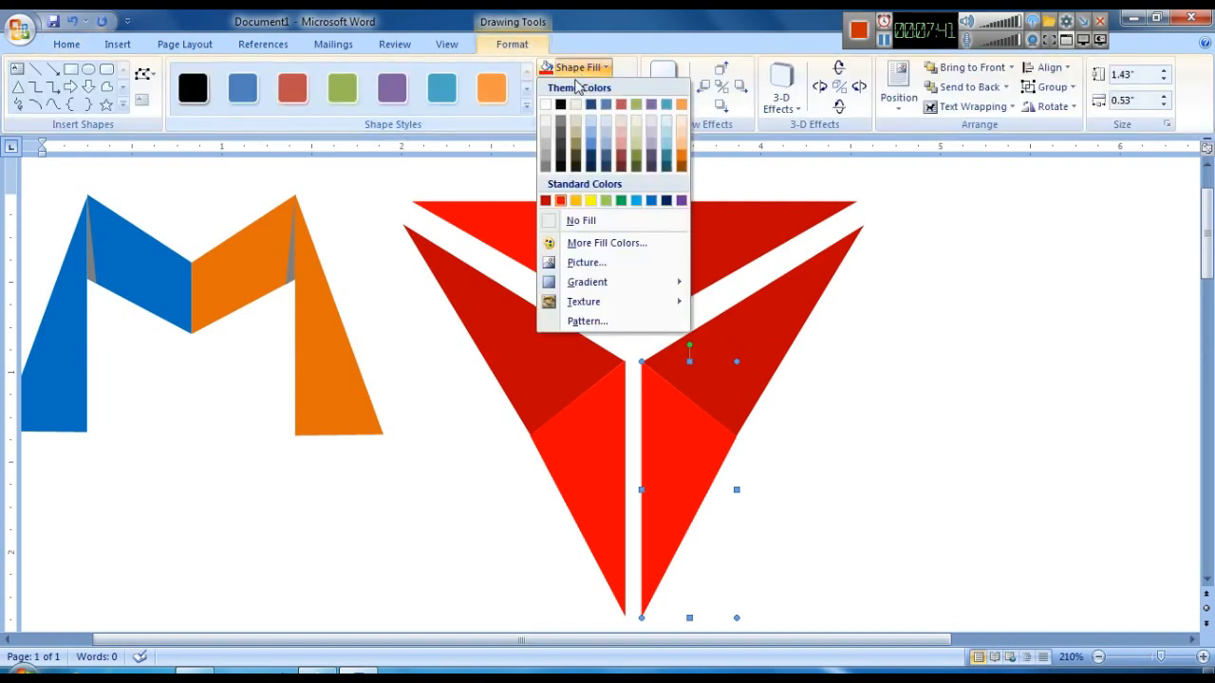
{"action": "left_click", "coordinate": [546, 200]}
- Fill the long right-hand triangle piece with bright red
{"action": "left_click", "coordinate": [769, 319]}
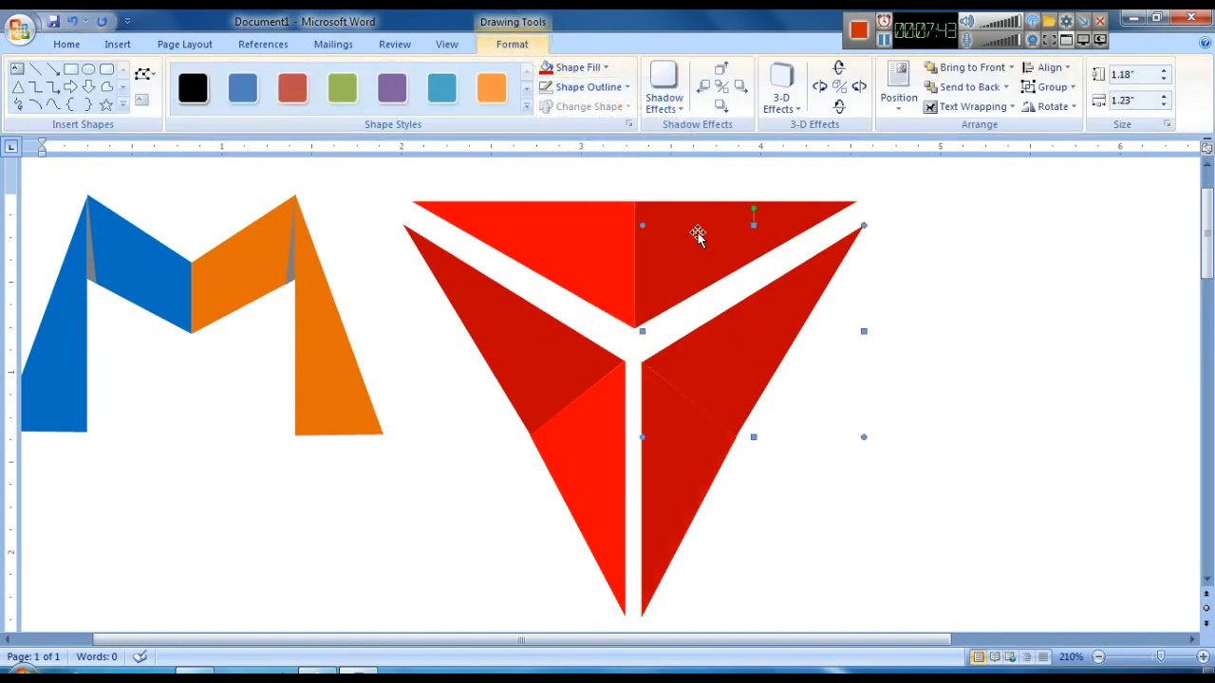
{"action": "left_click", "coordinate": [570, 69]}
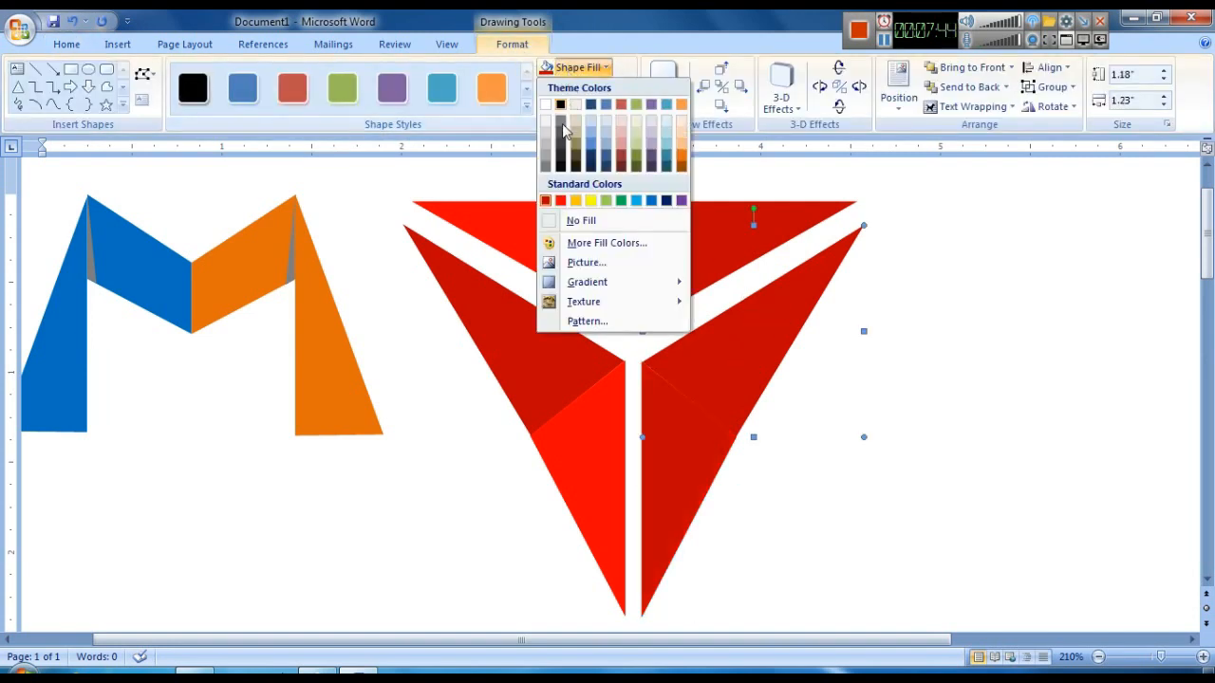
{"action": "left_click", "coordinate": [560, 200]}
{"action": "left_click", "coordinate": [1001, 450]}
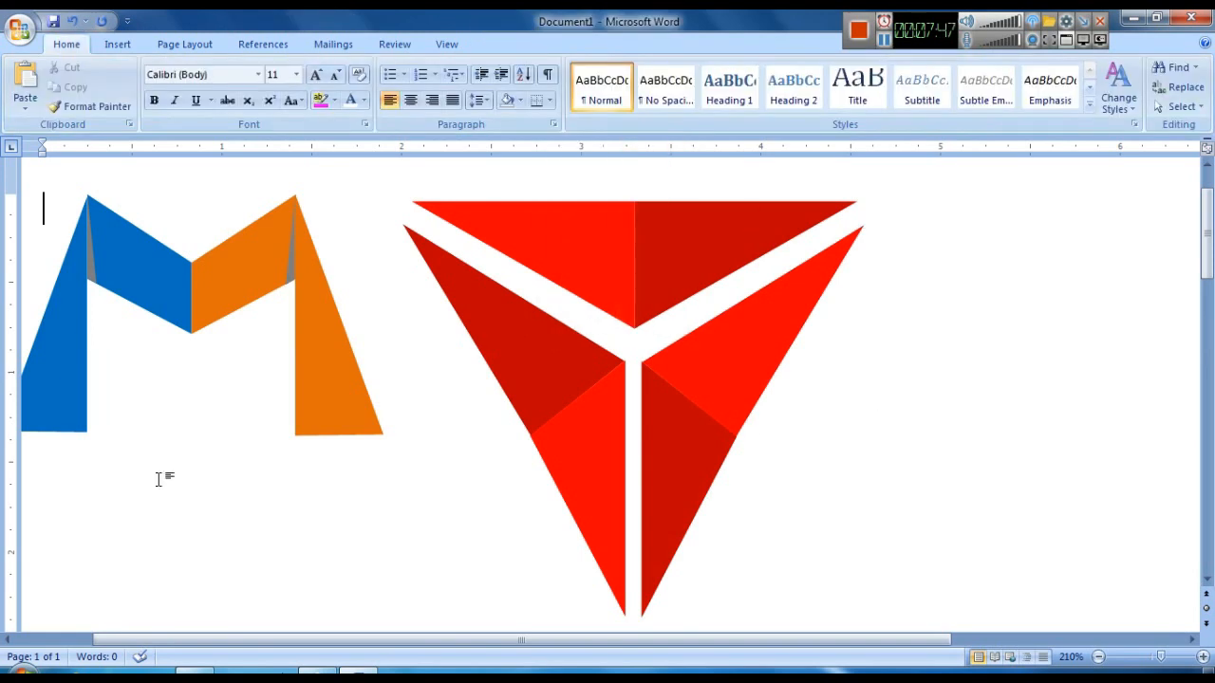
- Select all the triangle logo pieces and group them into one object
{"action": "scroll", "coordinate": [833, 412], "scroll_direction": "down", "scroll_amount": 4}
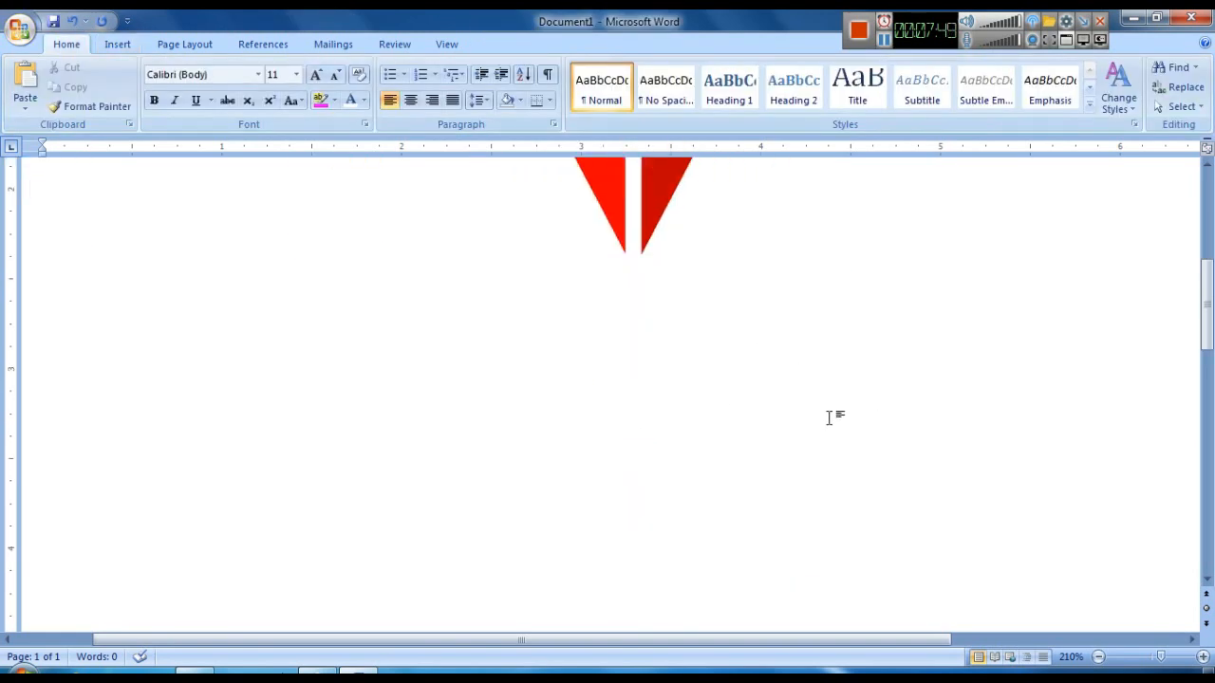
{"action": "scroll", "coordinate": [832, 412], "scroll_direction": "up", "scroll_amount": 3}
{"action": "left_click", "coordinate": [1098, 657]}
{"action": "left_click", "coordinate": [1098, 656]}
{"action": "left_click", "coordinate": [1098, 656]}
{"action": "left_click", "coordinate": [1098, 657]}
{"action": "left_click", "coordinate": [1098, 657]}
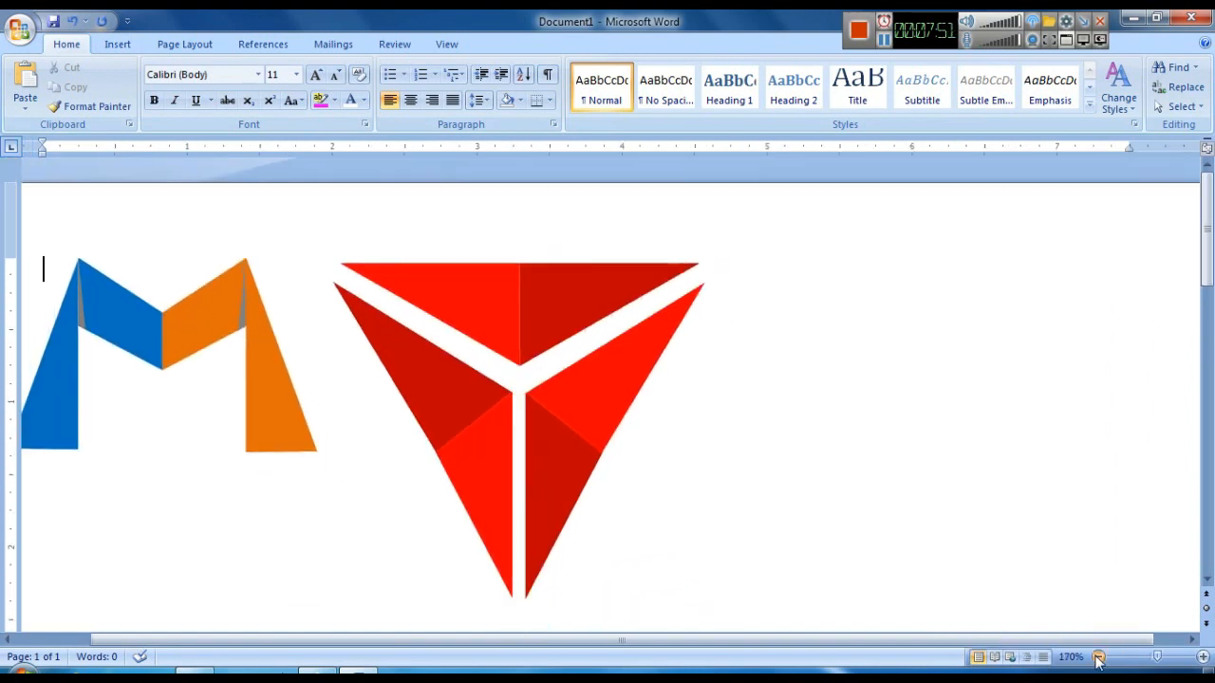
{"action": "left_click", "coordinate": [1098, 657]}
{"action": "left_click", "coordinate": [1098, 656]}
{"action": "left_click", "coordinate": [1098, 657]}
{"action": "left_click", "coordinate": [1098, 657]}
{"action": "left_click", "coordinate": [1098, 657]}
{"action": "left_click", "coordinate": [1098, 657]}
{"action": "left_click", "coordinate": [1098, 657]}
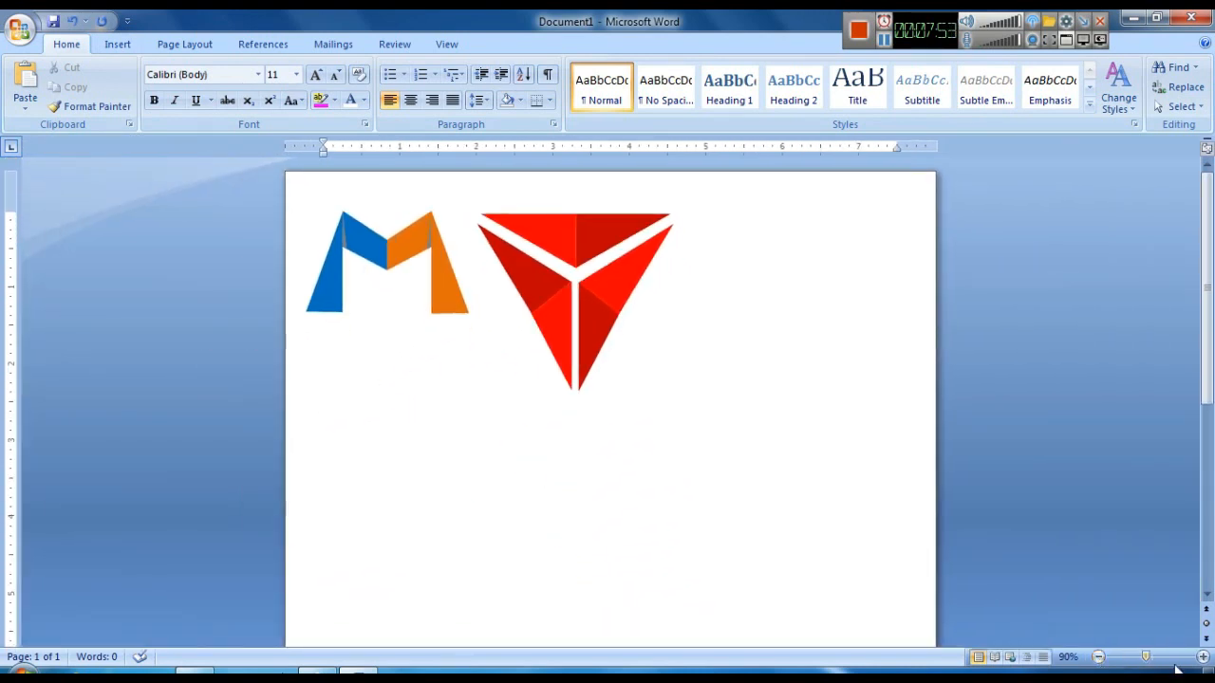
{"action": "left_click", "coordinate": [1203, 657]}
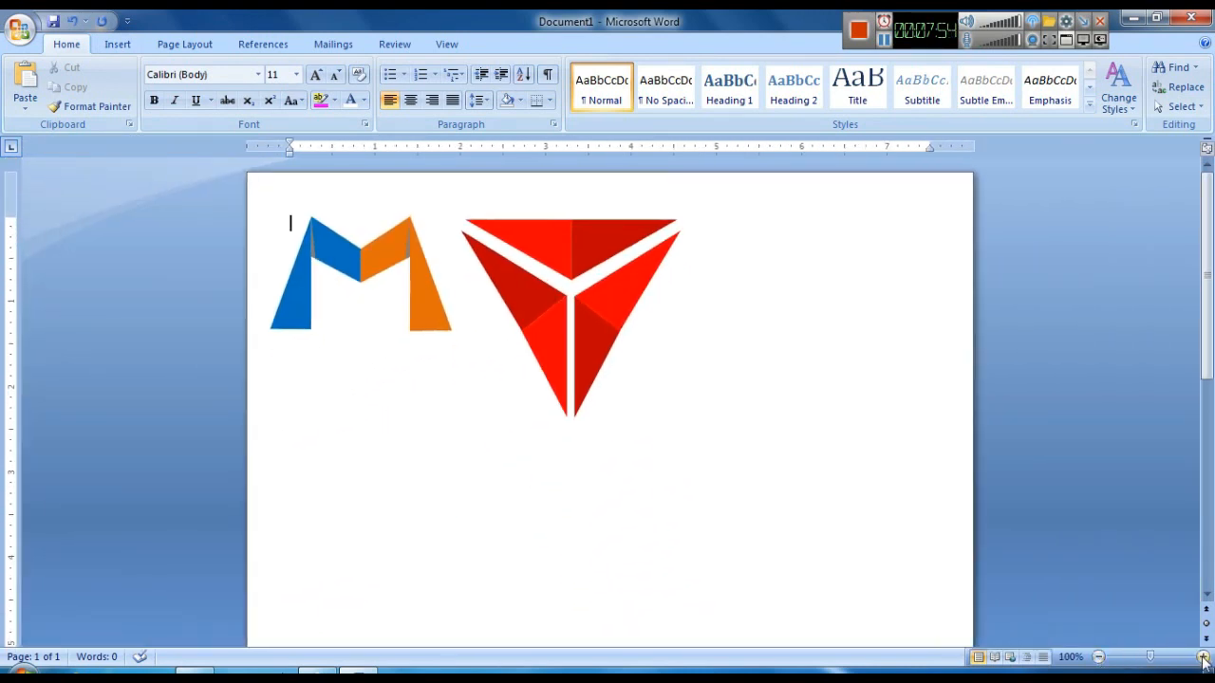
{"action": "left_click", "coordinate": [1179, 106]}
{"action": "left_click", "coordinate": [1064, 147]}
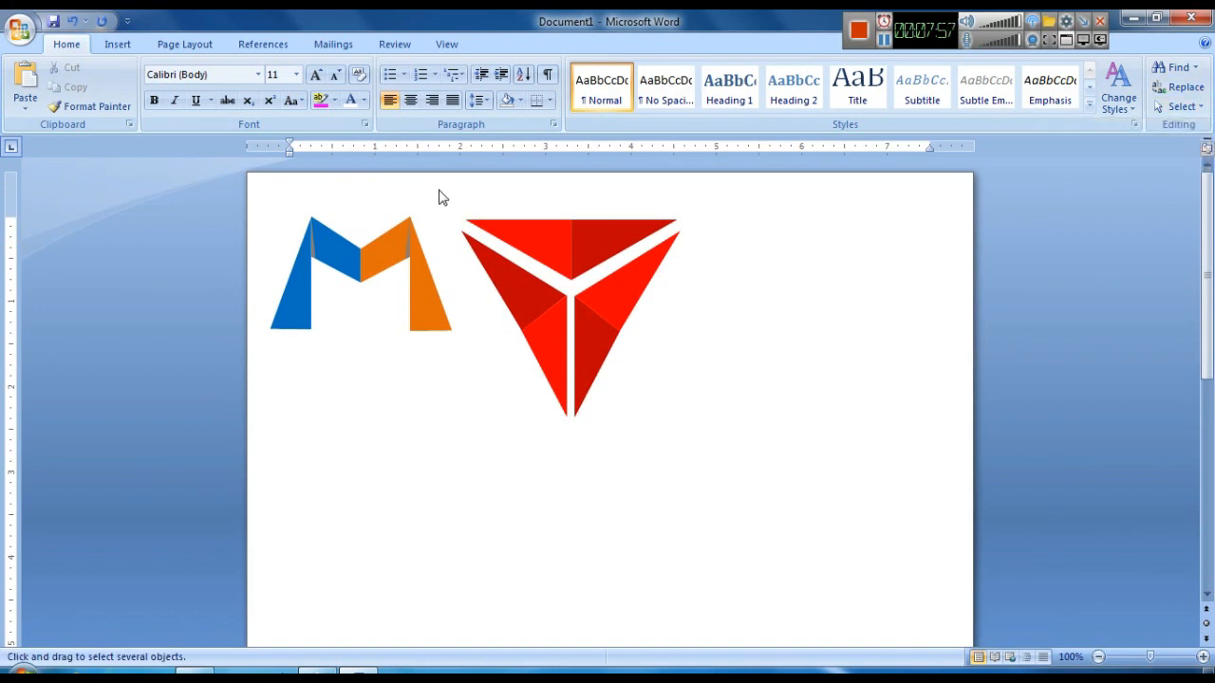
{"action": "left_click_drag", "start_coordinate": [641, 385], "coordinate": [731, 477]}
{"action": "right_click", "coordinate": [597, 327]}
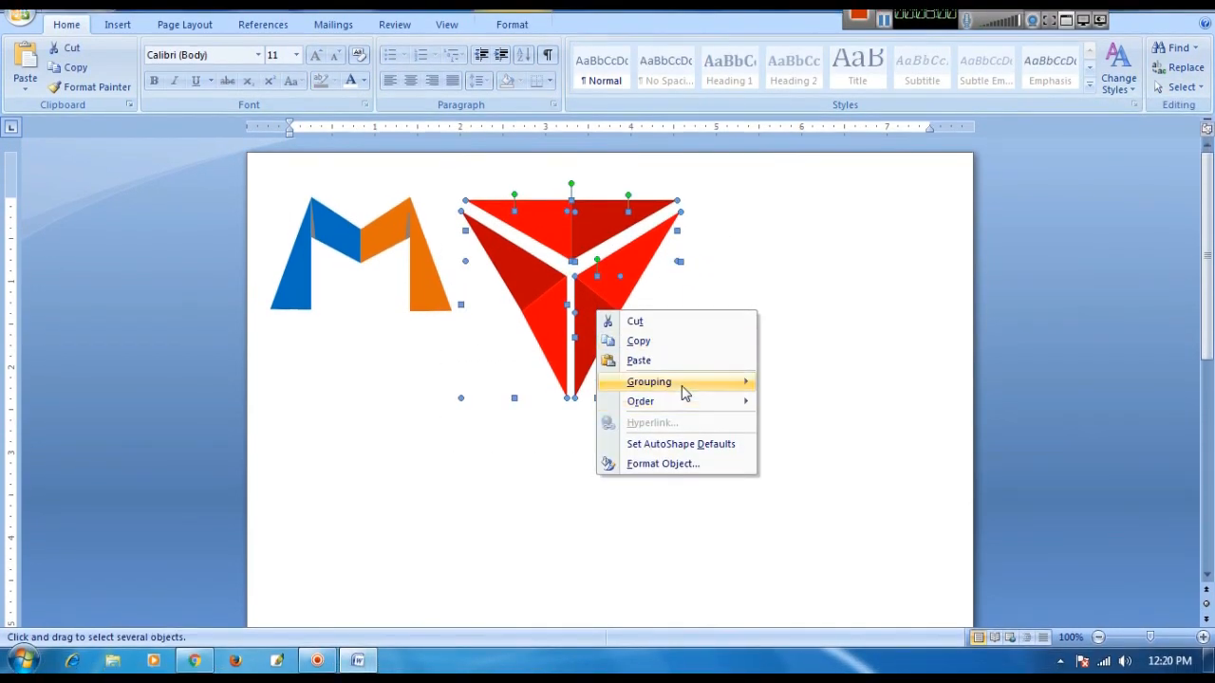
{"action": "left_click", "coordinate": [802, 383]}
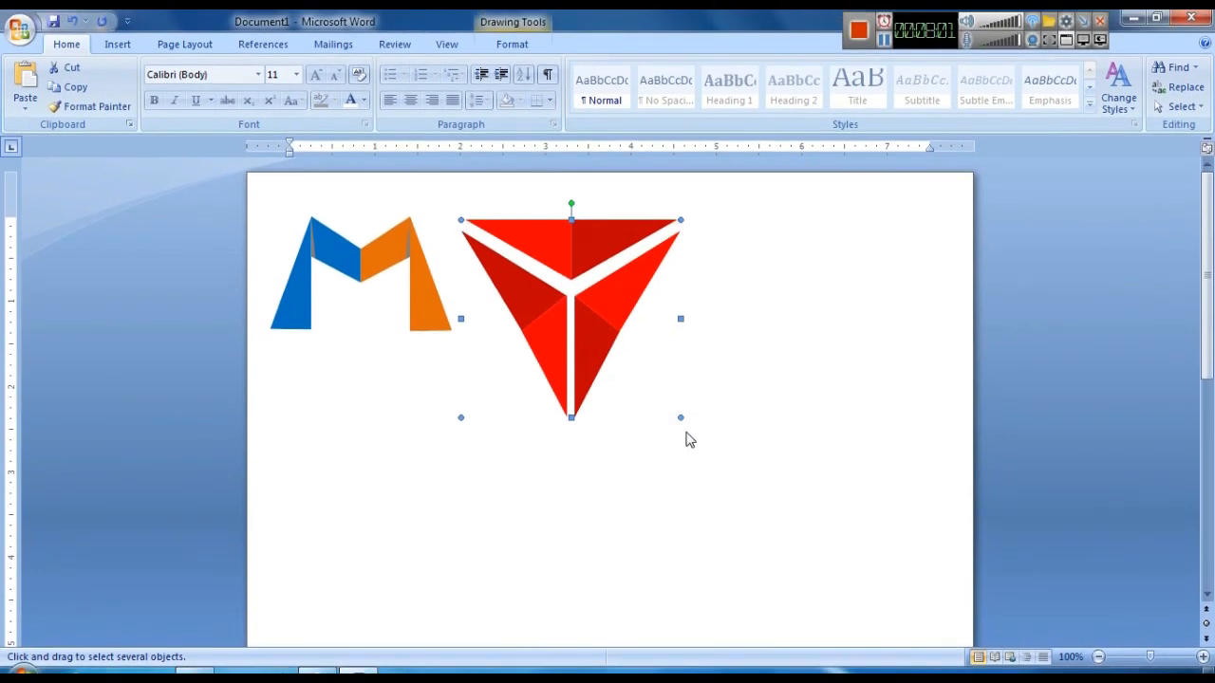
- Shrink the triangle logo and nudge it beside the M logo
{"action": "left_click_drag", "start_coordinate": [681, 417], "coordinate": [600, 344]}
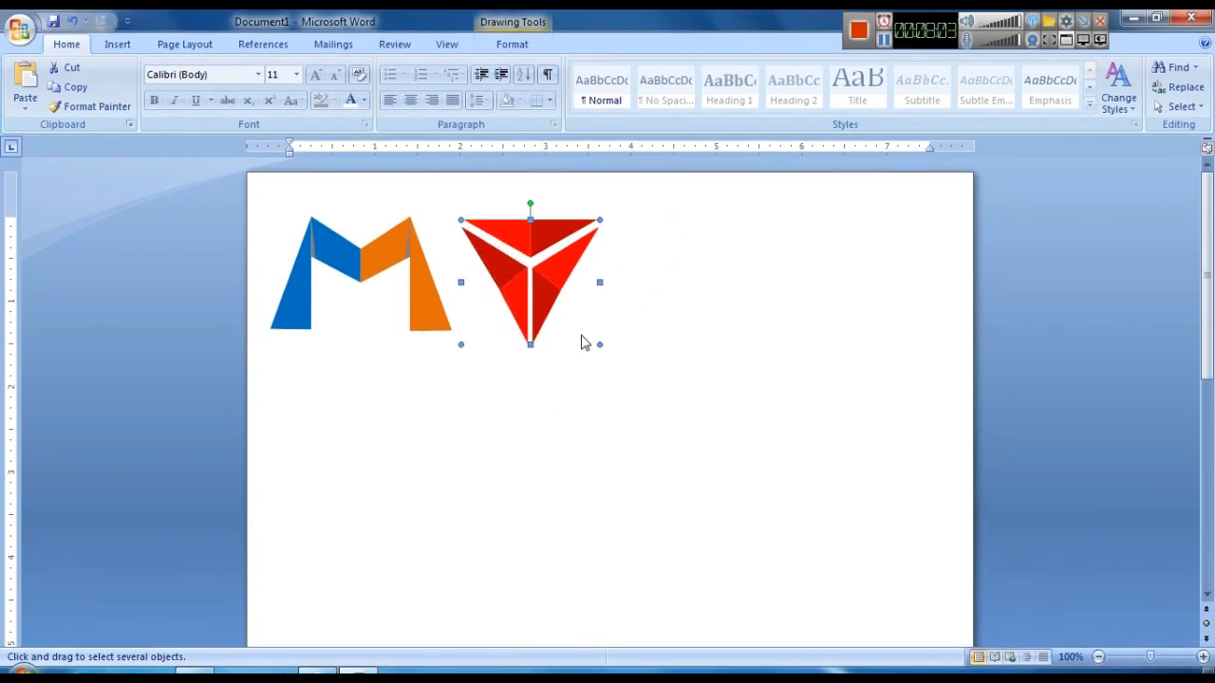
{"action": "mouse_move", "coordinate": [545, 289]}
{"action": "left_mouse_down"}
{"action": "mouse_move", "coordinate": [529, 285]}
{"action": "mouse_move", "coordinate": [527, 301]}
{"action": "left_mouse_up"}
{"action": "key", "text": "ctrl+Left"}
{"action": "key", "text": "ctrl+Left"}
{"action": "key", "text": "ctrl+Left"}
{"action": "key", "text": "ctrl+Left"}
{"action": "key", "text": "ctrl+Left"}
{"action": "key", "text": "ctrl+Up"}
{"action": "key", "text": "ctrl+Up"}
{"action": "key", "text": "ctrl+Up"}
{"action": "key", "text": "ctrl+Up"}
{"action": "key", "text": "ctrl+Left"}
{"action": "key", "text": "ctrl+Up"}
{"action": "left_click", "coordinate": [637, 358]}
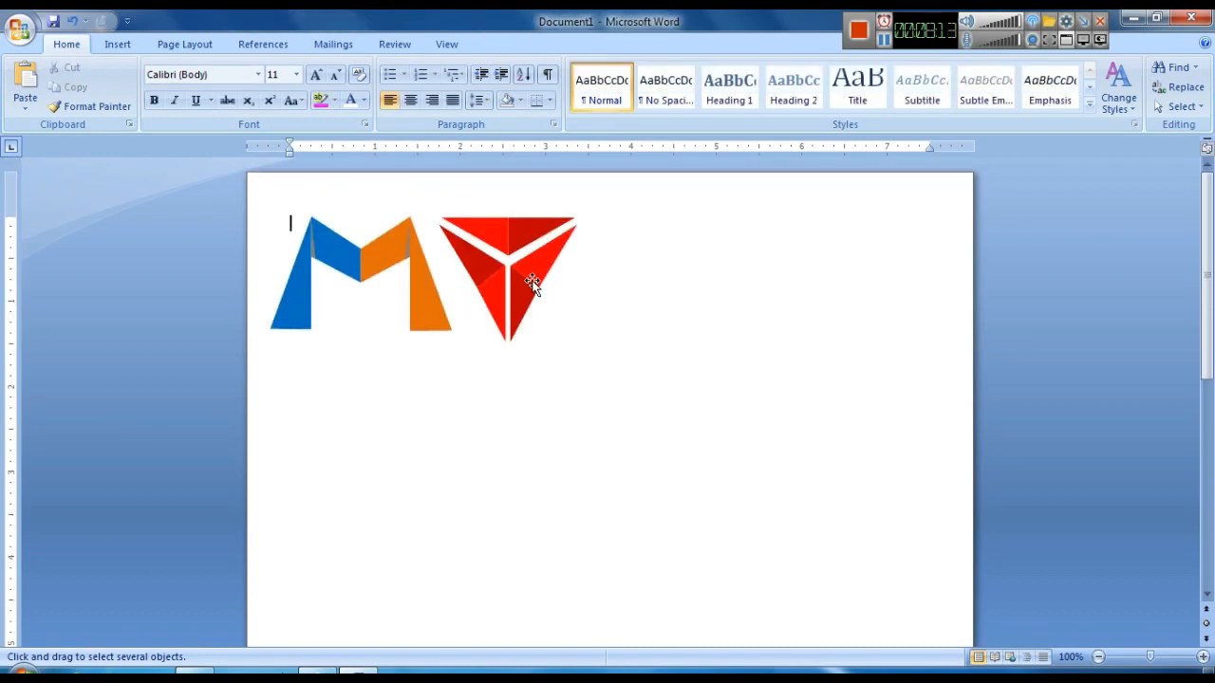
- Move the triangle logo lower on the page and insert WordArt using the first gallery style
{"action": "left_click_drag", "start_coordinate": [531, 282], "coordinate": [585, 434]}
{"action": "left_click", "coordinate": [121, 48]}
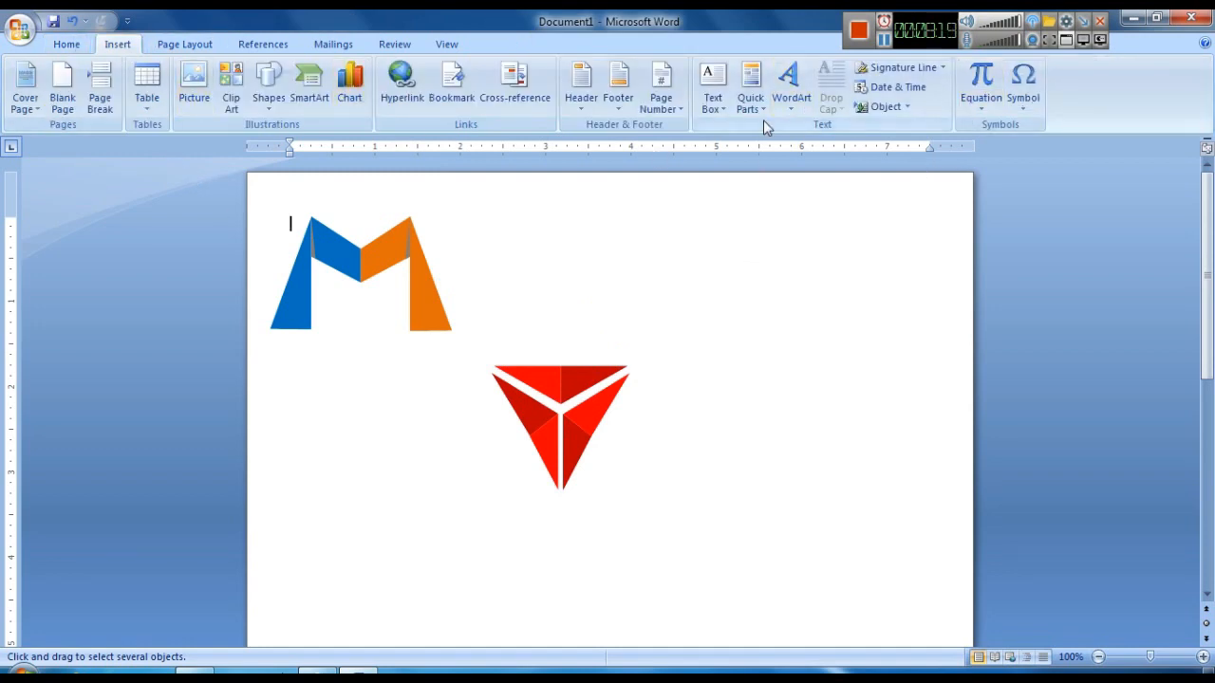
{"action": "left_click", "coordinate": [563, 426]}
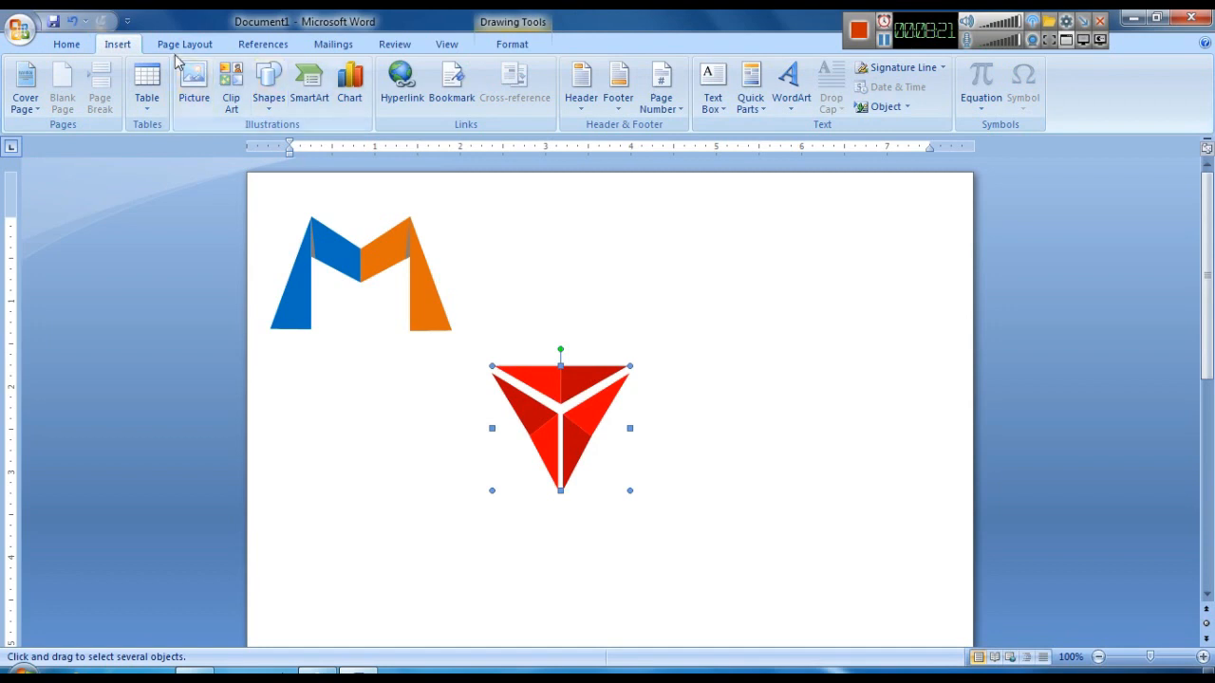
{"action": "left_click", "coordinate": [803, 88]}
{"action": "left_click", "coordinate": [900, 455]}
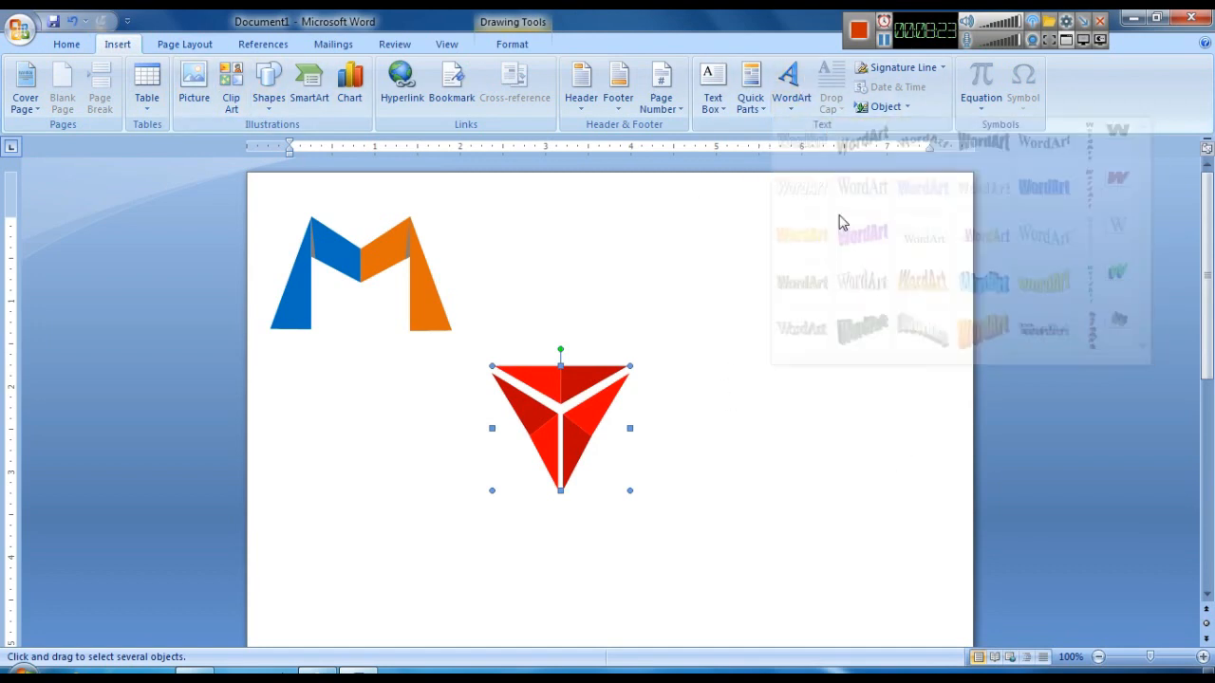
{"action": "left_click", "coordinate": [796, 98]}
{"action": "left_click", "coordinate": [805, 152]}
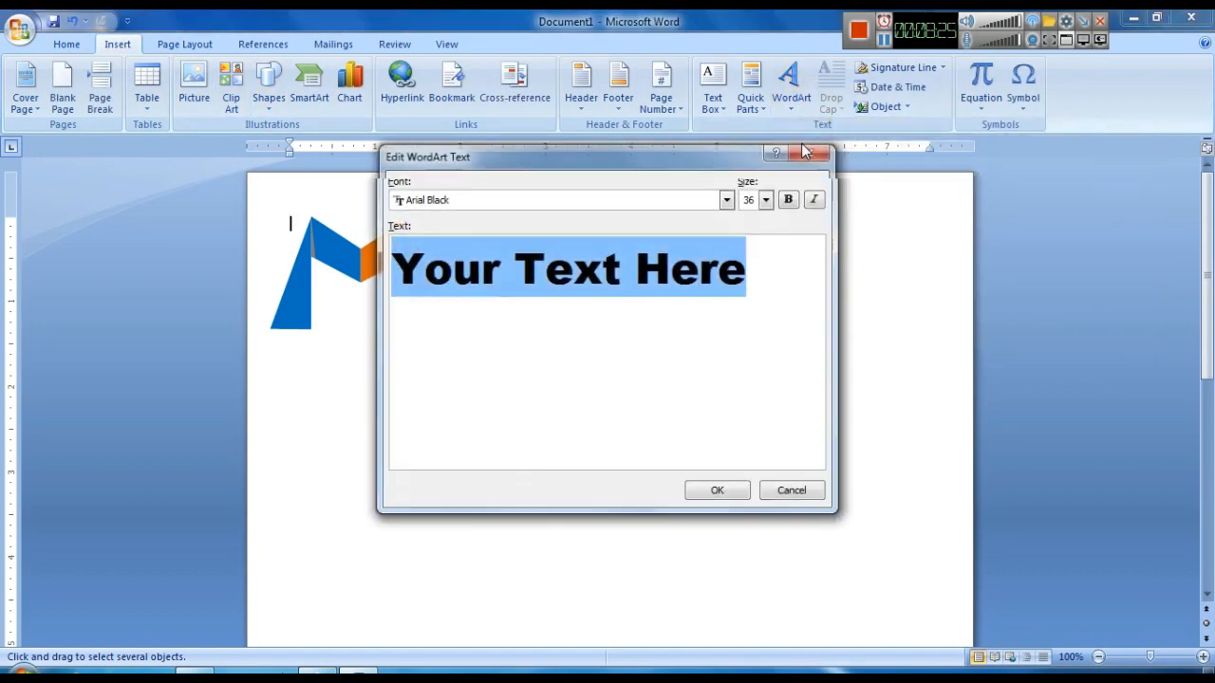
{"action": "key", "text": "BackSpace"}
{"action": "type", "text": "P"}
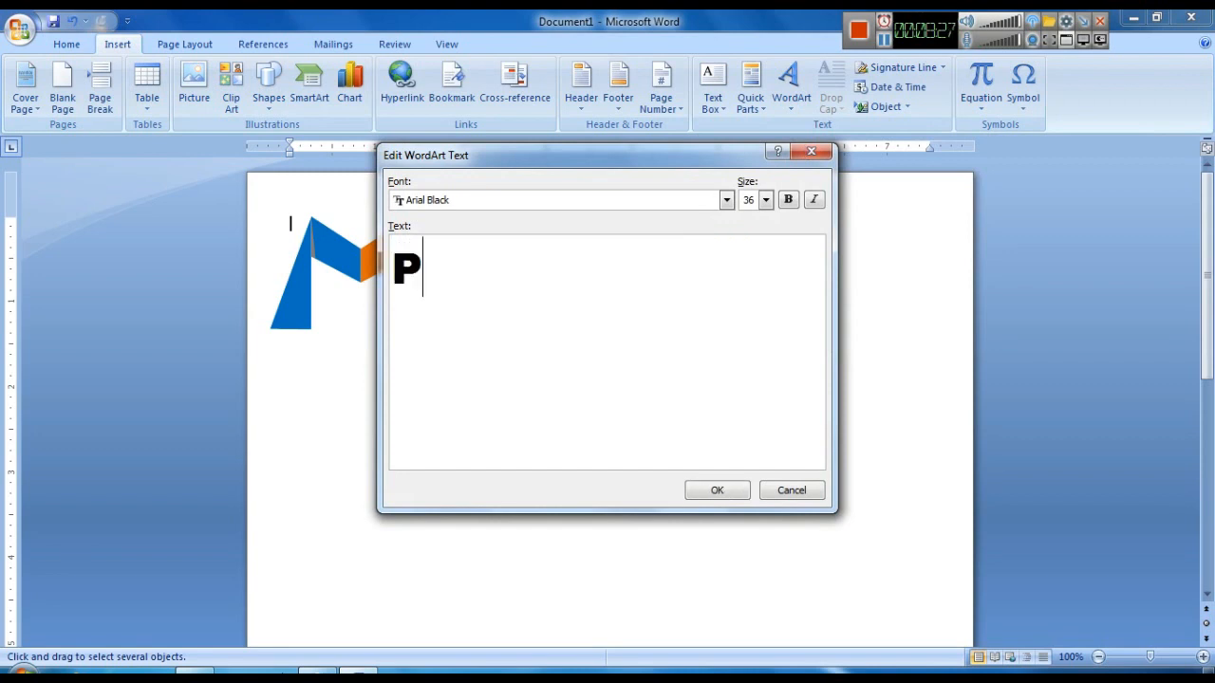
{"action": "type", "text": "ut"}
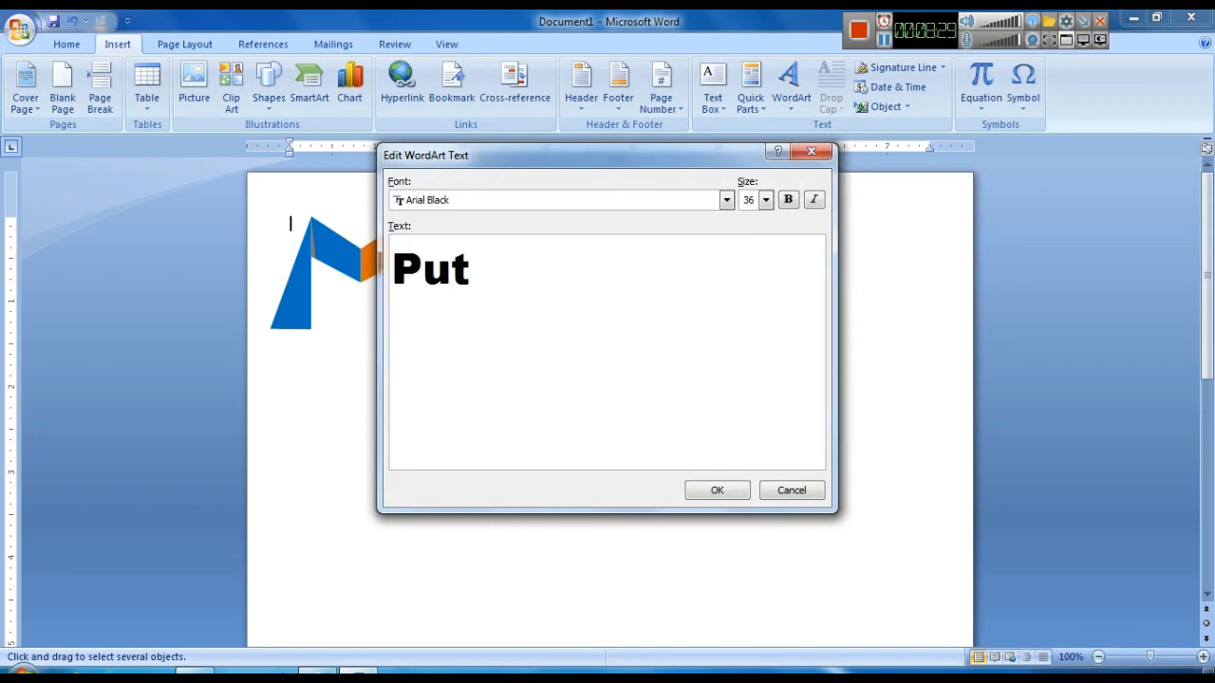
{"action": "type", "text": " Comapny Name"}
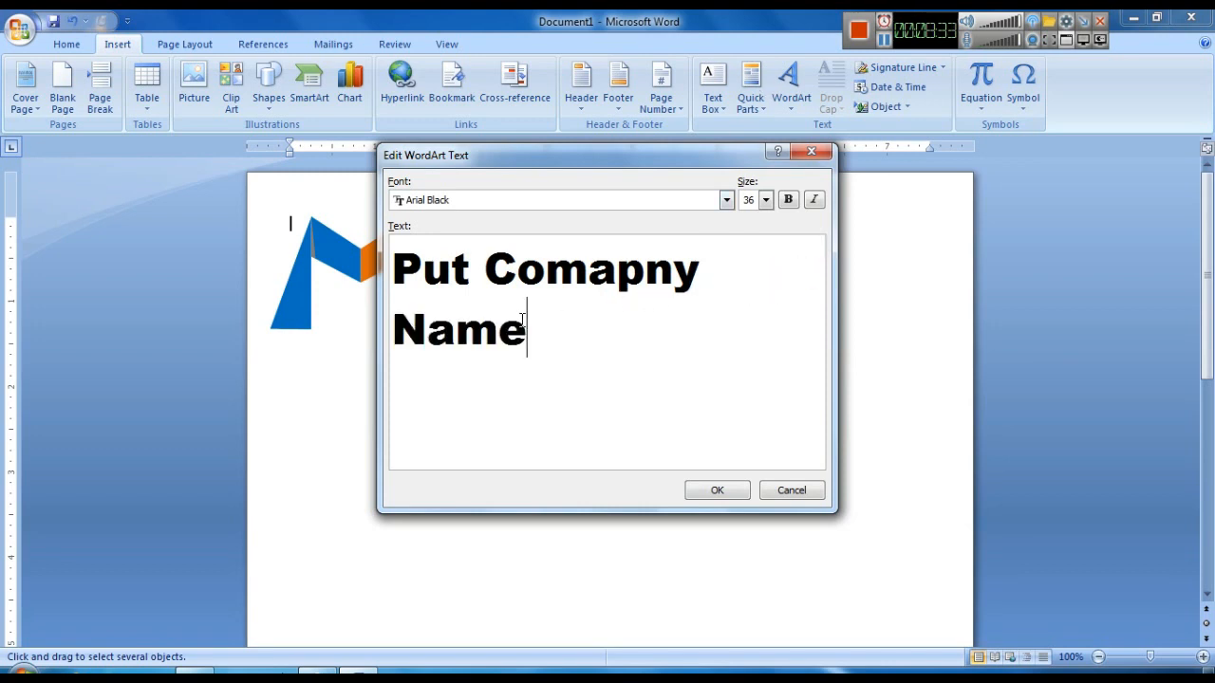
{"action": "key", "text": "ctrl+a"}
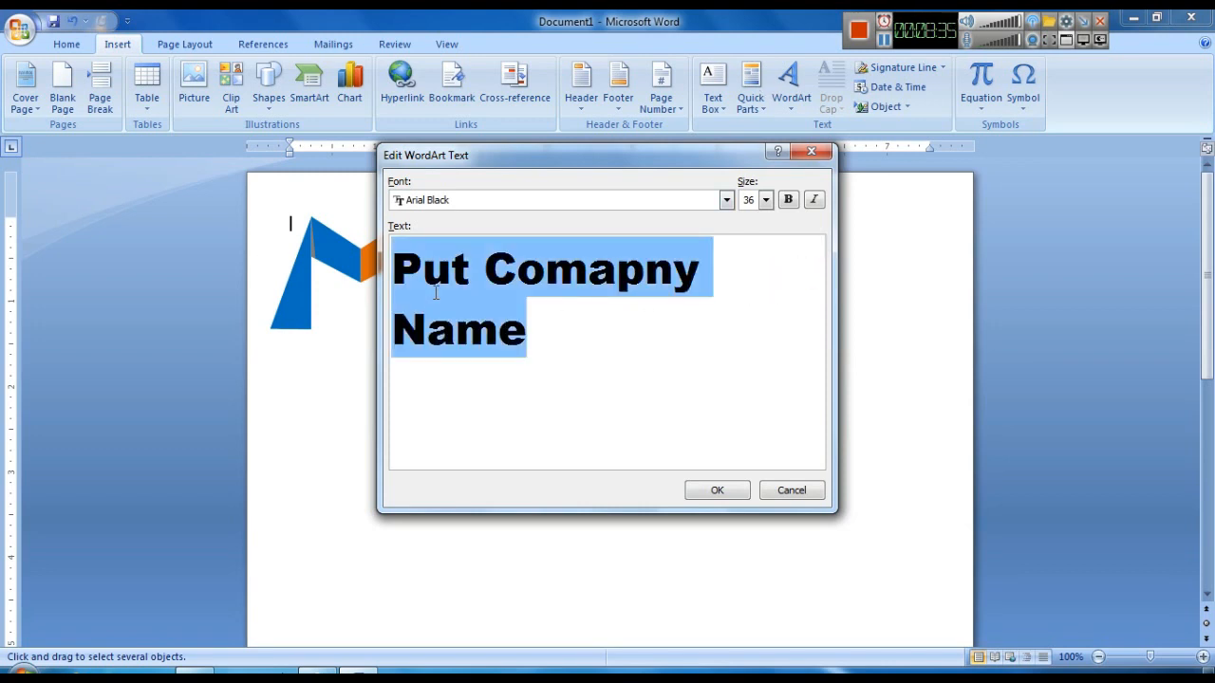
{"action": "key", "text": "BackSpace"}
{"action": "type", "text": "put"}
{"action": "key", "text": "BackSpace"}
{"action": "key", "text": "BackSpace"}
{"action": "key", "text": "BackSpace"}
{"action": "key", "text": "BackSpace"}
- Enter the WordArt text PUT COMPANY NAME and confirm it
{"action": "type", "text": "PUT C"}
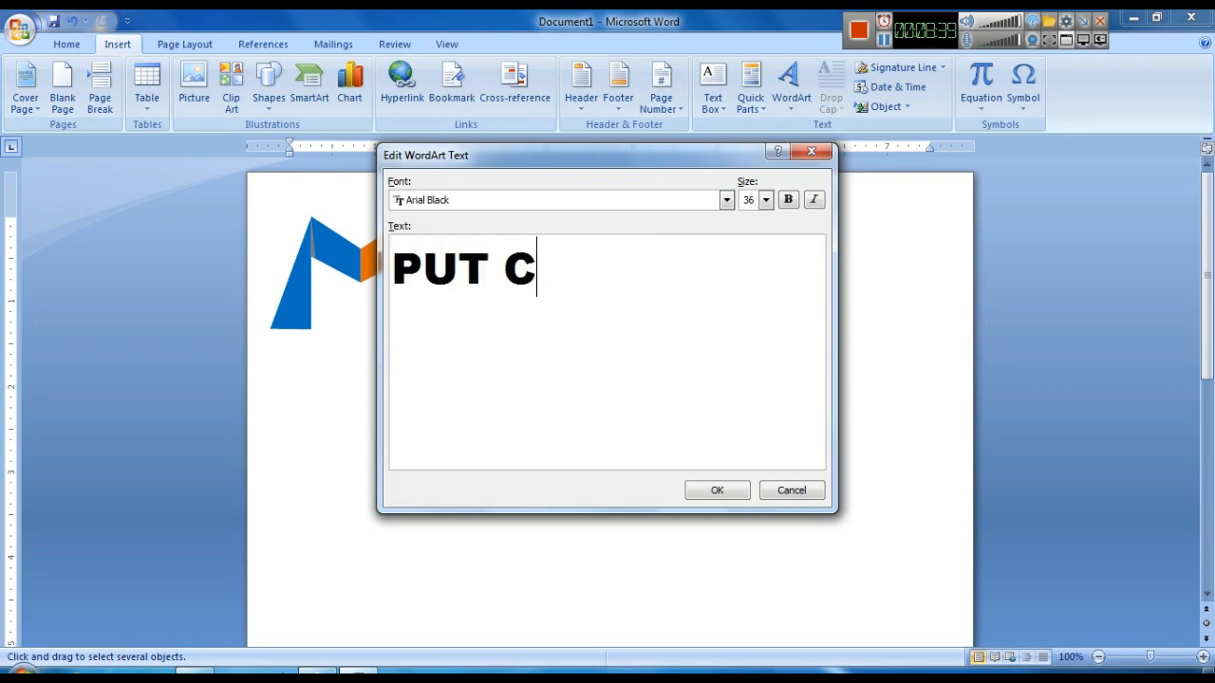
{"action": "type", "text": "OMPANY NAME"}
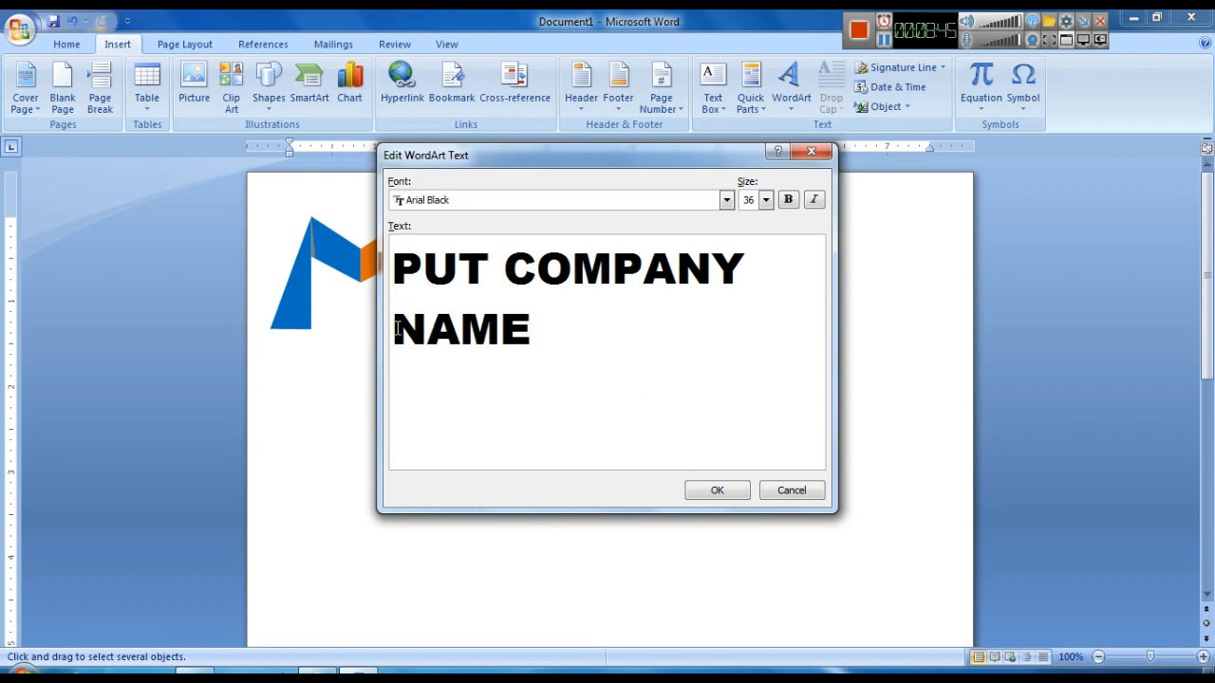
{"action": "left_click", "coordinate": [716, 491]}
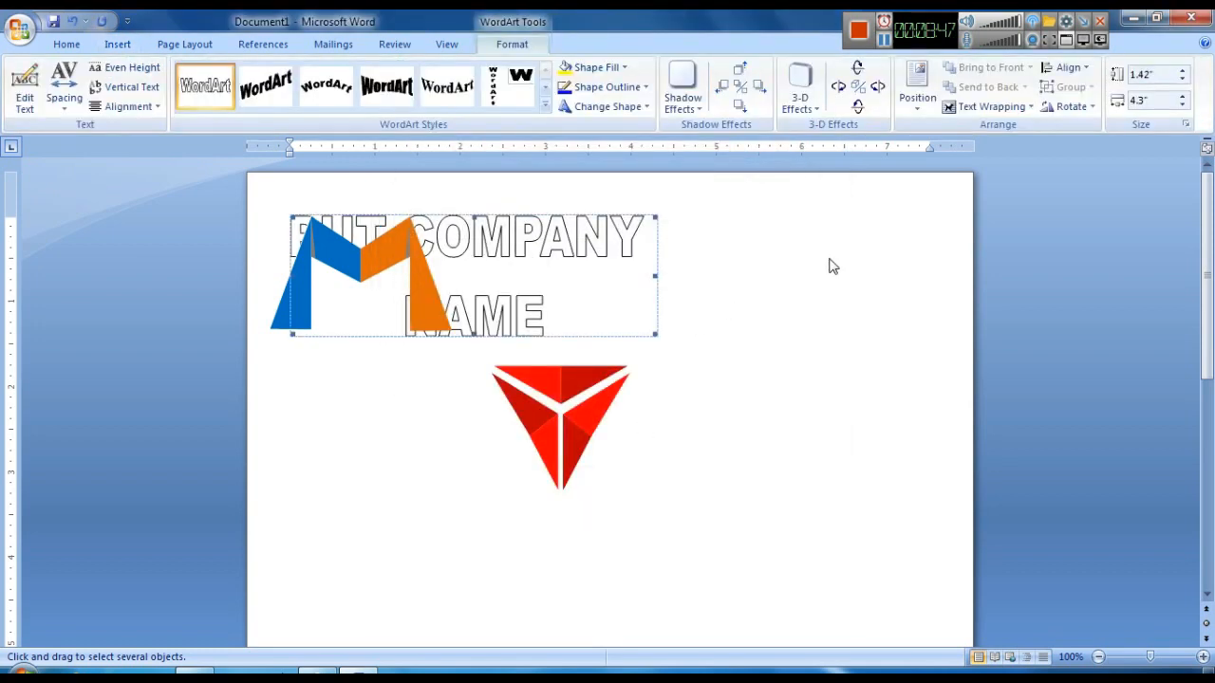
- Set the WordArt to float in front of text and move it over the triangle logo
{"action": "left_click", "coordinate": [991, 107]}
{"action": "left_click", "coordinate": [1028, 211]}
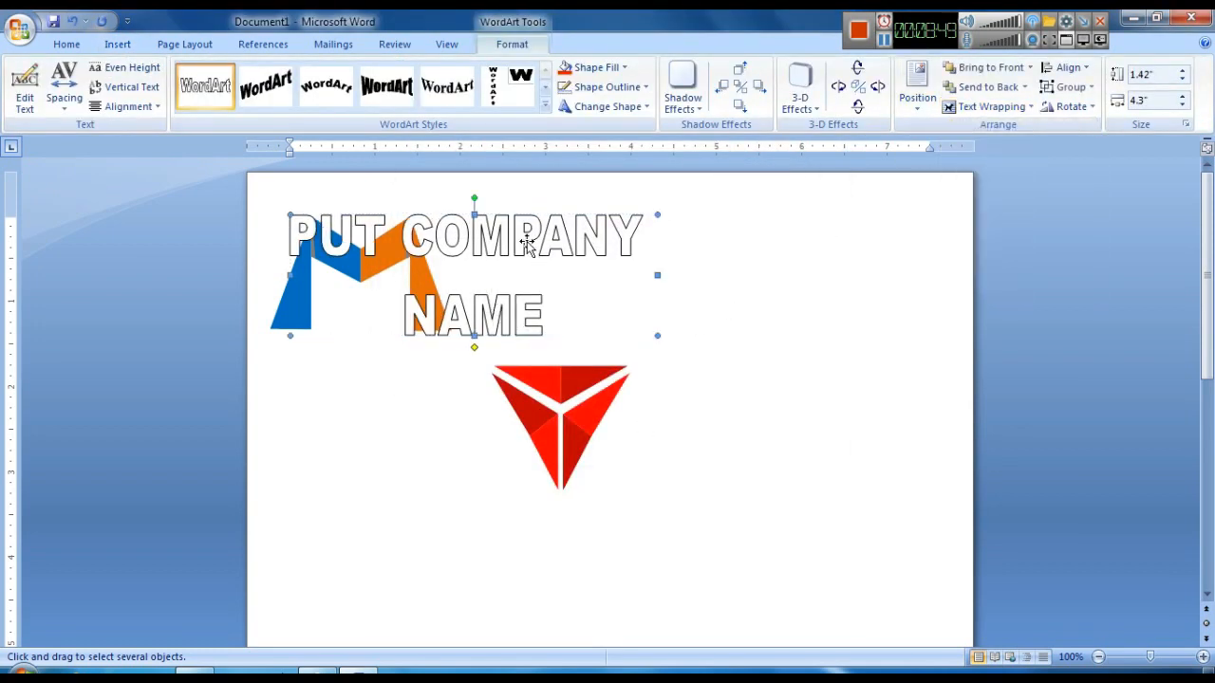
{"action": "left_click_drag", "start_coordinate": [693, 371], "coordinate": [774, 444]}
{"action": "left_click_drag", "start_coordinate": [617, 252], "coordinate": [819, 382]}
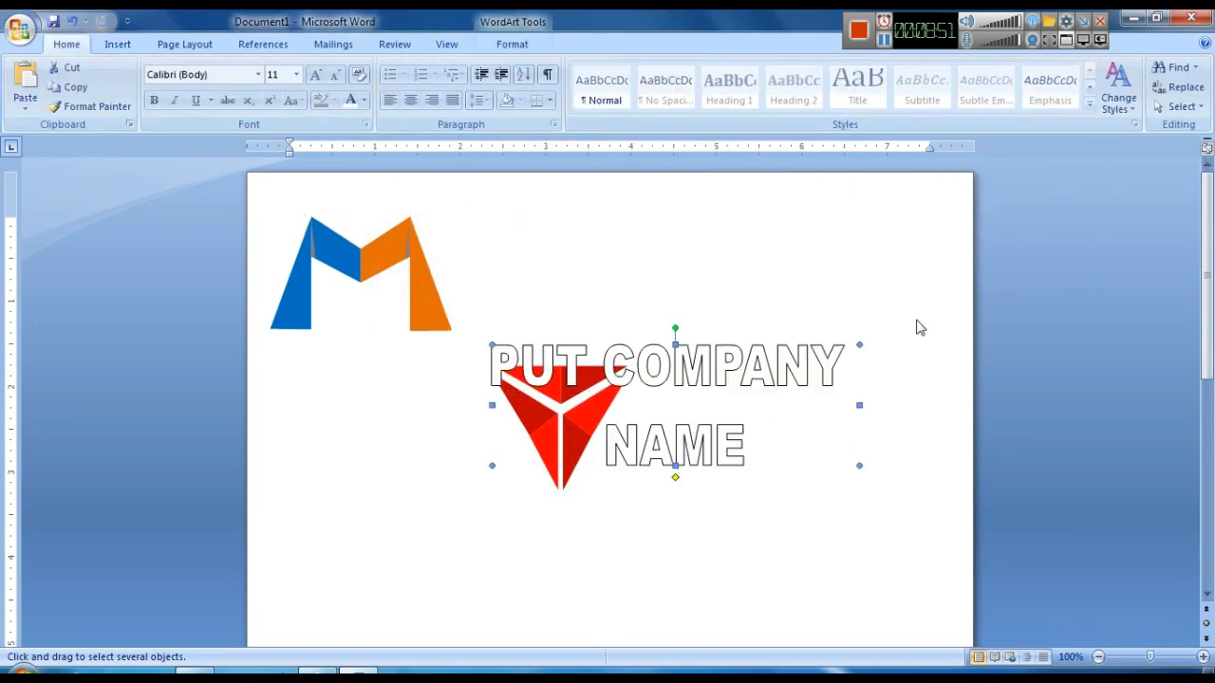
- Shrink the WordArt and position it just above the triangle logo
{"action": "left_click_drag", "start_coordinate": [639, 379], "coordinate": [623, 363]}
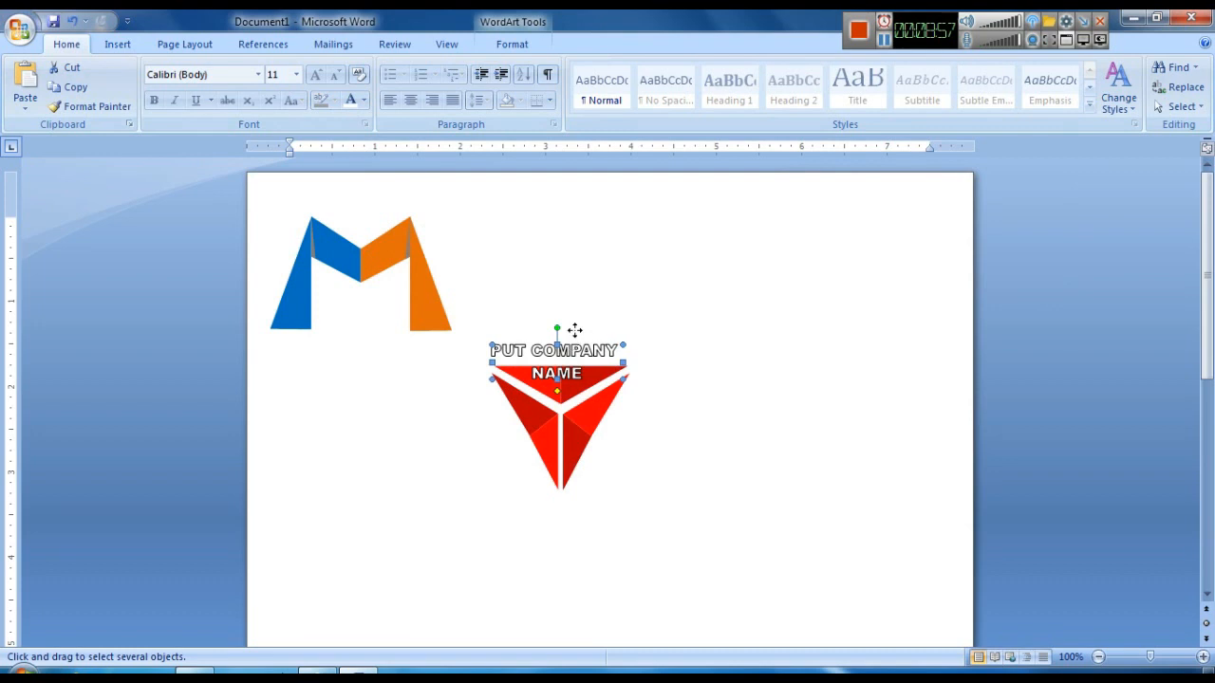
{"action": "left_click_drag", "start_coordinate": [574, 330], "coordinate": [575, 330]}
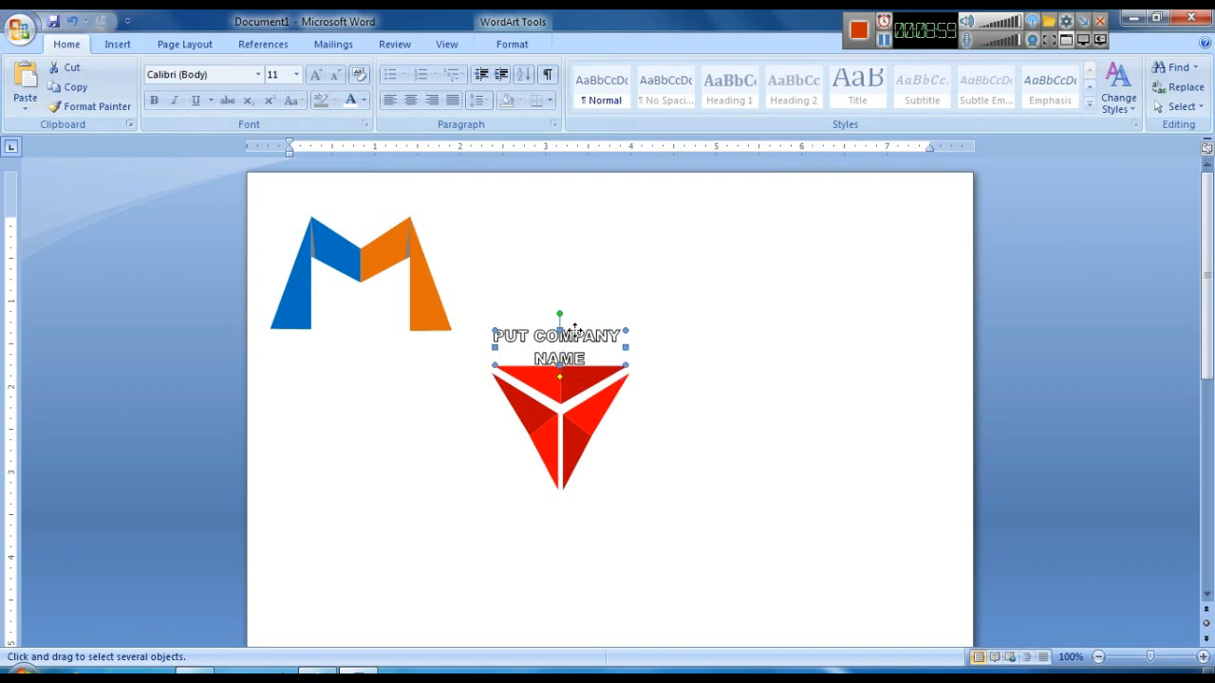
{"action": "left_click_drag", "start_coordinate": [578, 323], "coordinate": [580, 321]}
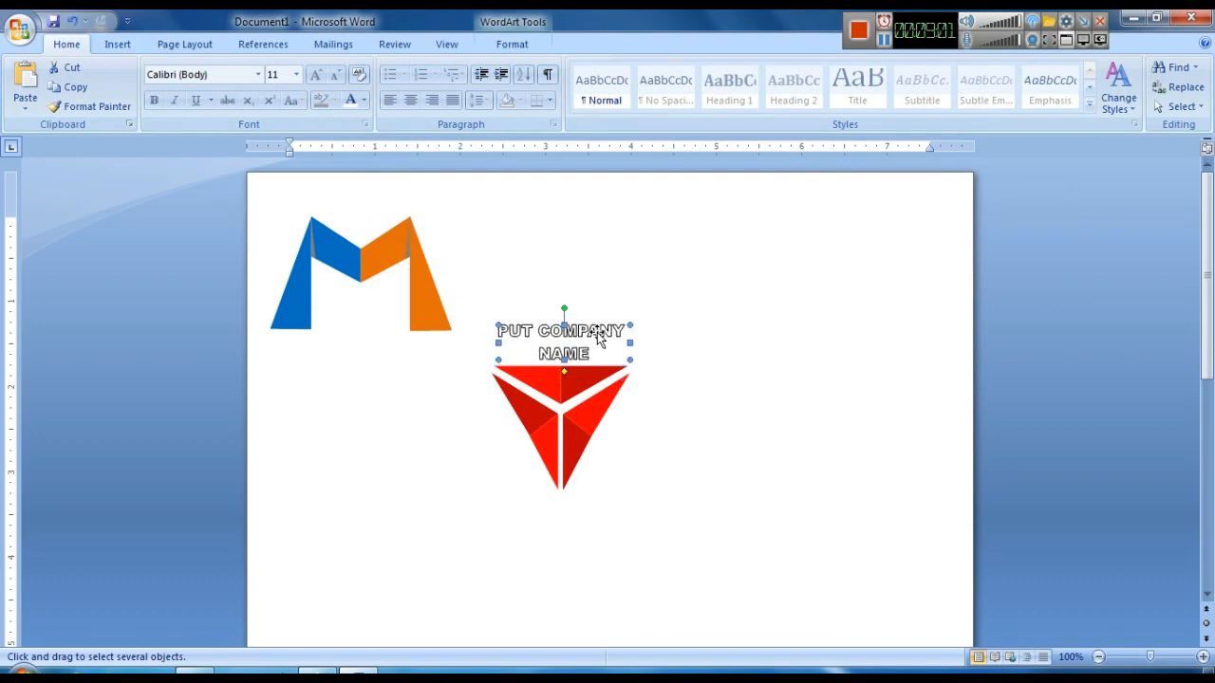
- Fill the WordArt text with dark red and remove its outline
{"action": "left_click", "coordinate": [512, 44]}
{"action": "left_click", "coordinate": [596, 68]}
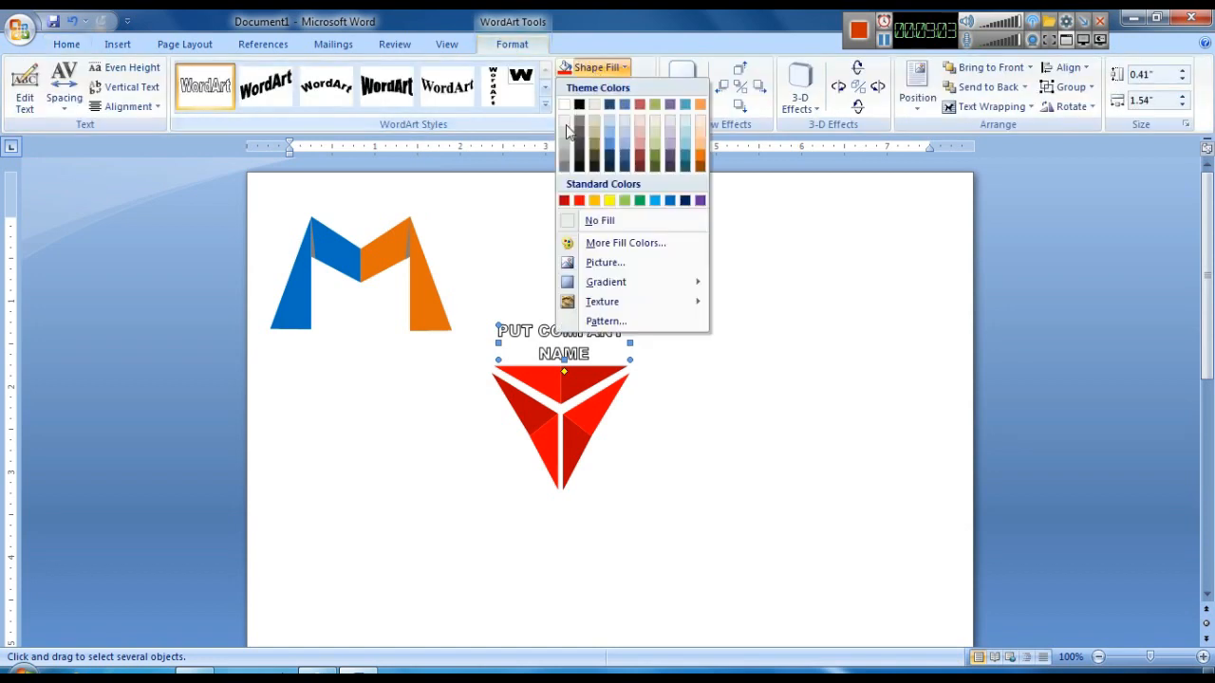
{"action": "left_click", "coordinate": [564, 199]}
{"action": "left_click", "coordinate": [605, 87]}
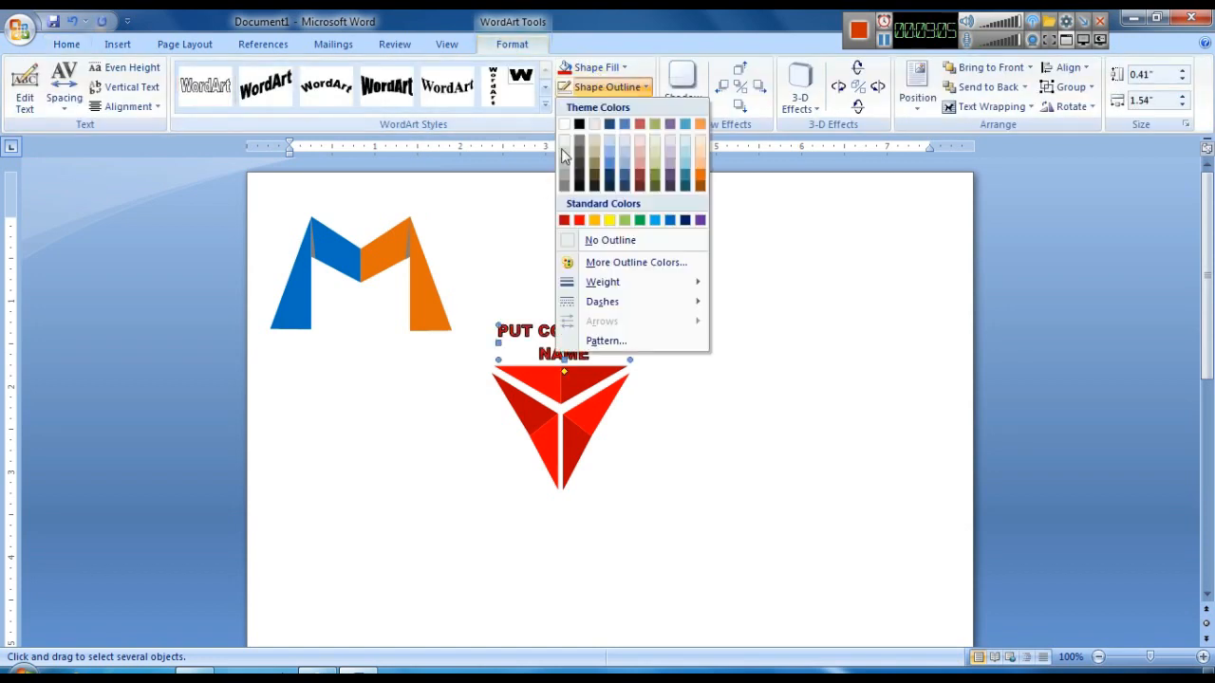
{"action": "left_click", "coordinate": [600, 240]}
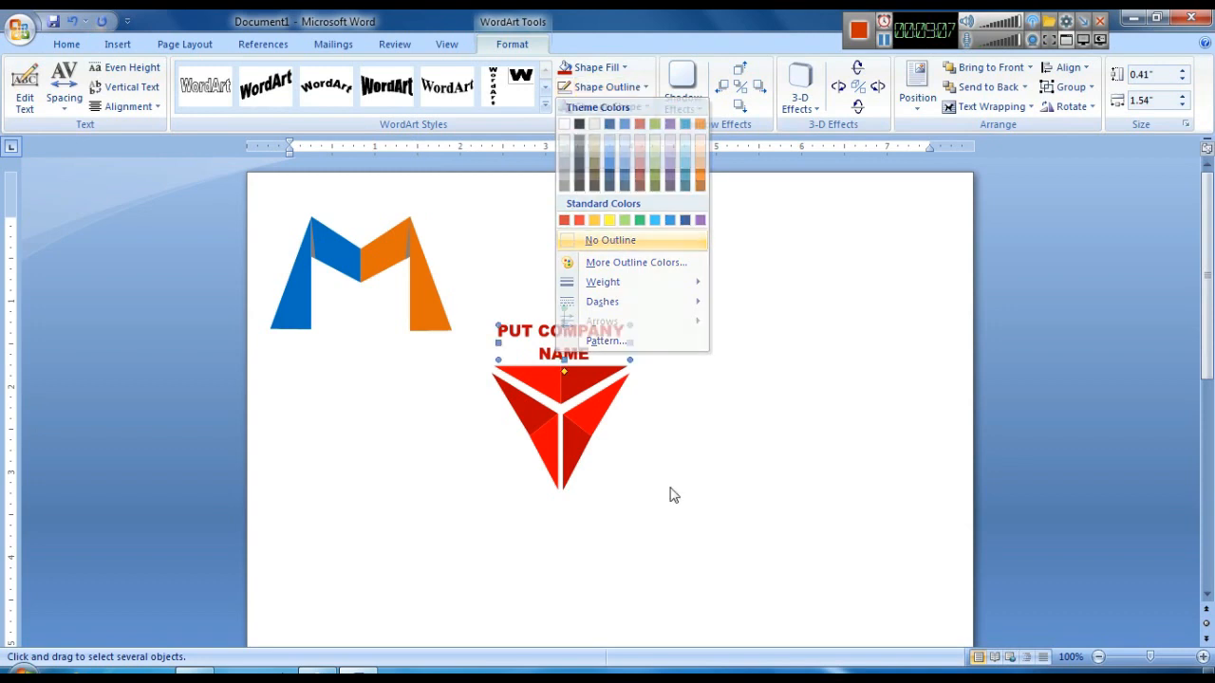
- Group the WordArt with the triangle logo and move the combined logo up beside the M
{"action": "left_click", "coordinate": [598, 439], "text": "shift"}
{"action": "right_click", "coordinate": [591, 434]}
{"action": "mouse_move", "coordinate": [673, 505]}
{"action": "left_click", "coordinate": [780, 506]}
{"action": "mouse_move", "coordinate": [584, 415]}
{"action": "left_mouse_down"}
{"action": "mouse_move", "coordinate": [559, 288]}
{"action": "mouse_move", "coordinate": [563, 313]}
{"action": "left_mouse_up"}
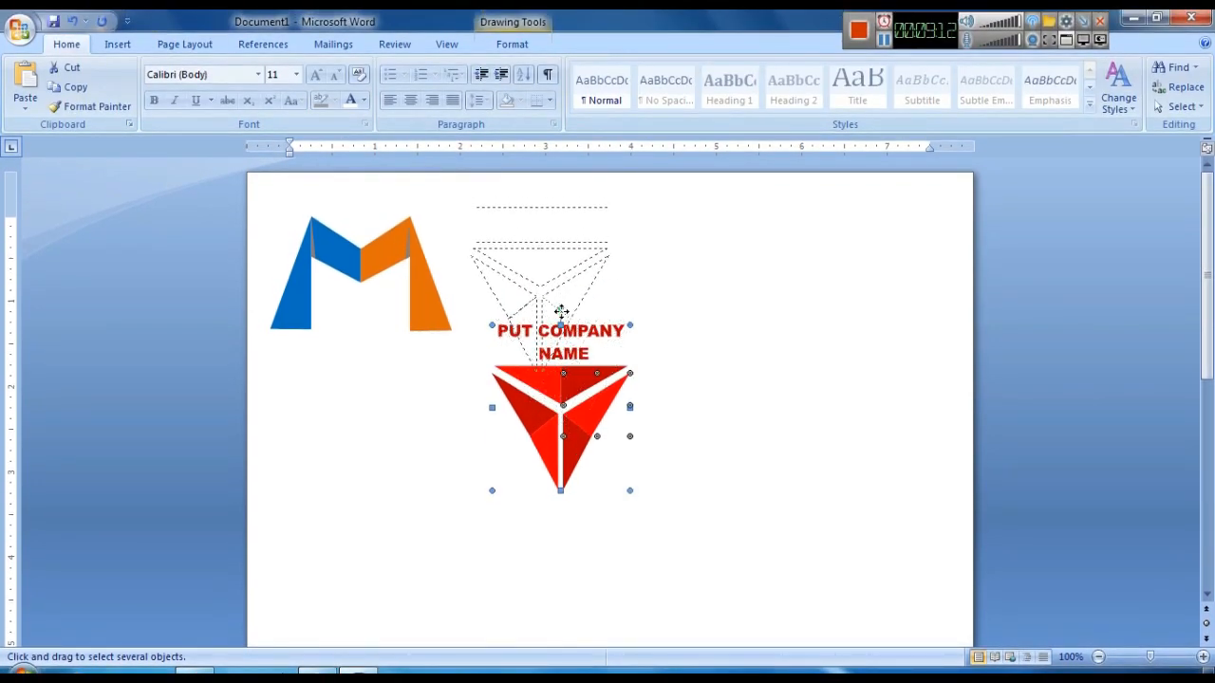
{"action": "left_click", "coordinate": [638, 454]}
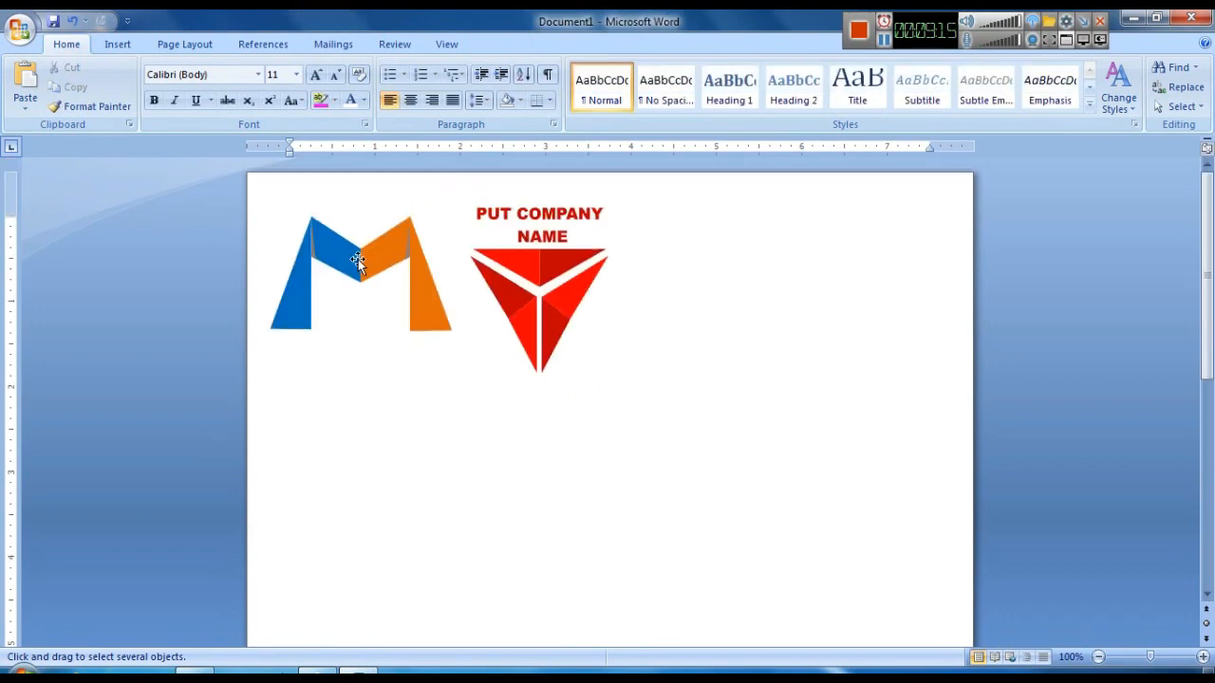
- Ungroup the triangle logo from its WordArt title
{"action": "left_click", "coordinate": [549, 317]}
{"action": "right_click", "coordinate": [551, 322]}
{"action": "mouse_move", "coordinate": [649, 394]}
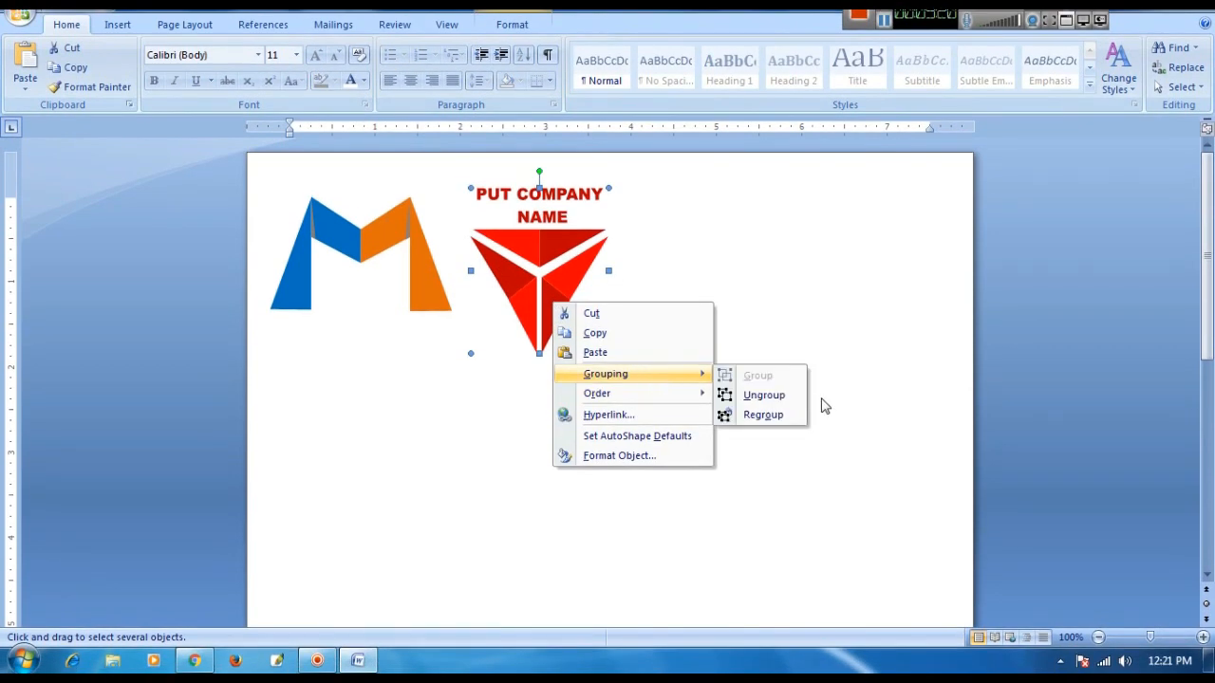
{"action": "left_click", "coordinate": [765, 394]}
- Copy the PUT COMPANY NAME WordArt, place the copy below the M logo and widen it to the M's width
{"action": "left_click", "coordinate": [554, 217]}
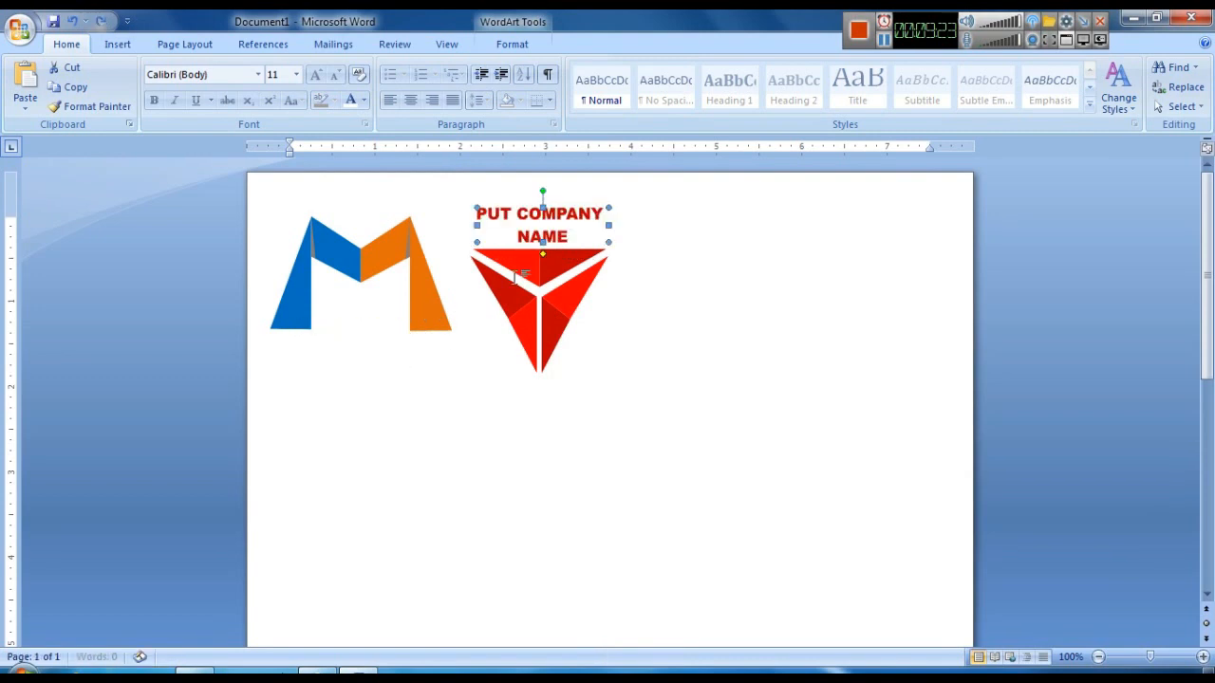
{"action": "left_click_drag", "start_coordinate": [570, 221], "coordinate": [580, 231]}
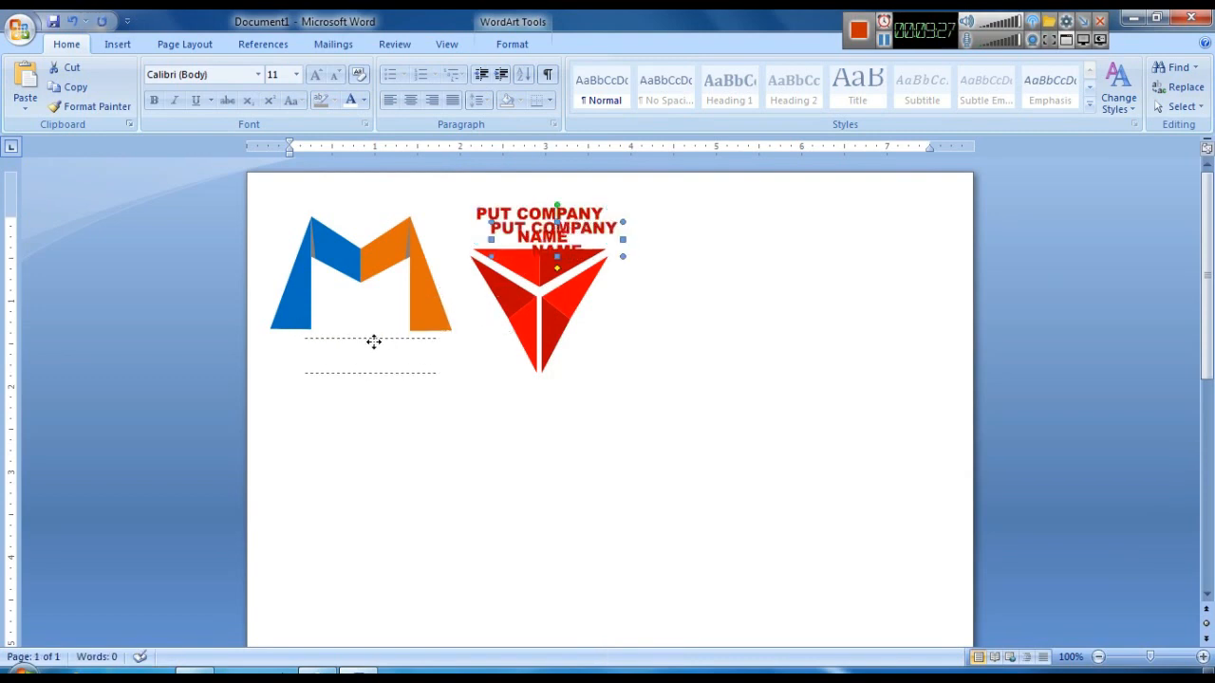
{"action": "left_click_drag", "start_coordinate": [346, 343], "coordinate": [347, 344]}
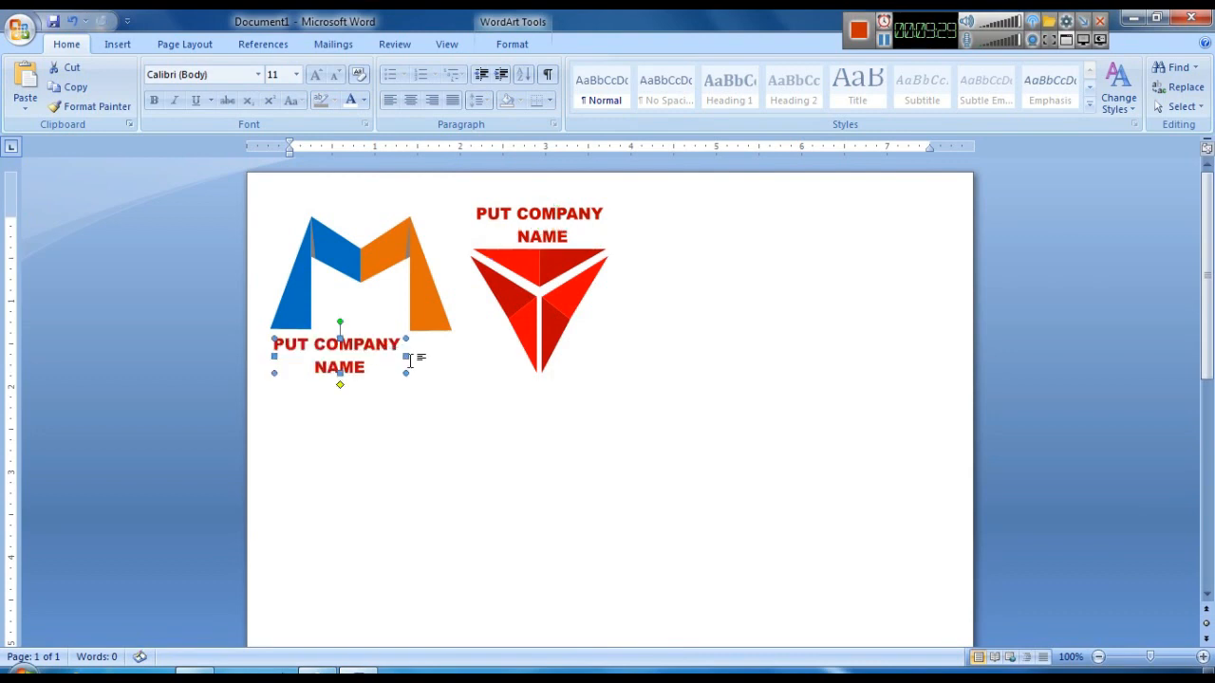
{"action": "left_click_drag", "start_coordinate": [452, 369], "coordinate": [452, 370]}
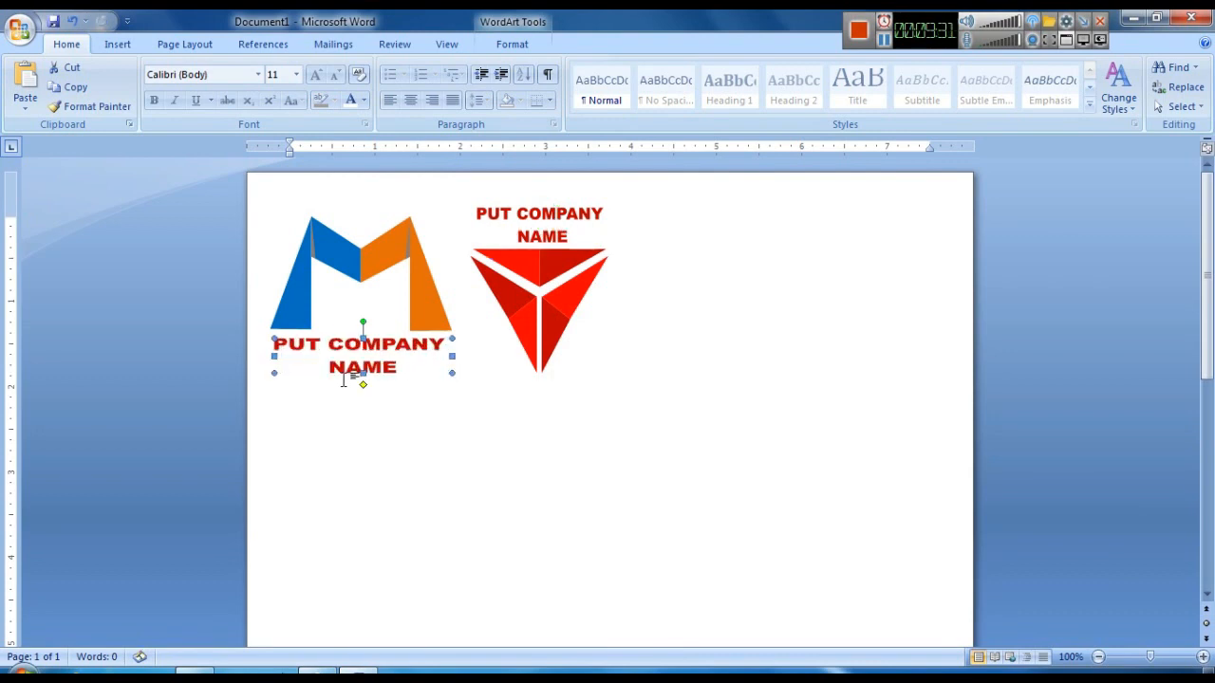
{"action": "left_click_drag", "start_coordinate": [360, 380], "coordinate": [362, 381]}
{"action": "left_click", "coordinate": [549, 382]}
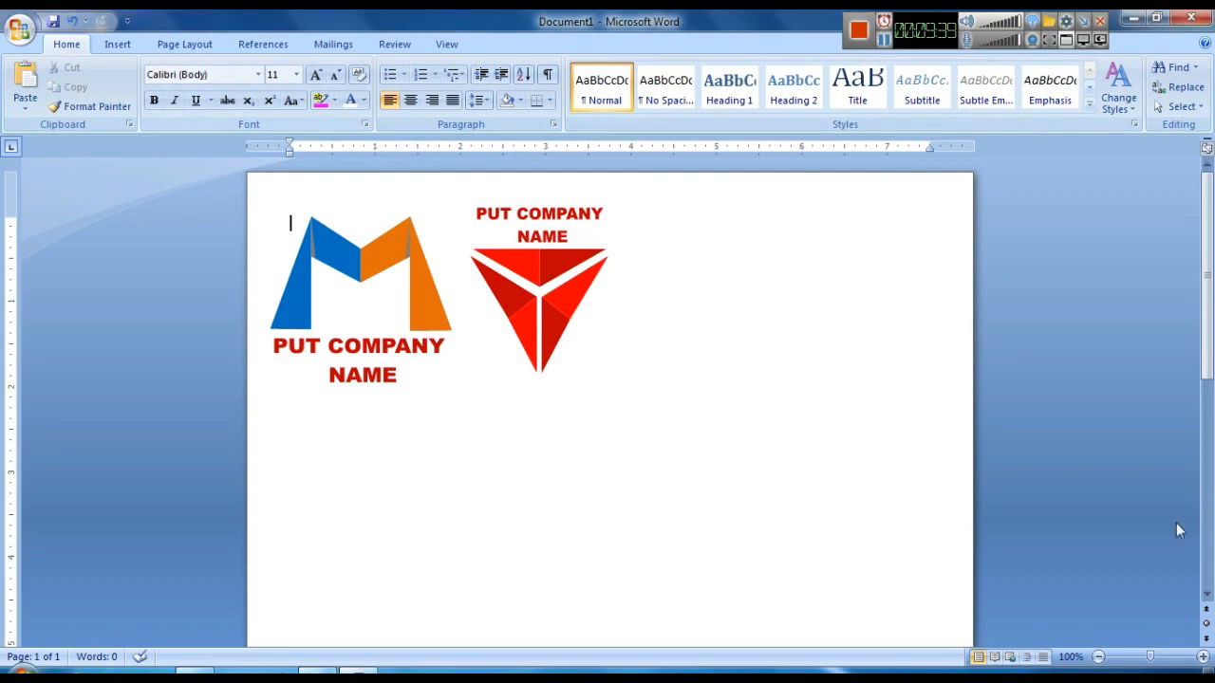
- Zoom in and draw an isosceles triangle about 0.66 by 0.64 inches below the logos
{"action": "left_click", "coordinate": [1202, 657]}
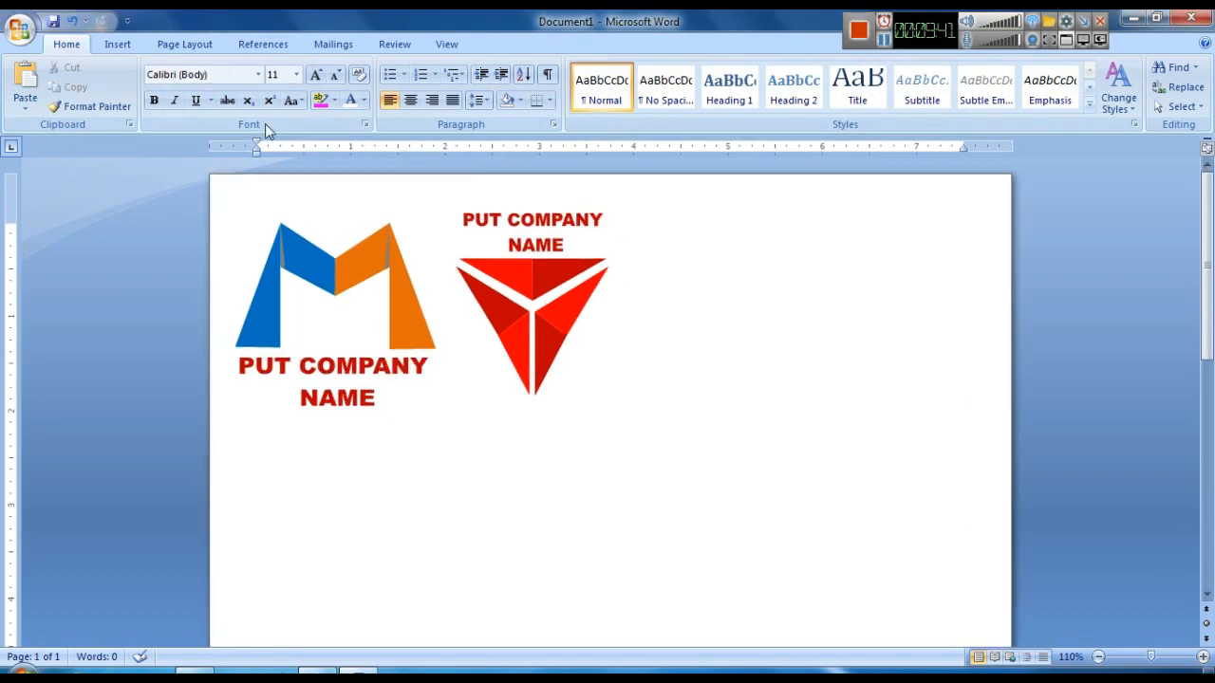
{"action": "left_click", "coordinate": [112, 44]}
{"action": "left_click", "coordinate": [266, 87]}
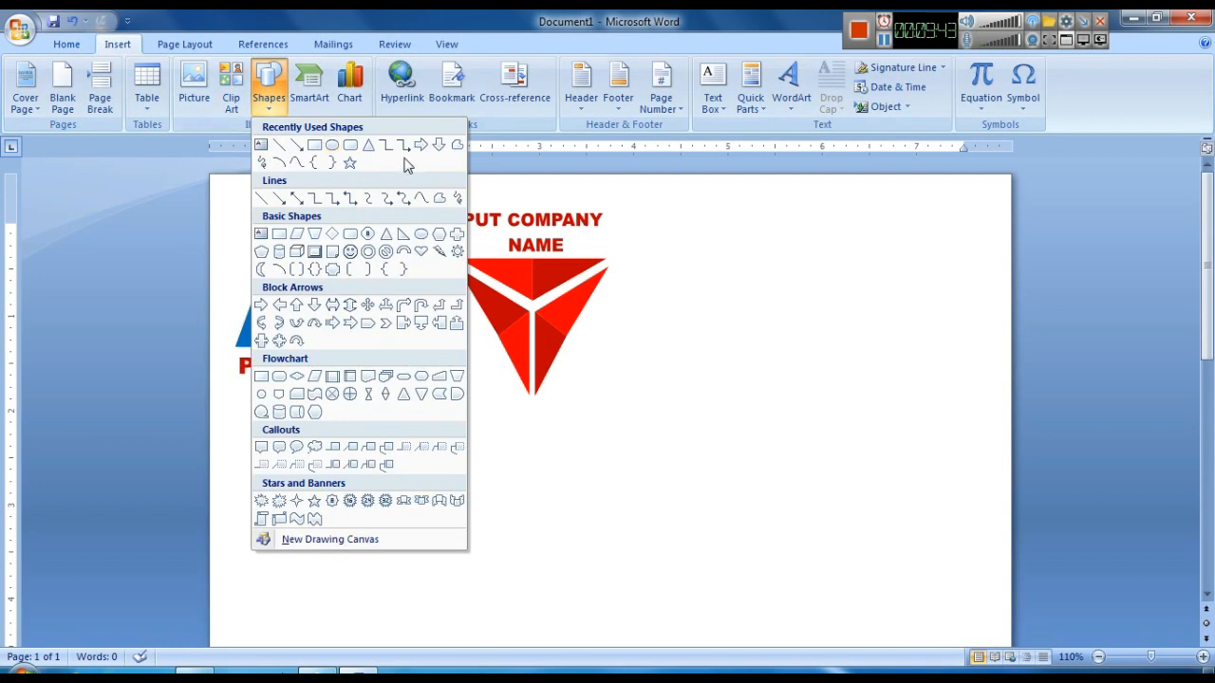
{"action": "left_click", "coordinate": [369, 155]}
{"action": "mouse_move", "coordinate": [649, 378]}
{"action": "left_mouse_down"}
{"action": "mouse_move", "coordinate": [709, 439]}
{"action": "mouse_move", "coordinate": [538, 513]}
{"action": "mouse_move", "coordinate": [521, 508]}
{"action": "left_mouse_up"}
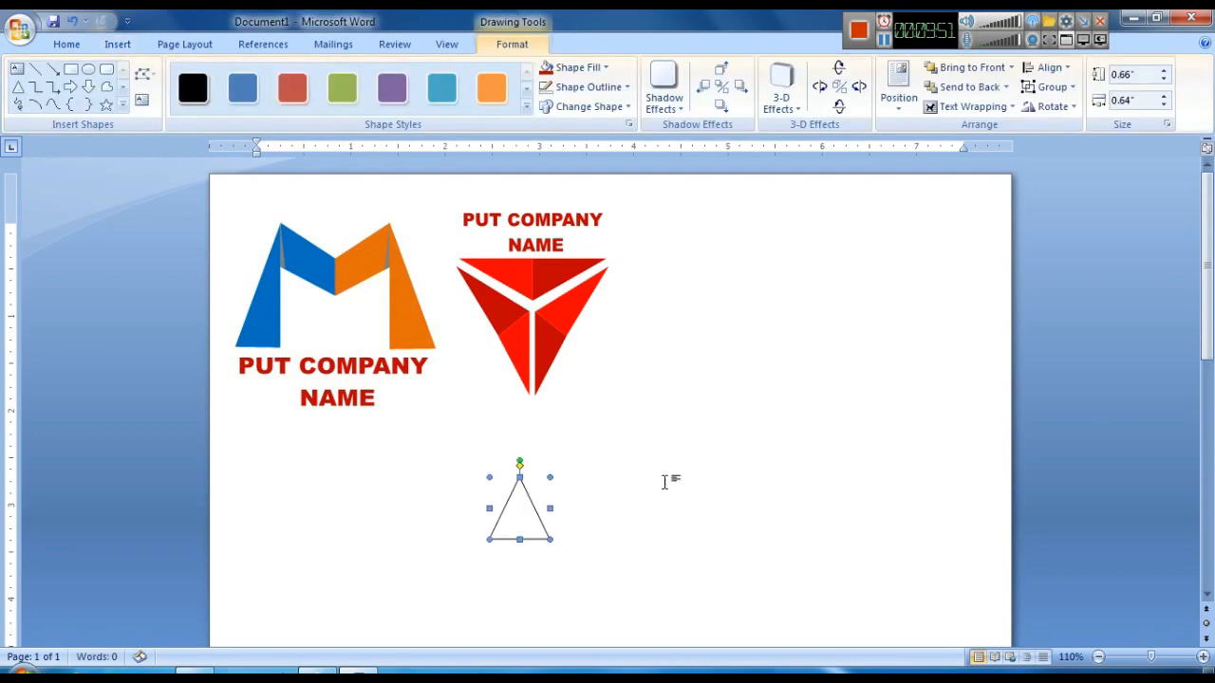
- Duplicate the triangle, flip the copy vertically and nudge it against the first to form a parallelogram
{"action": "key", "text": "ctrl+d"}
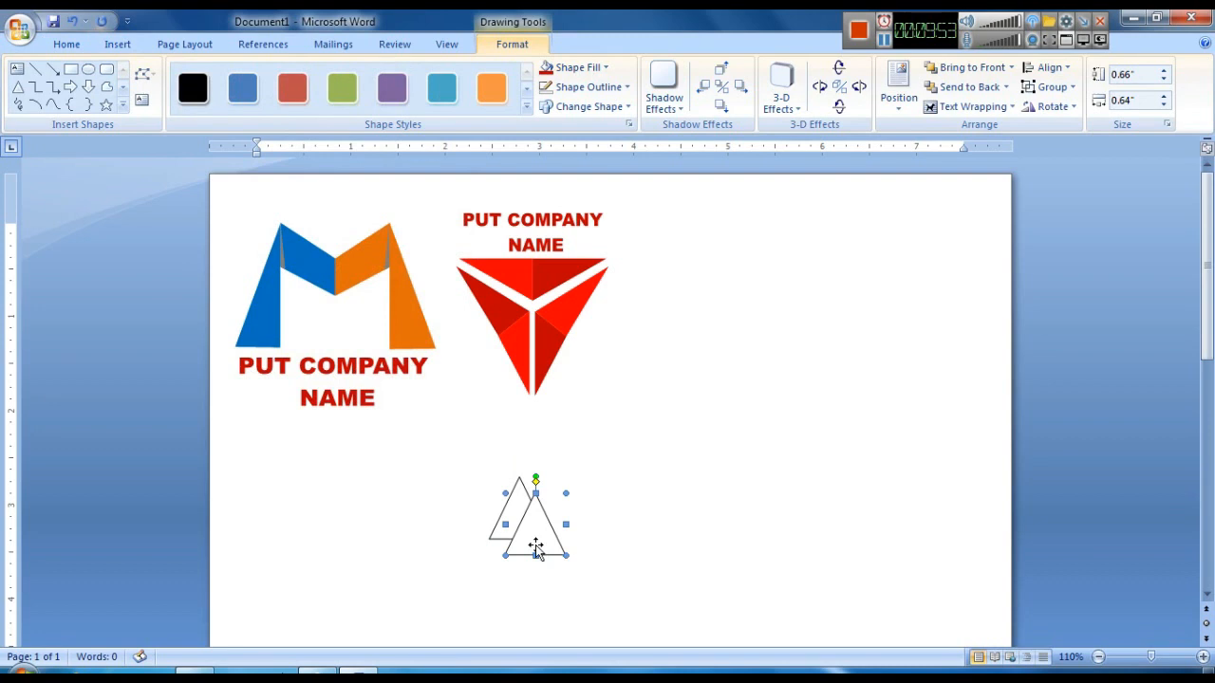
{"action": "left_click_drag", "start_coordinate": [566, 521], "coordinate": [567, 520]}
{"action": "left_click", "coordinate": [1052, 107]}
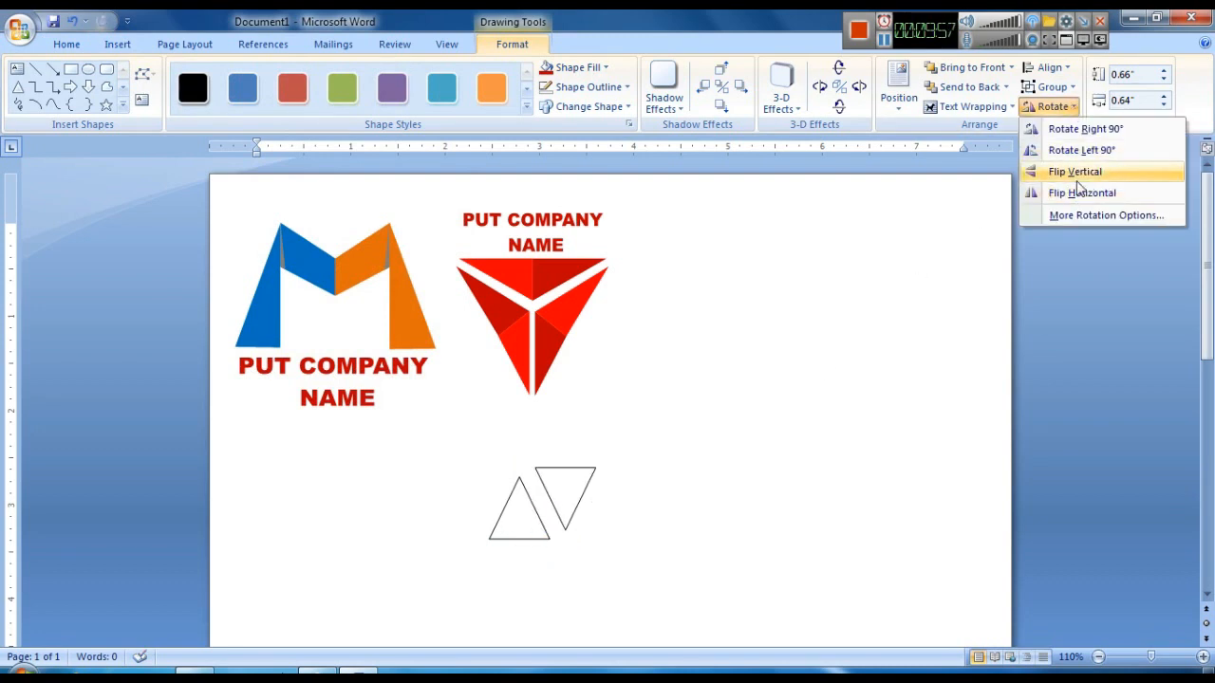
{"action": "left_click", "coordinate": [1076, 178]}
{"action": "key", "text": "ctrl+Left"}
{"action": "key", "text": "ctrl+Left"}
{"action": "key", "text": "ctrl+Left"}
{"action": "key", "text": "ctrl+Left"}
{"action": "key", "text": "ctrl+Left"}
{"action": "key", "text": "ctrl+Left"}
{"action": "key", "text": "ctrl+Left"}
{"action": "key", "text": "ctrl+Left"}
{"action": "key", "text": "ctrl+Left"}
{"action": "key", "text": "ctrl+Down"}
{"action": "key", "text": "ctrl+Down"}
{"action": "key", "text": "ctrl+Down"}
{"action": "key", "text": "ctrl+Down"}
{"action": "key", "text": "ctrl+Down"}
{"action": "key", "text": "ctrl+Down"}
{"action": "key", "text": "ctrl+Left"}
{"action": "key", "text": "ctrl+Left"}
{"action": "key", "text": "ctrl+Left"}
{"action": "key", "text": "ctrl+Left"}
{"action": "key", "text": "ctrl+Left"}
{"action": "key", "text": "ctrl+Left"}
{"action": "key", "text": "ctrl+Left"}
{"action": "key", "text": "ctrl+Down"}
{"action": "key", "text": "ctrl+Down"}
{"action": "key", "text": "ctrl+Down"}
{"action": "key", "text": "ctrl+Left"}
{"action": "key", "text": "ctrl+Down"}
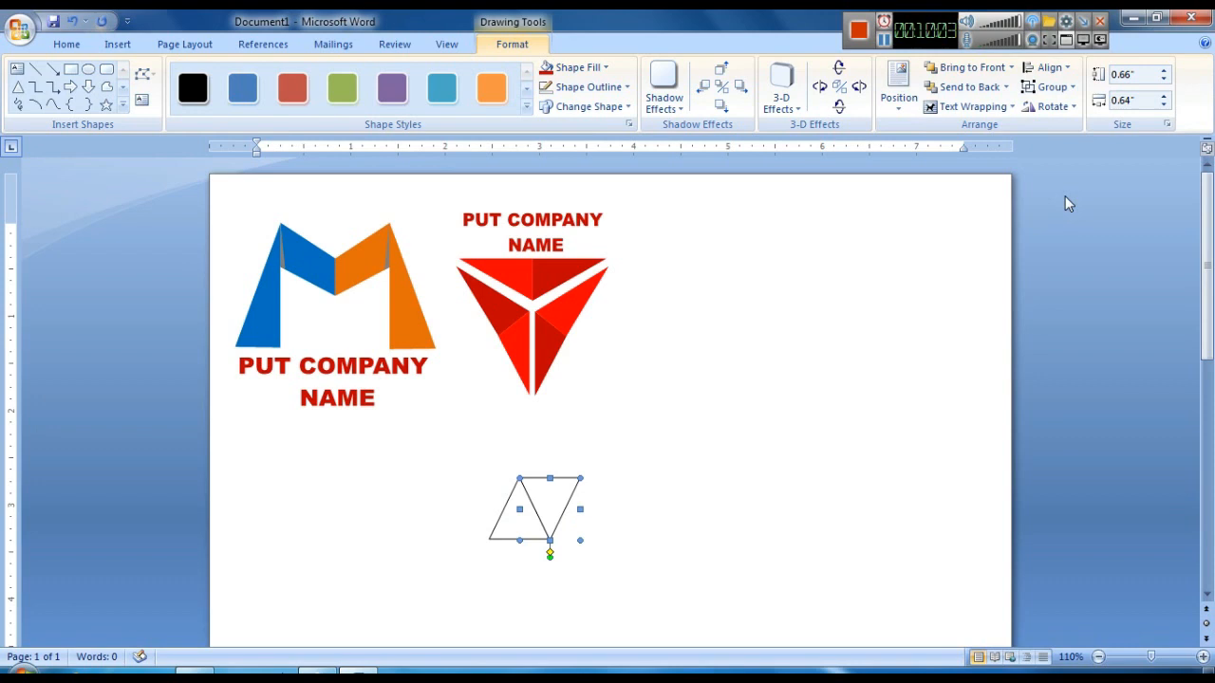
{"action": "left_click", "coordinate": [732, 554]}
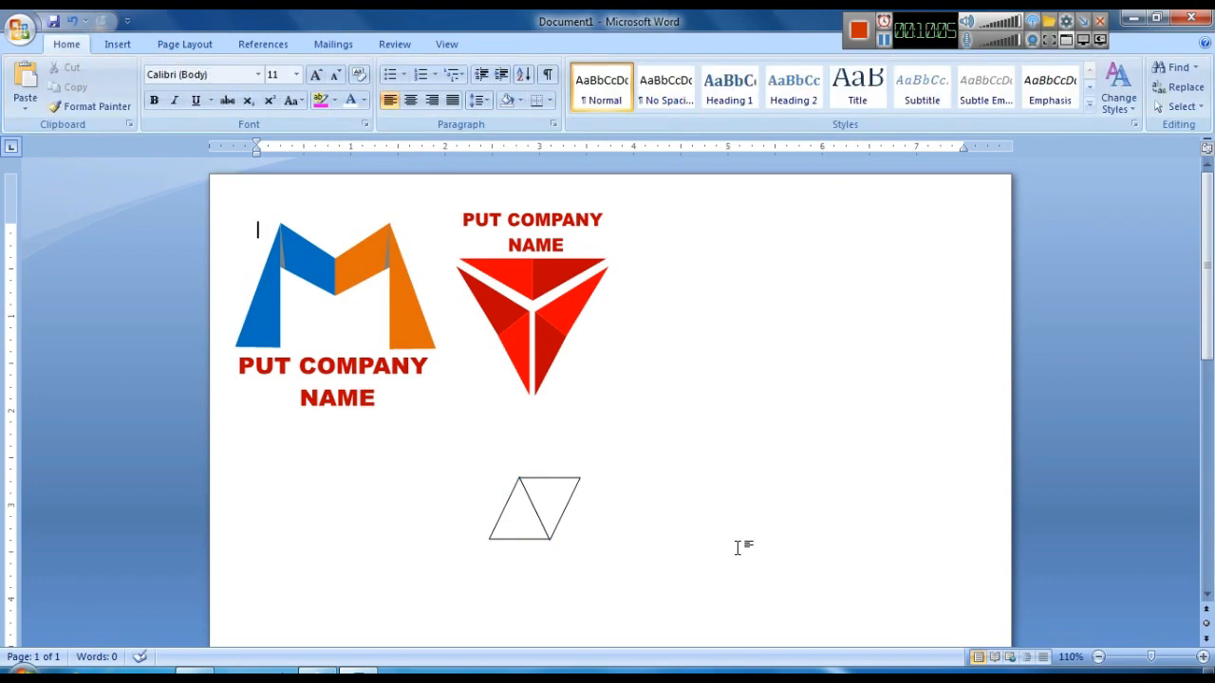
- Duplicate a triangle, flip the copy vertically and position it below the parallelogram's left side
{"action": "scroll", "coordinate": [734, 542], "scroll_direction": "down", "scroll_amount": 1}
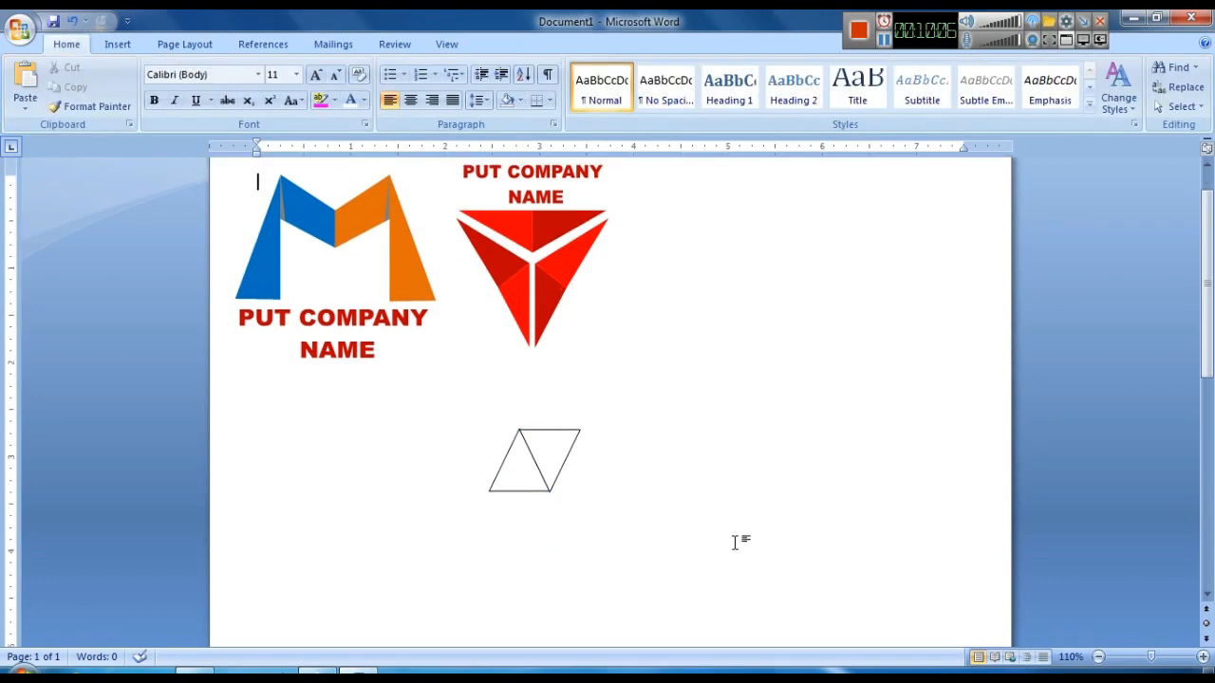
{"action": "left_click", "coordinate": [528, 486]}
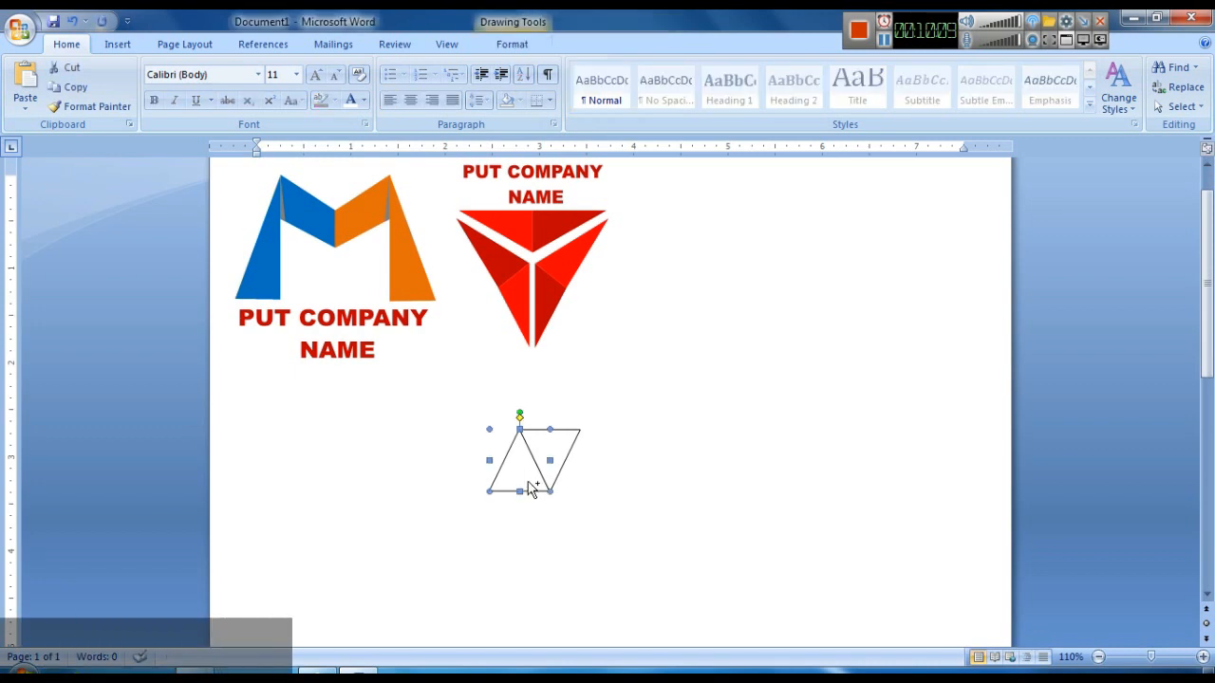
{"action": "key", "text": "ctrl+d"}
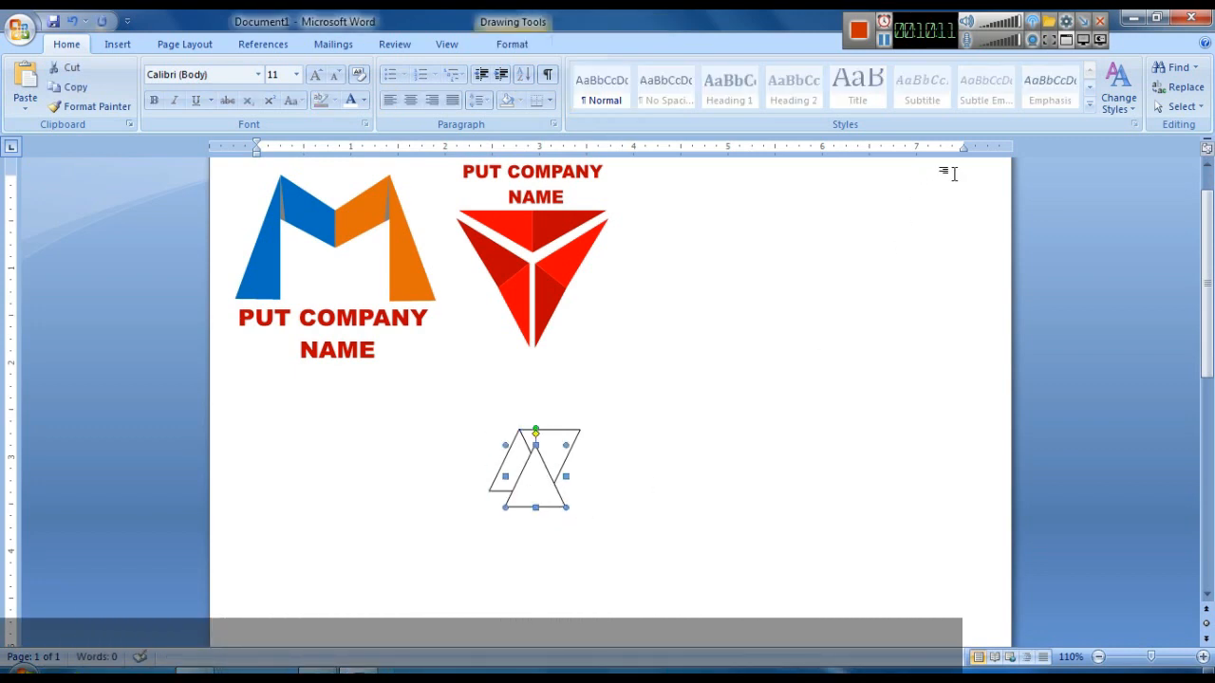
{"action": "left_click", "coordinate": [1118, 91]}
{"action": "left_click", "coordinate": [527, 45]}
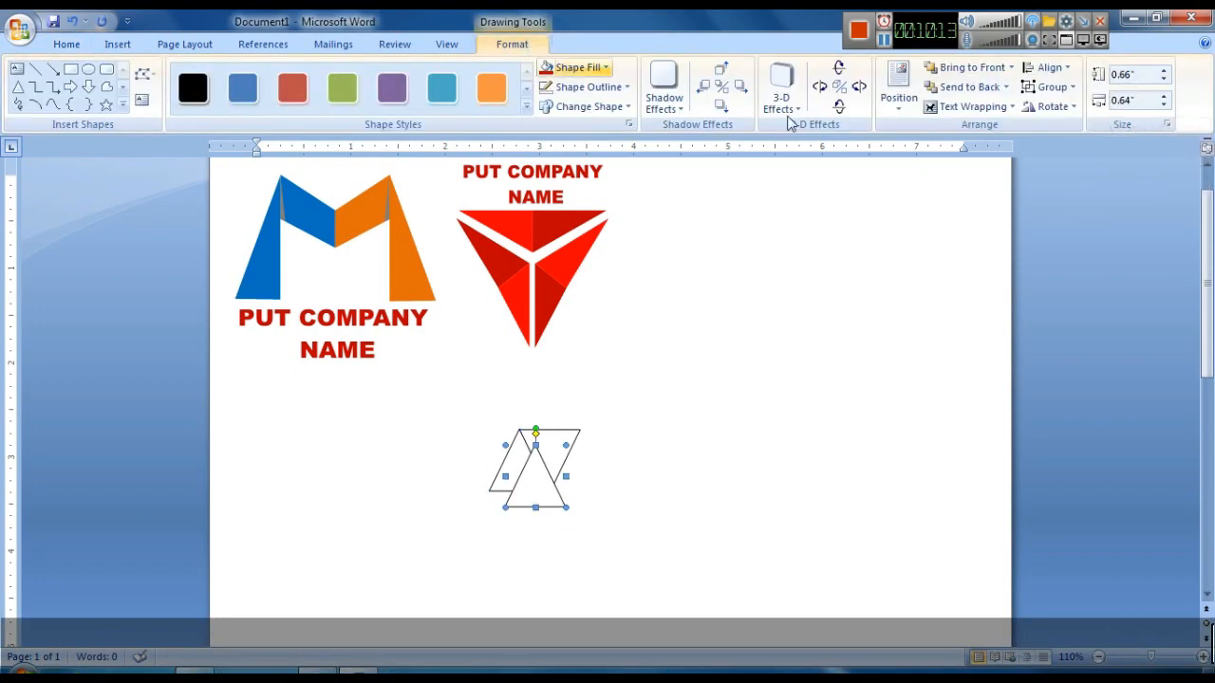
{"action": "left_click", "coordinate": [1052, 106]}
{"action": "left_click", "coordinate": [1073, 193]}
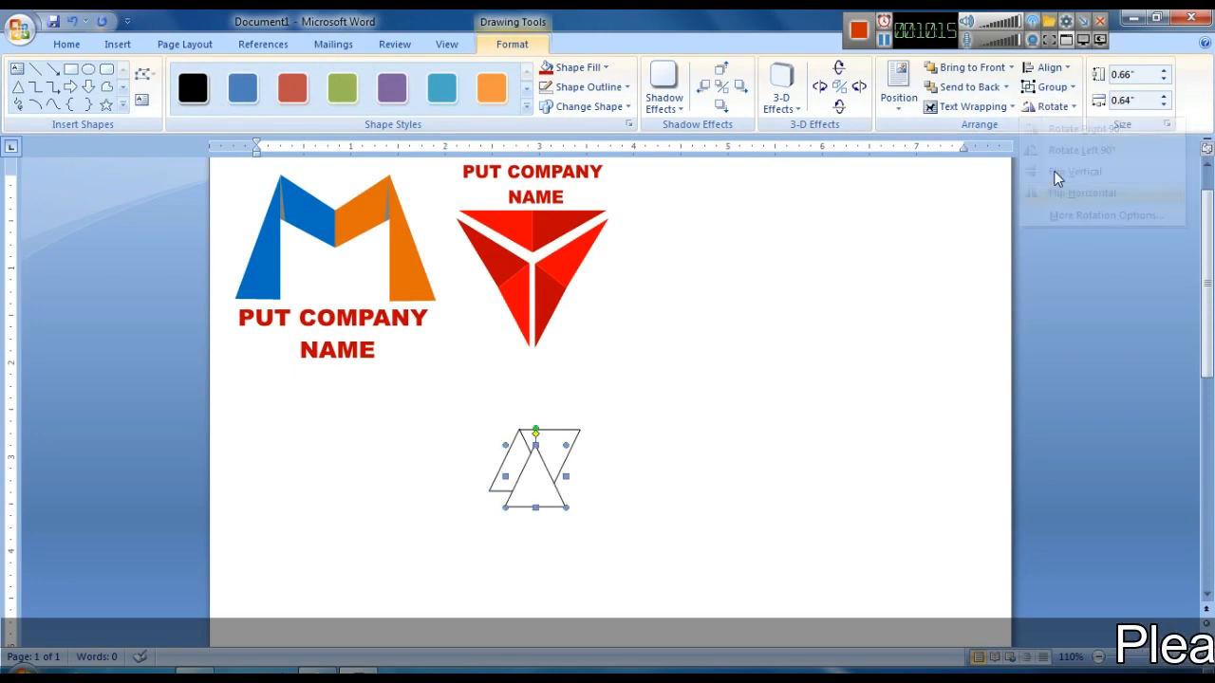
{"action": "left_click", "coordinate": [1052, 107]}
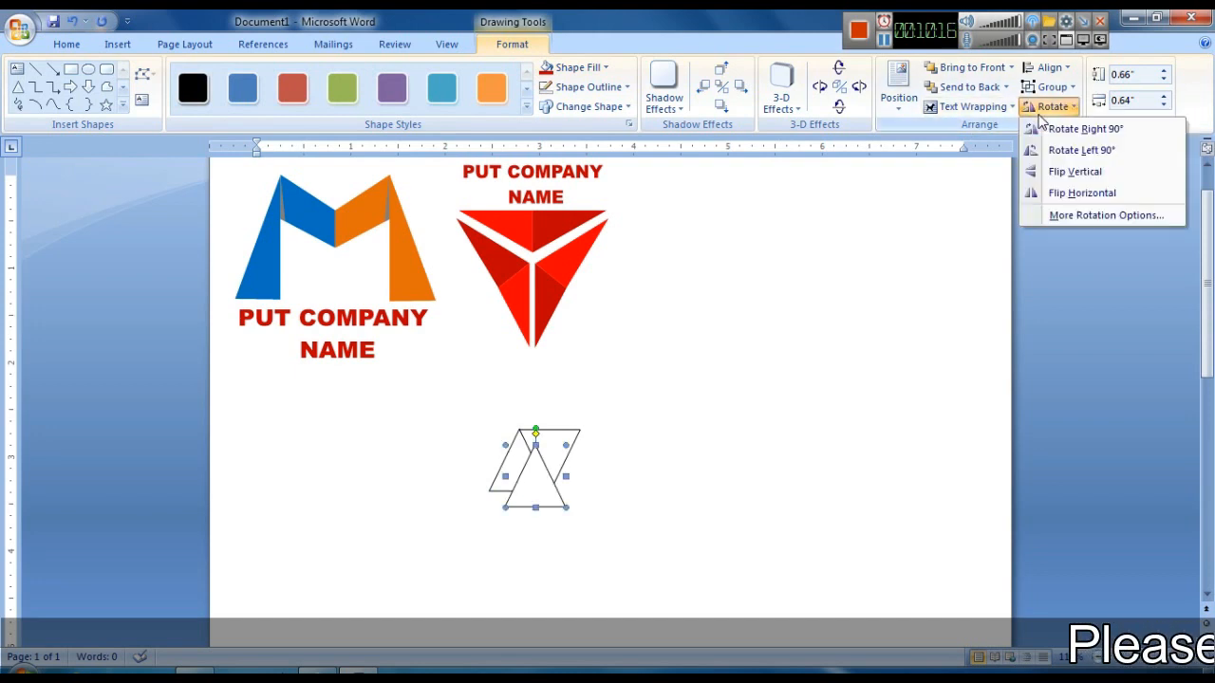
{"action": "left_click", "coordinate": [1065, 178]}
{"action": "left_click_drag", "start_coordinate": [514, 518], "coordinate": [514, 519]}
{"action": "left_click", "coordinate": [519, 475]}
{"action": "left_click_drag", "start_coordinate": [519, 475], "coordinate": [534, 491]}
{"action": "mouse_move", "coordinate": [485, 544]}
{"action": "left_mouse_down"}
{"action": "mouse_move", "coordinate": [479, 536]}
{"action": "mouse_move", "coordinate": [491, 542]}
{"action": "left_mouse_up"}
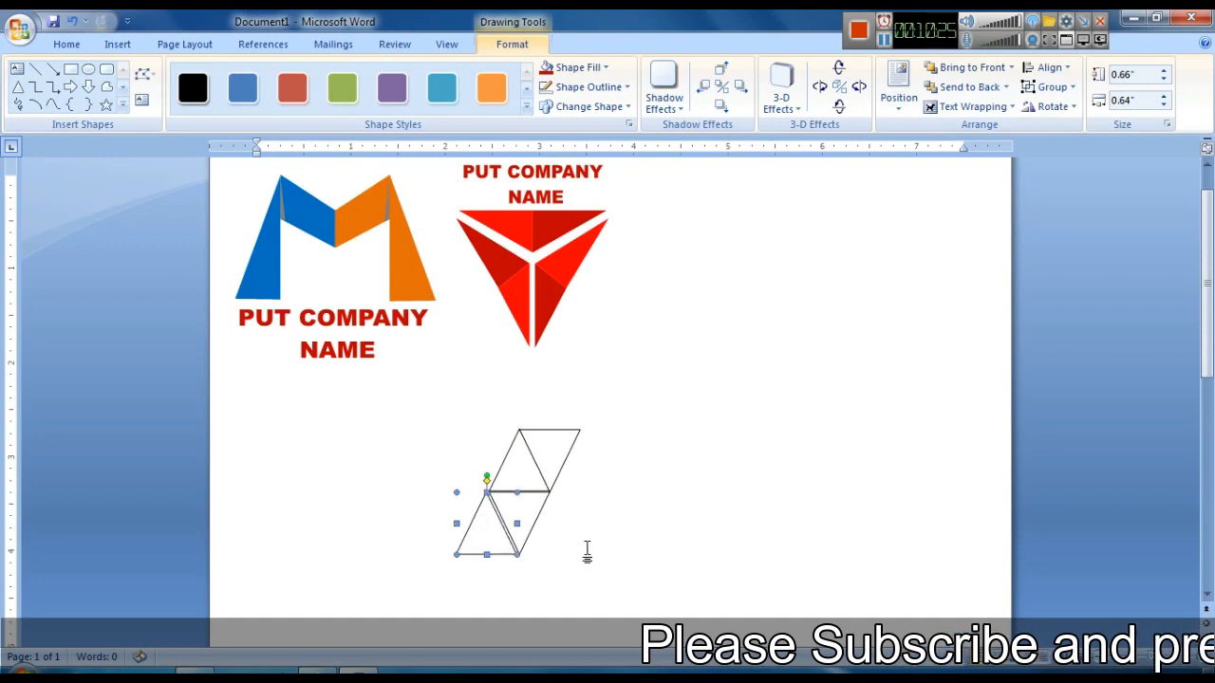
{"action": "key", "text": "ctrl+Right"}
{"action": "key", "text": "ctrl+Right"}
{"action": "key", "text": "ctrl+Right"}
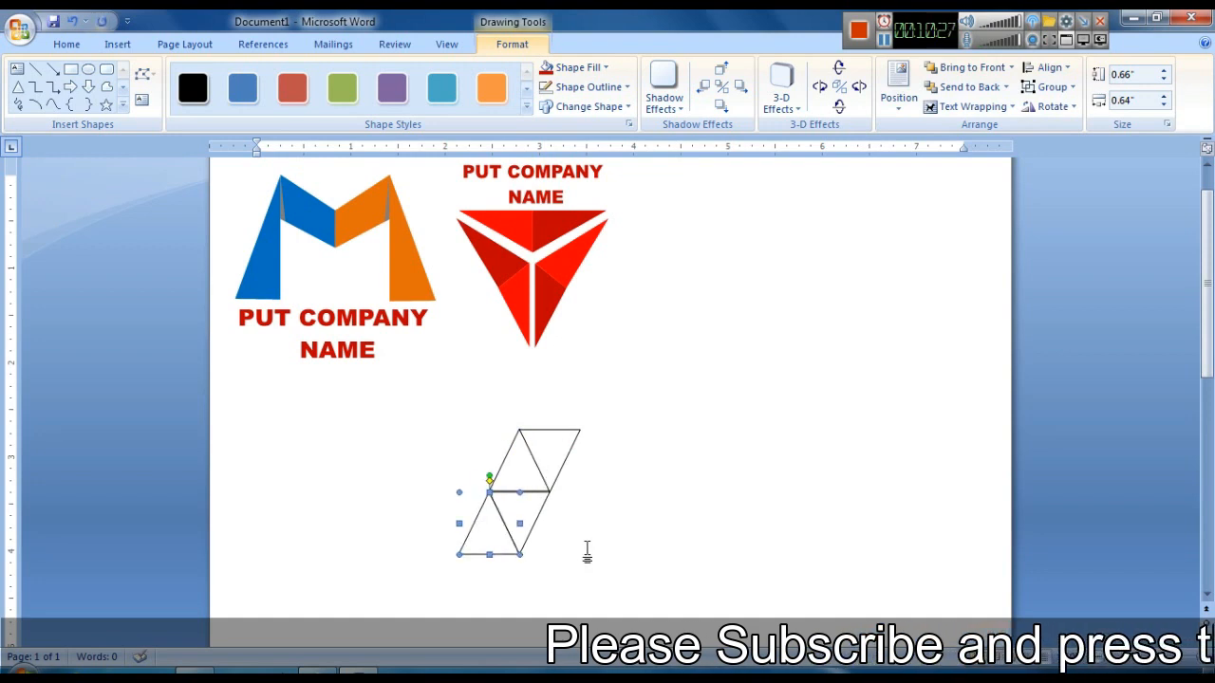
{"action": "left_click", "coordinate": [532, 508]}
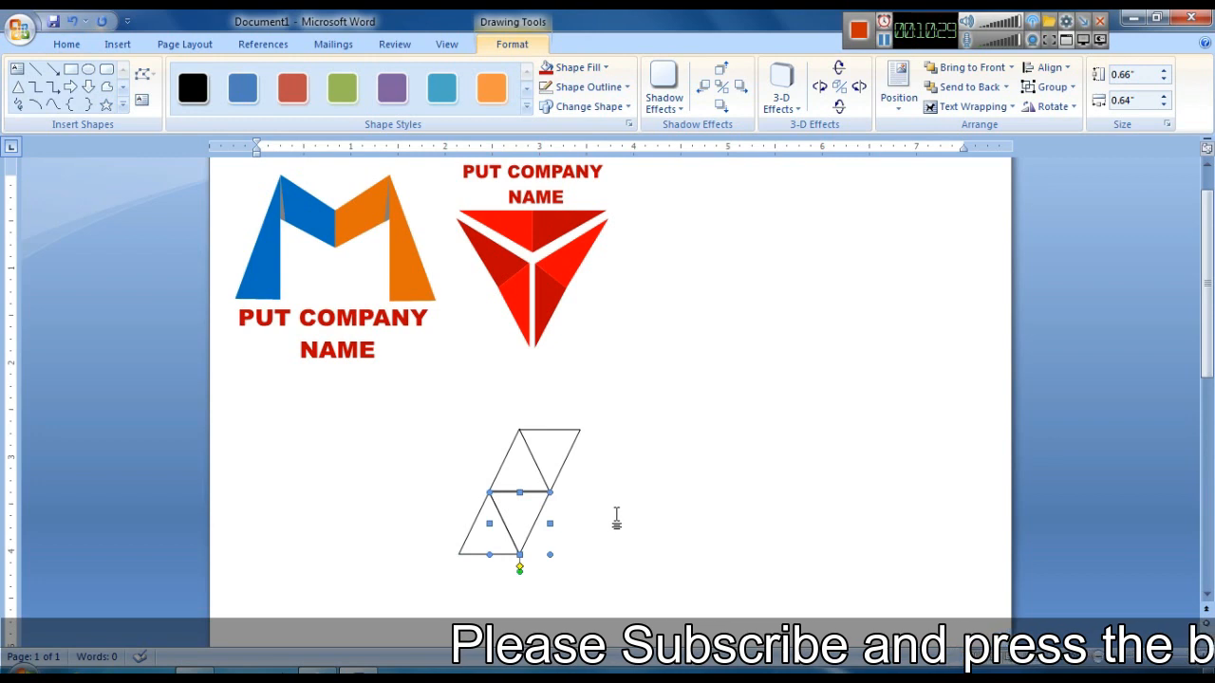
{"action": "left_click", "coordinate": [481, 549]}
{"action": "left_click", "coordinate": [588, 555]}
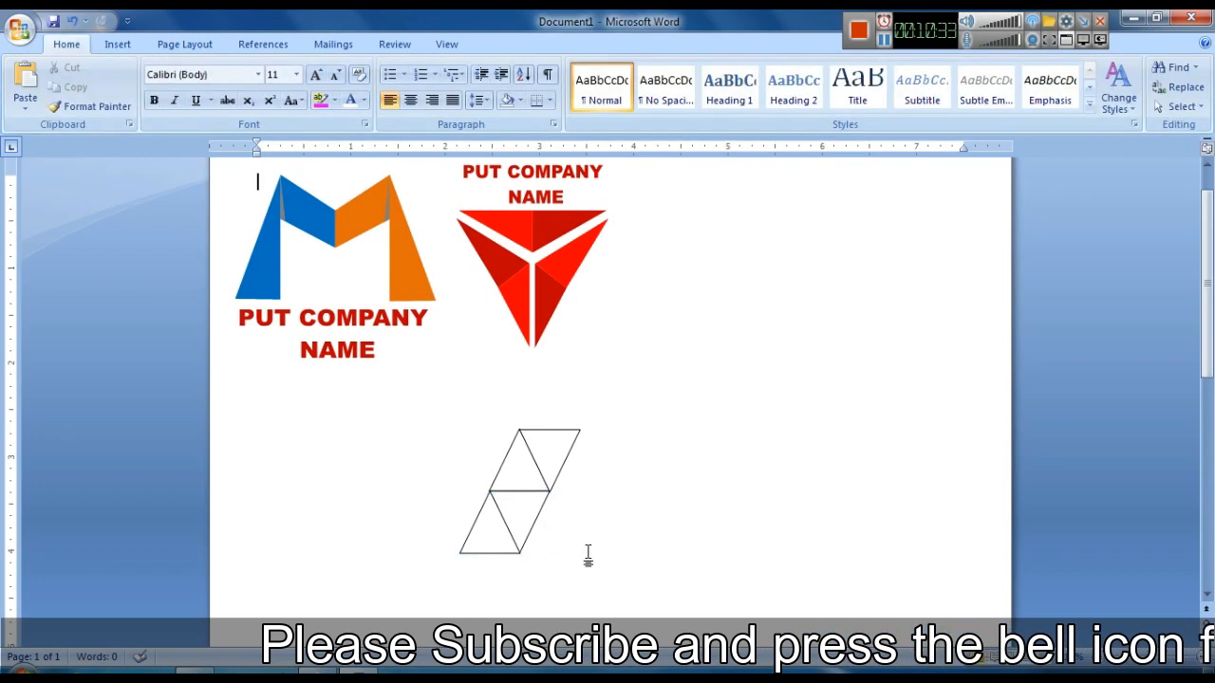
- Duplicate the lowest triangle, flip it vertically and fit it beneath to extend the triangle strip downward
{"action": "scroll", "coordinate": [478, 527], "scroll_direction": "down", "scroll_amount": 1}
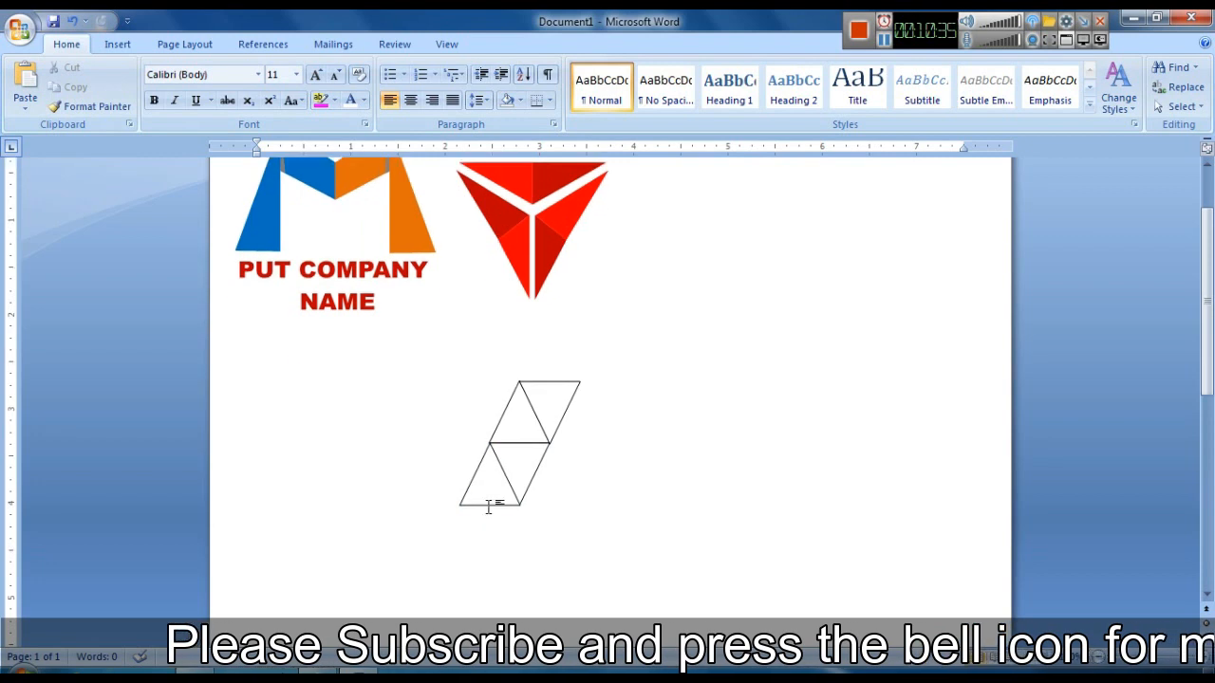
{"action": "left_click", "coordinate": [490, 503]}
{"action": "key", "text": "ctrl+d"}
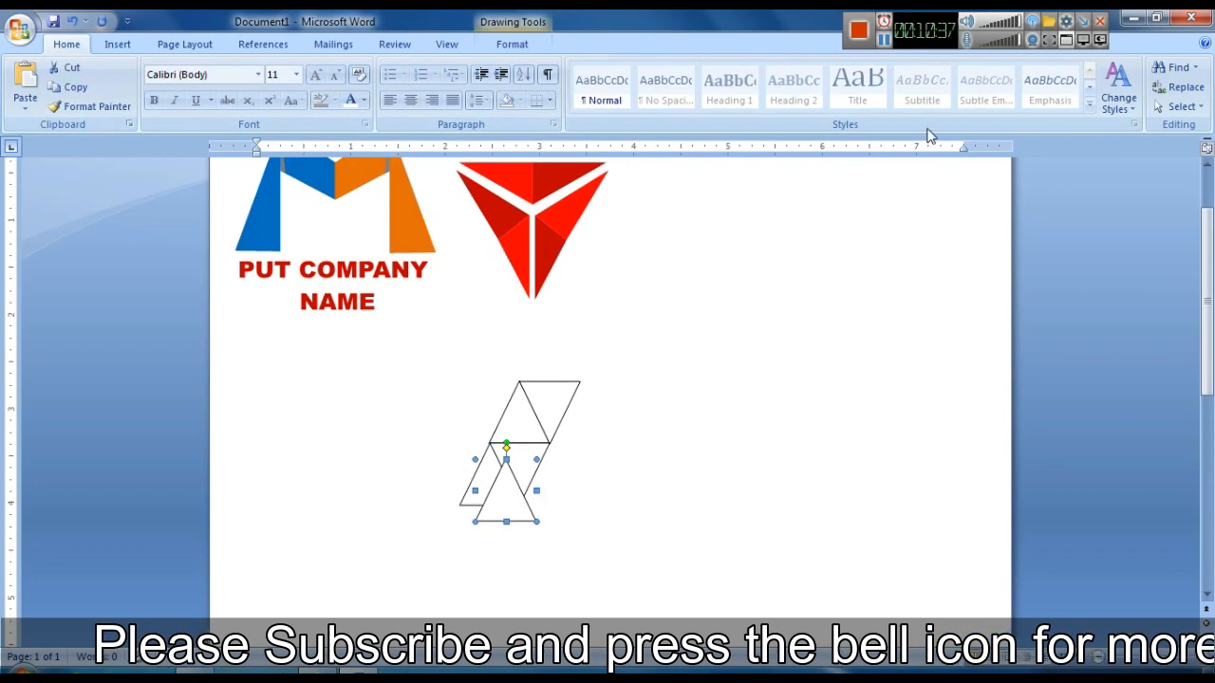
{"action": "left_click", "coordinate": [519, 41]}
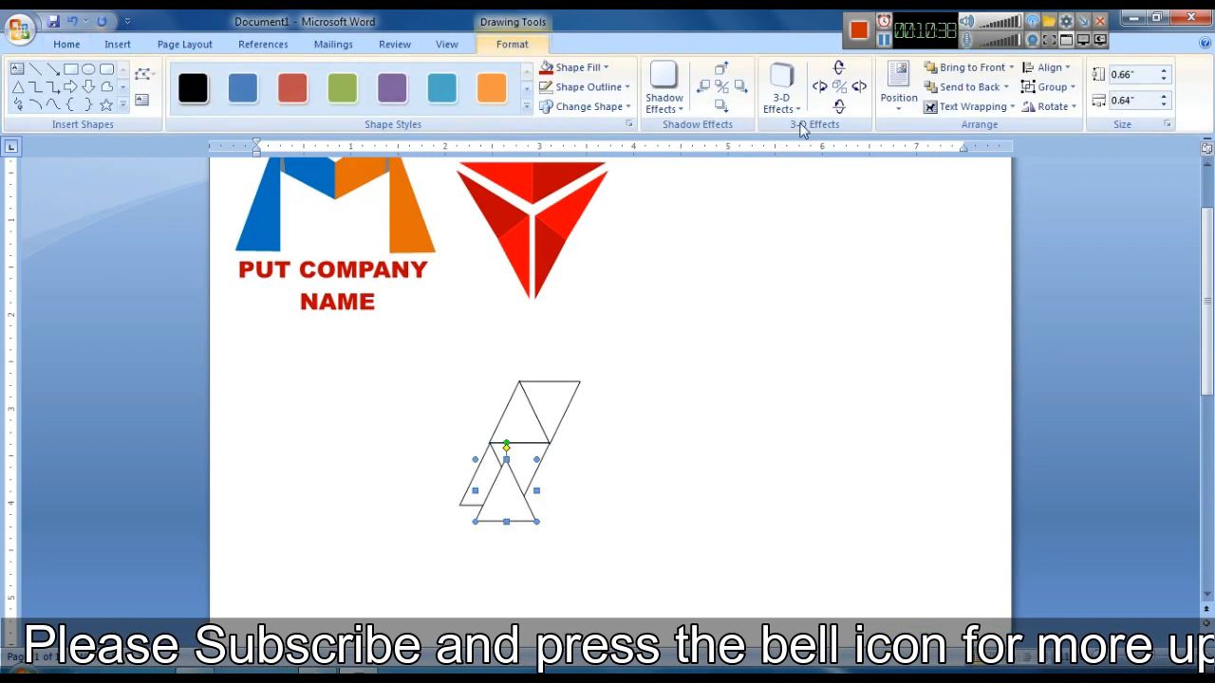
{"action": "left_click", "coordinate": [1055, 107]}
{"action": "left_click", "coordinate": [1068, 171]}
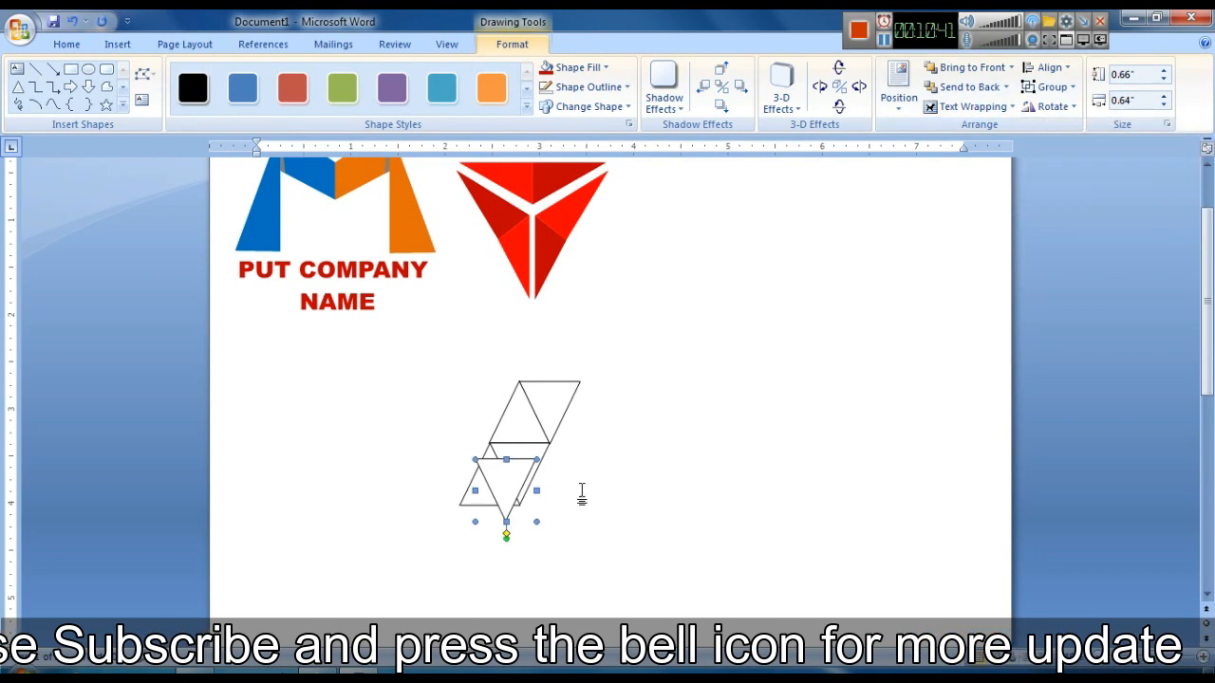
{"action": "left_click_drag", "start_coordinate": [504, 478], "coordinate": [492, 525]}
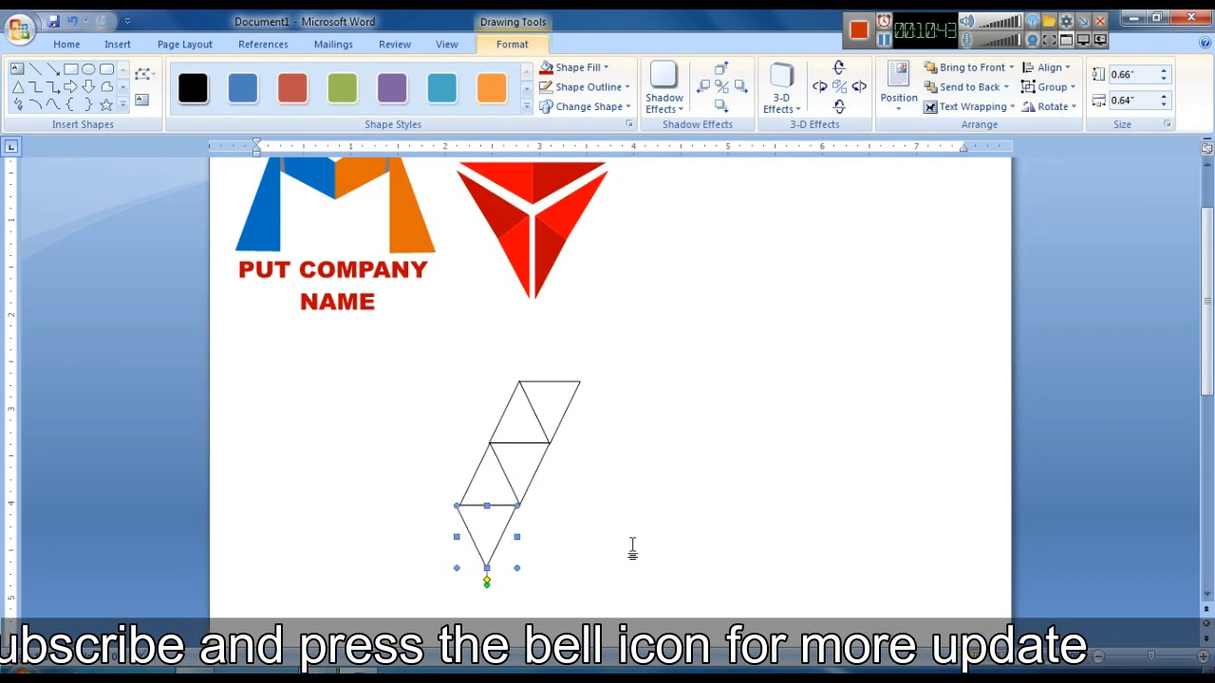
{"action": "key", "text": "ctrl+Right"}
{"action": "key", "text": "ctrl+Right"}
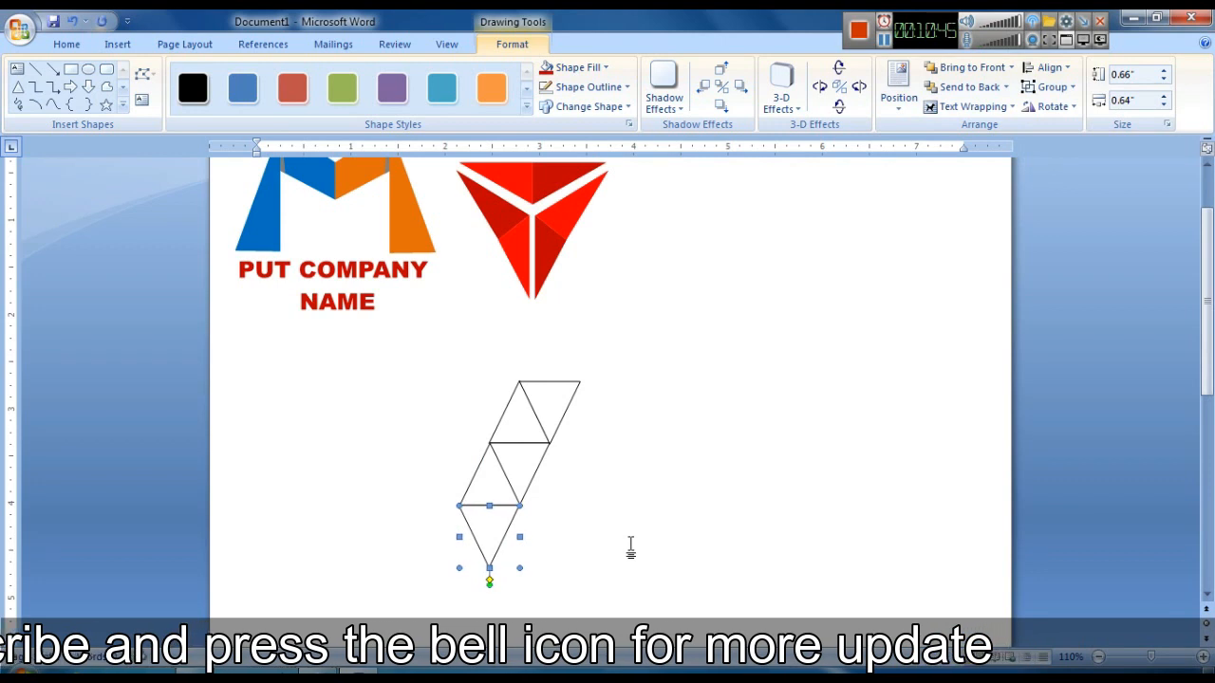
{"action": "left_click", "coordinate": [591, 534]}
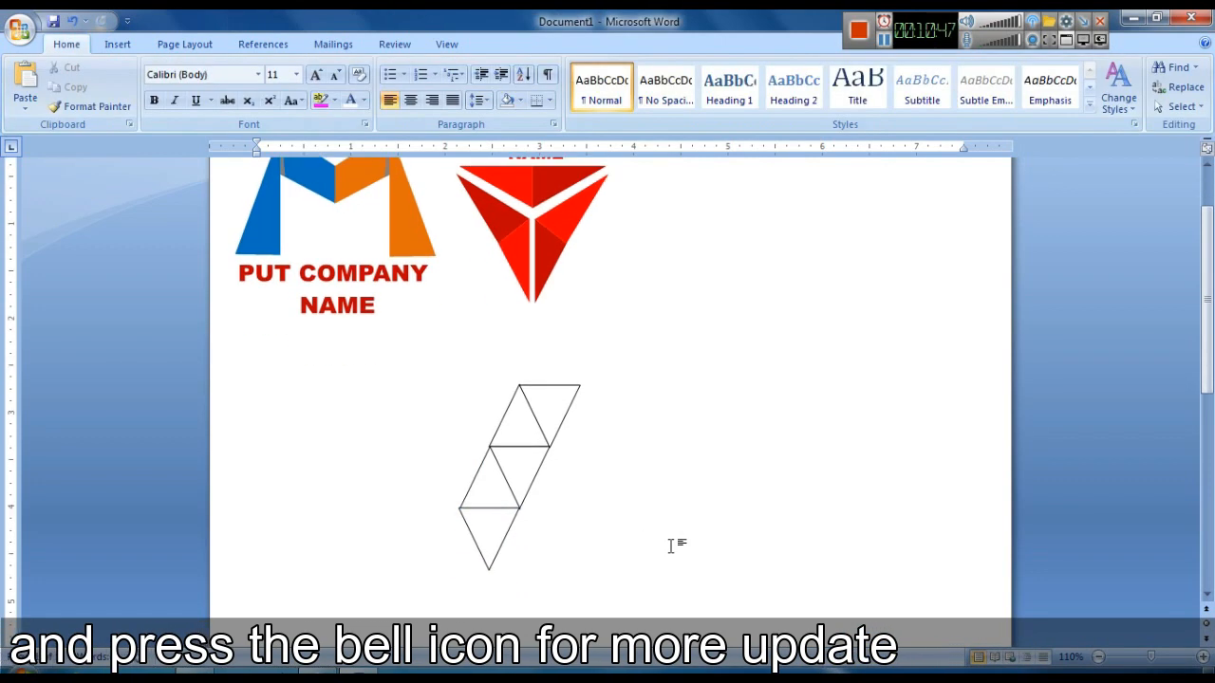
- Copy a triangle and place the copy at the bottom right of the triangle strip
{"action": "left_click", "coordinate": [482, 527]}
{"action": "left_click", "coordinate": [613, 523]}
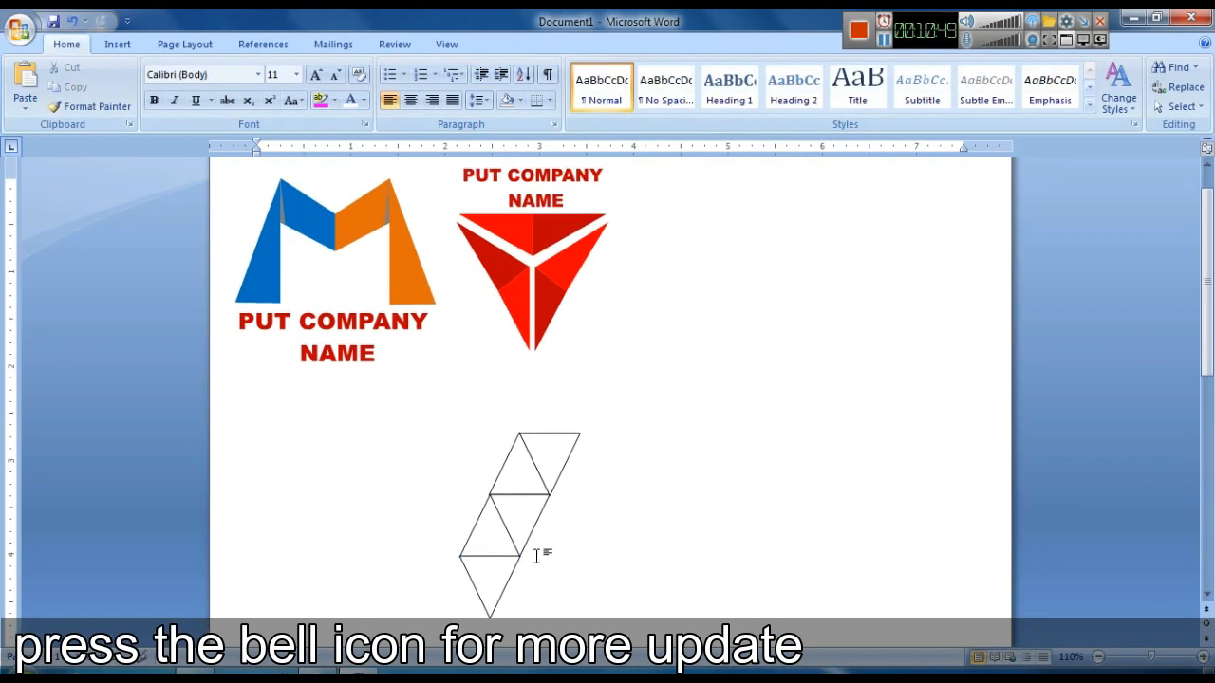
{"action": "left_click", "coordinate": [491, 495]}
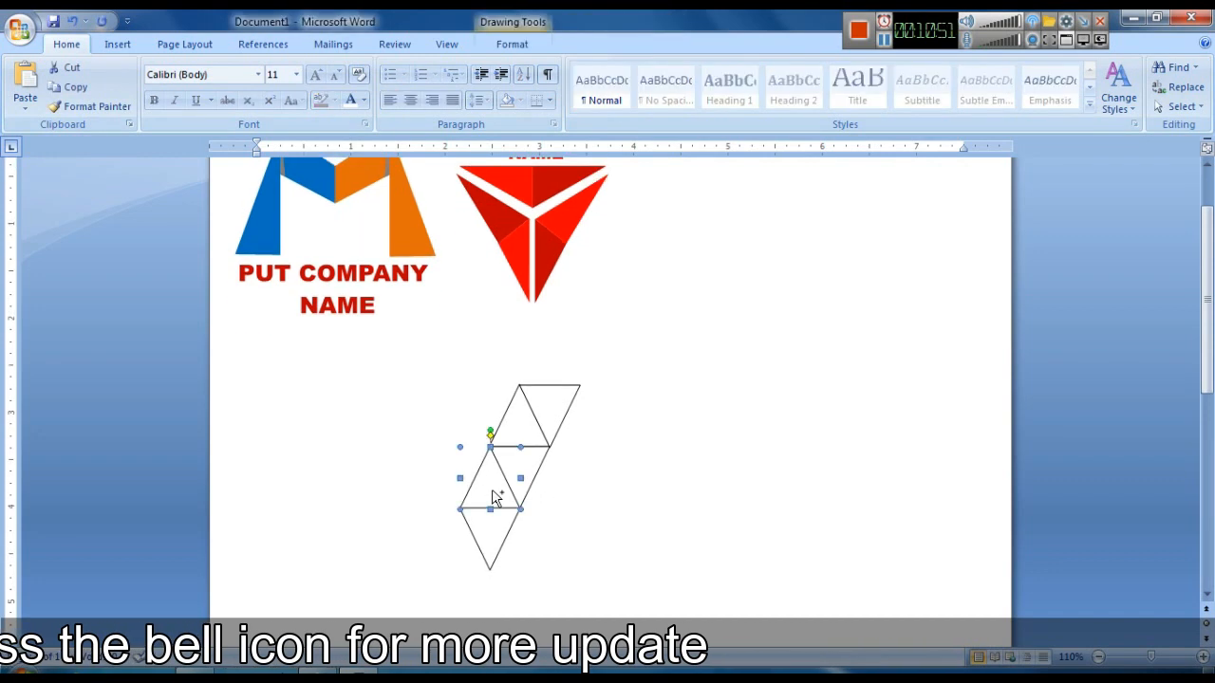
{"action": "left_click_drag", "start_coordinate": [494, 504], "coordinate": [528, 518]}
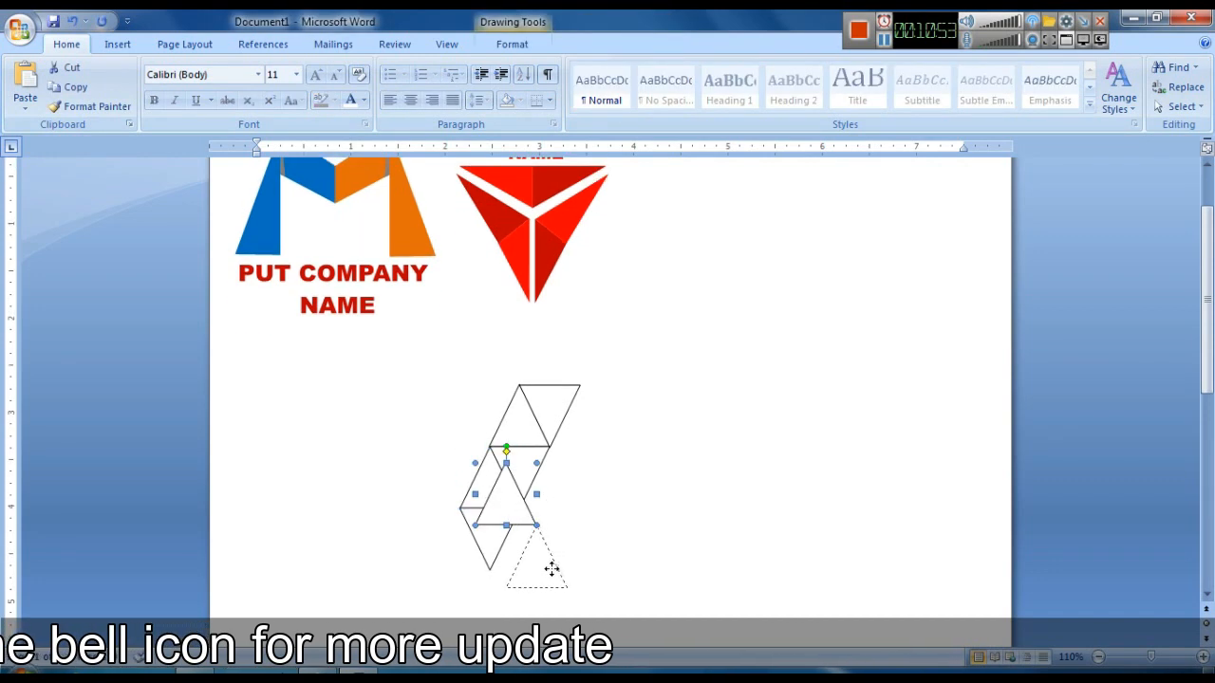
{"action": "left_click", "coordinate": [602, 574]}
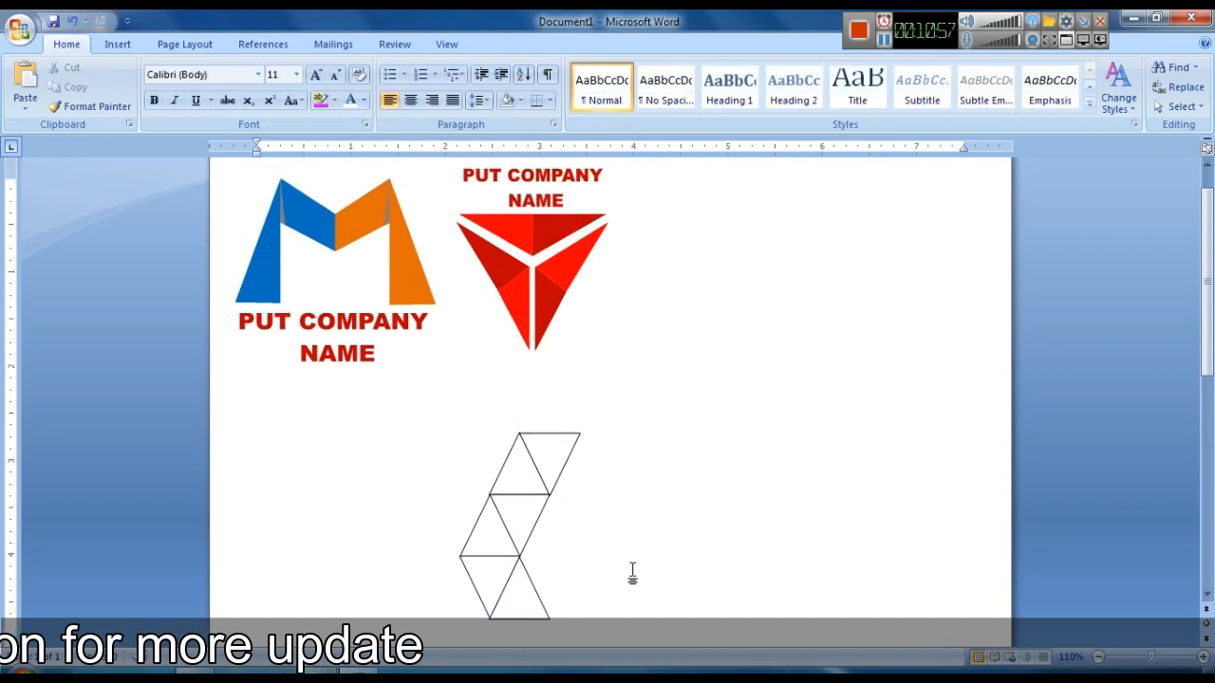
{"action": "scroll", "coordinate": [582, 595], "scroll_direction": "down", "scroll_amount": 2}
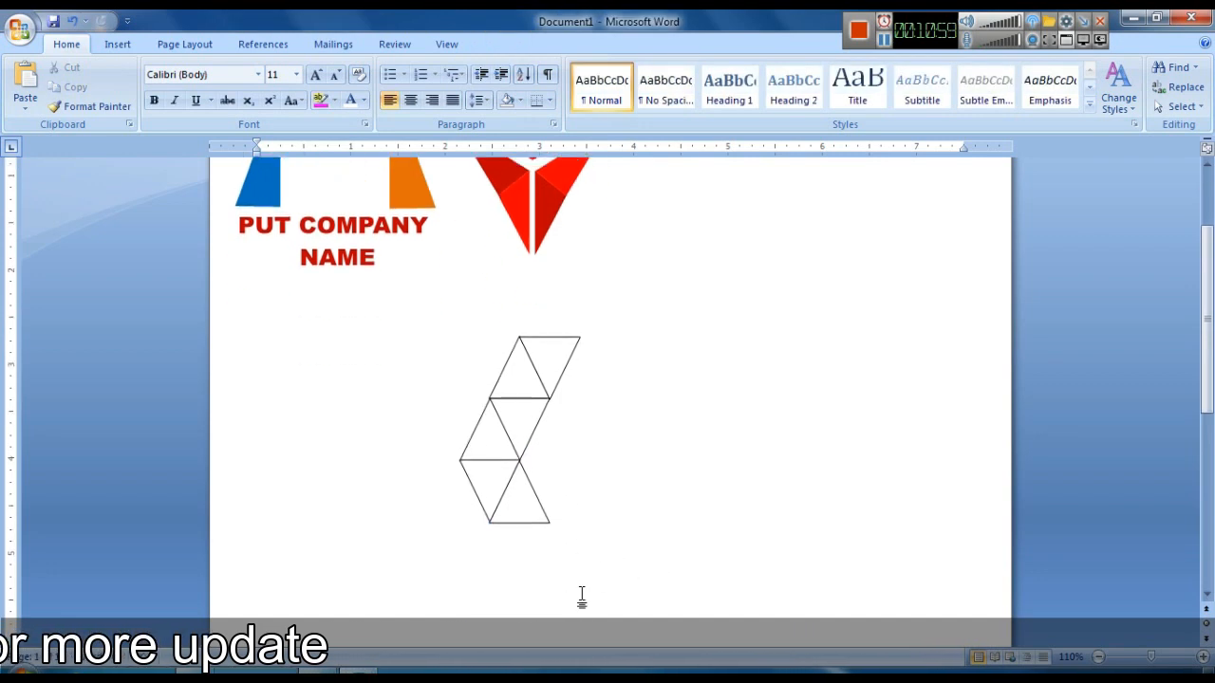
- Select all the triangles of the strip and group them into one shape
{"action": "left_click", "coordinate": [497, 496]}
{"action": "left_click", "coordinate": [494, 490], "text": "ctrl"}
{"action": "left_click", "coordinate": [485, 437], "text": "ctrl"}
{"action": "left_click", "coordinate": [526, 432], "text": "ctrl"}
{"action": "left_click", "coordinate": [524, 382], "text": "ctrl"}
{"action": "left_click", "coordinate": [567, 353], "text": "ctrl"}
{"action": "right_click", "coordinate": [567, 355]}
{"action": "mouse_move", "coordinate": [655, 438]}
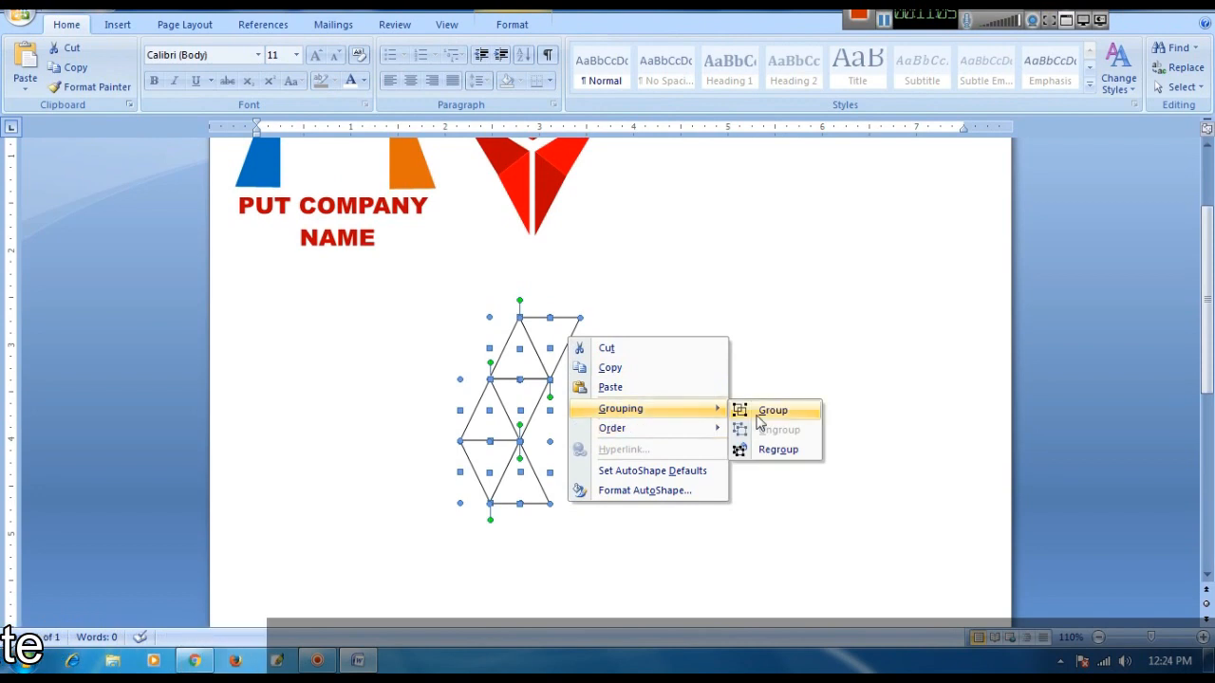
{"action": "left_click", "coordinate": [770, 410]}
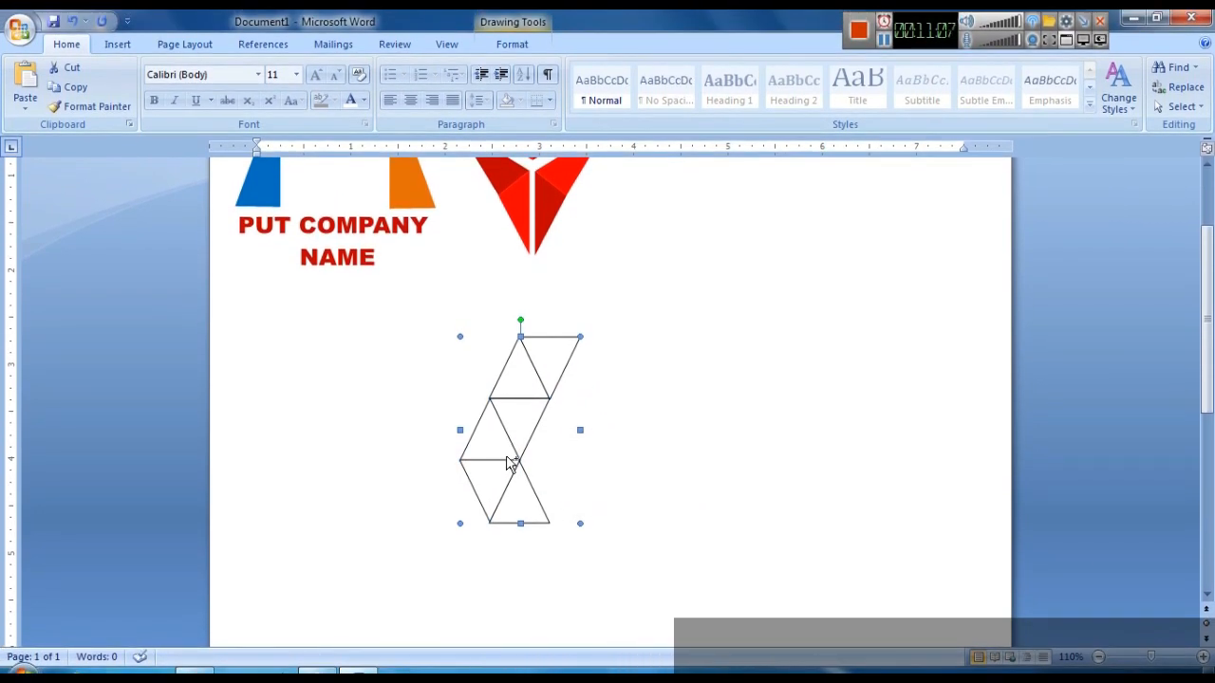
- Copy and paste the grouped strip, flip the copy horizontally and move it to the right of the original
{"action": "key", "text": "ctrl+c"}
{"action": "key", "text": "ctrl+v"}
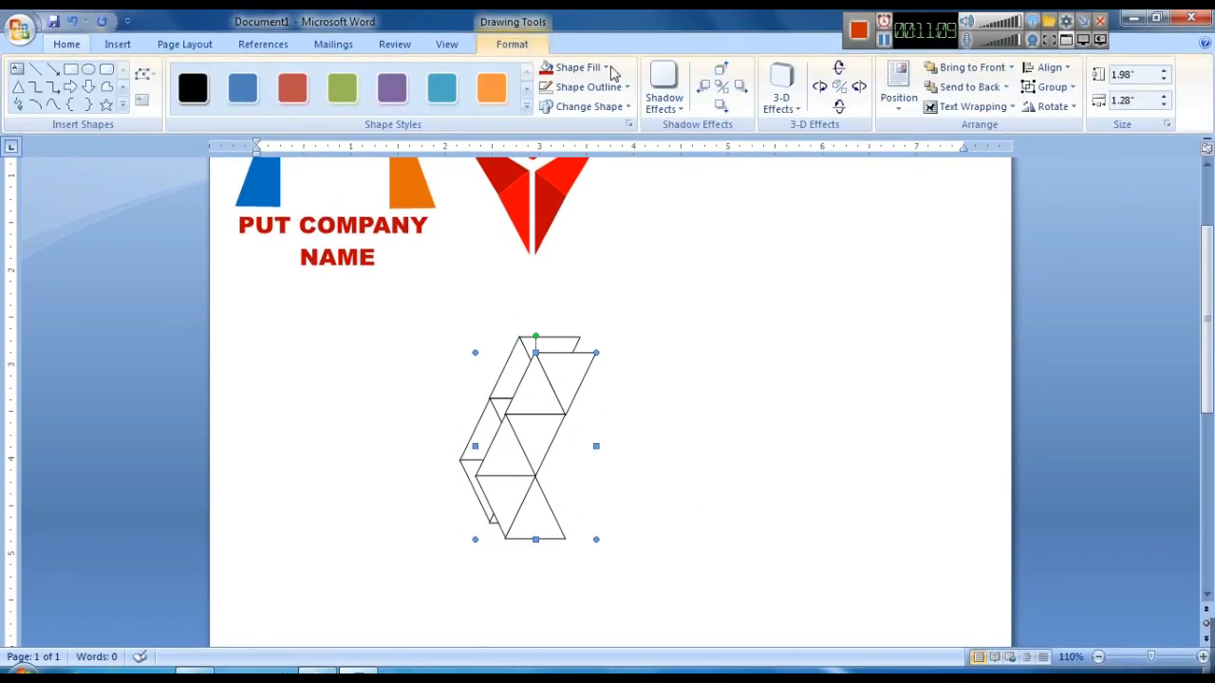
{"action": "left_click", "coordinate": [1001, 109]}
{"action": "left_click", "coordinate": [1056, 108]}
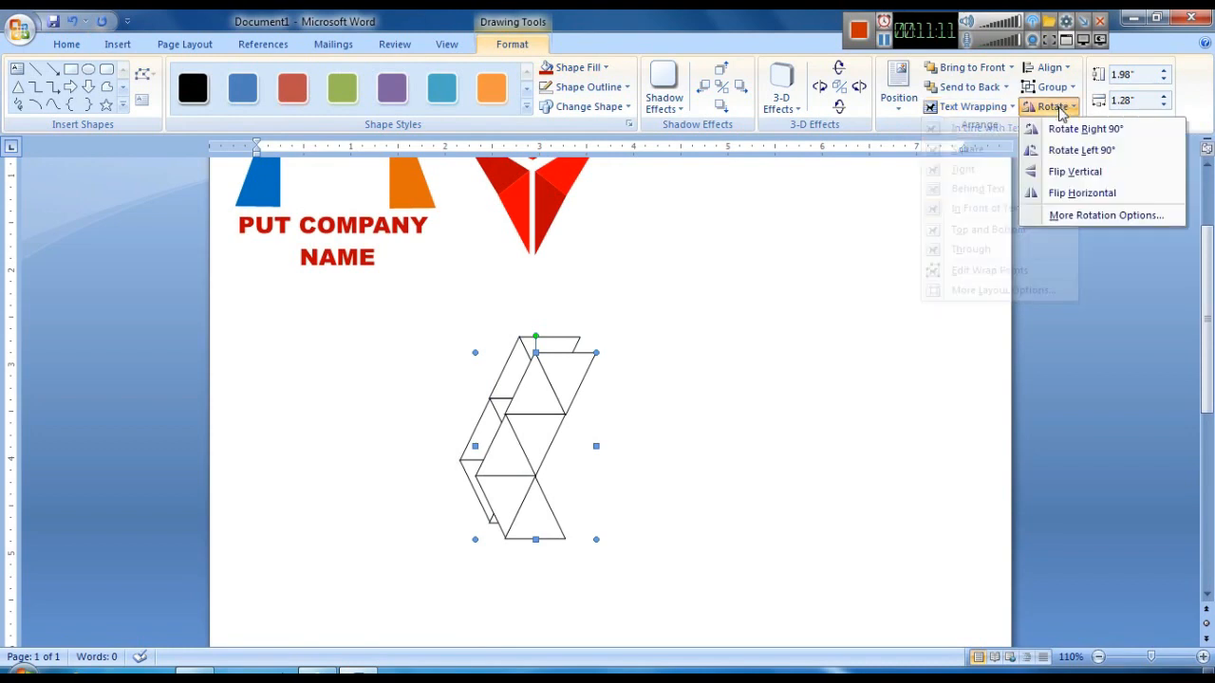
{"action": "left_click", "coordinate": [1068, 193]}
{"action": "left_click_drag", "start_coordinate": [568, 474], "coordinate": [798, 457]}
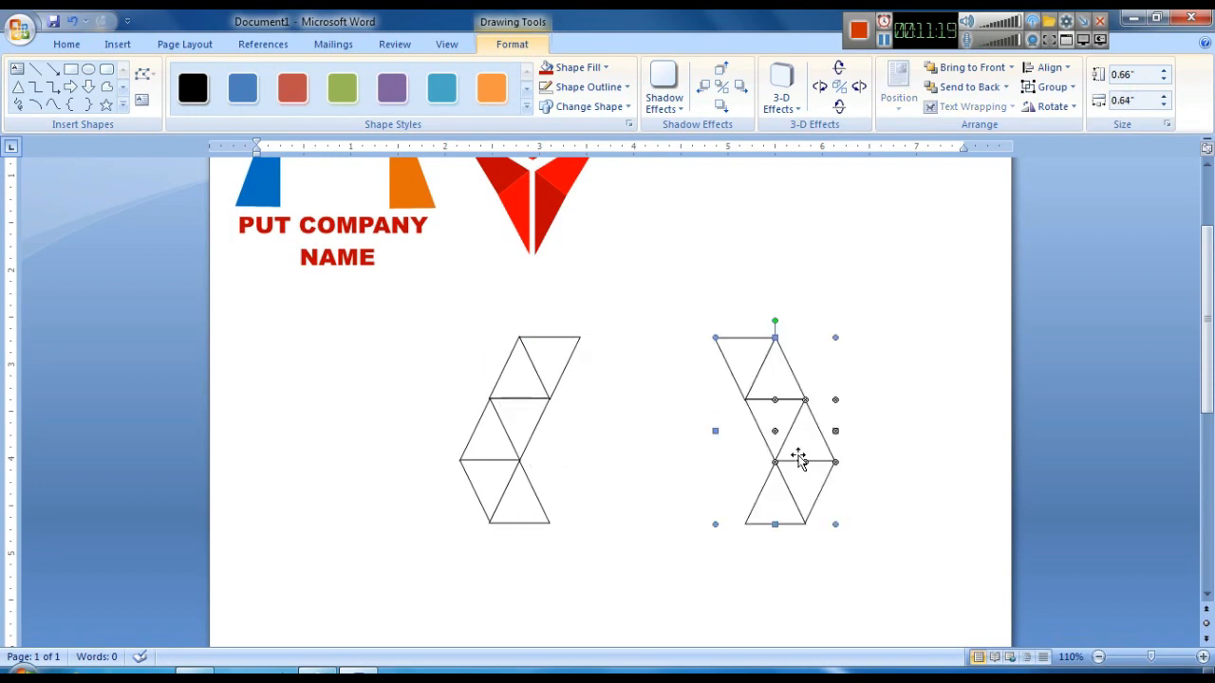
- Ungroup the original triangle strip
{"action": "left_click", "coordinate": [893, 470]}
{"action": "scroll", "coordinate": [859, 479], "scroll_direction": "up", "scroll_amount": 2}
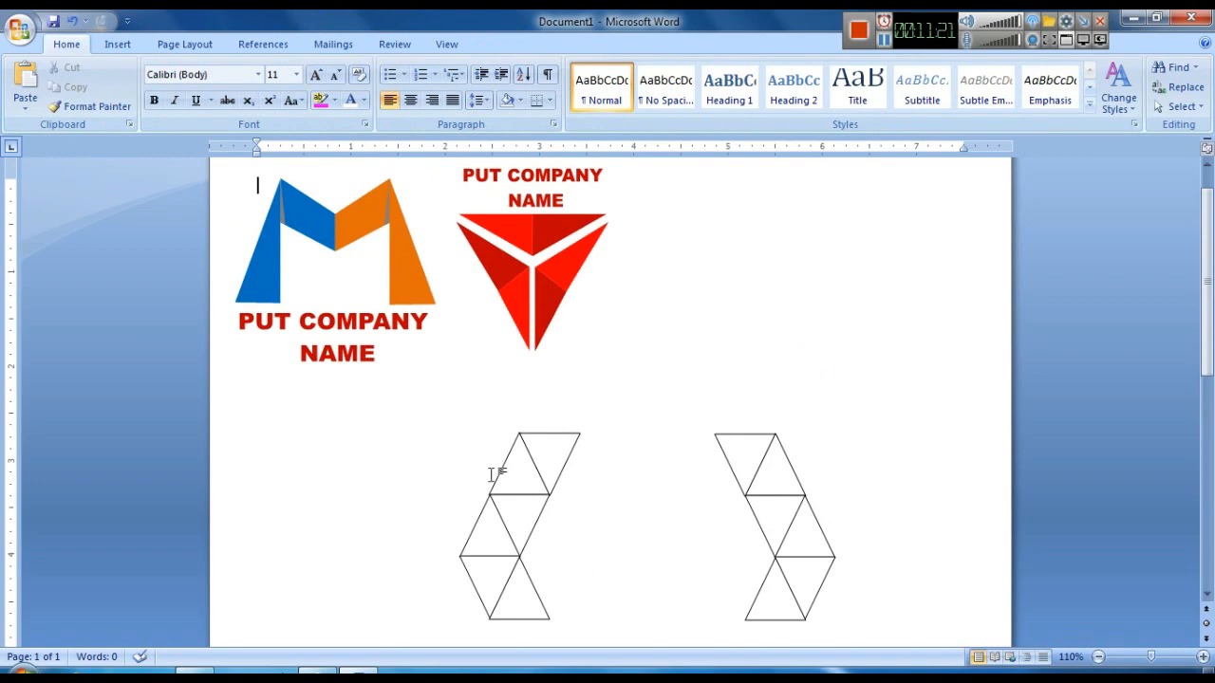
{"action": "right_click", "coordinate": [526, 446]}
{"action": "mouse_move", "coordinate": [593, 519]}
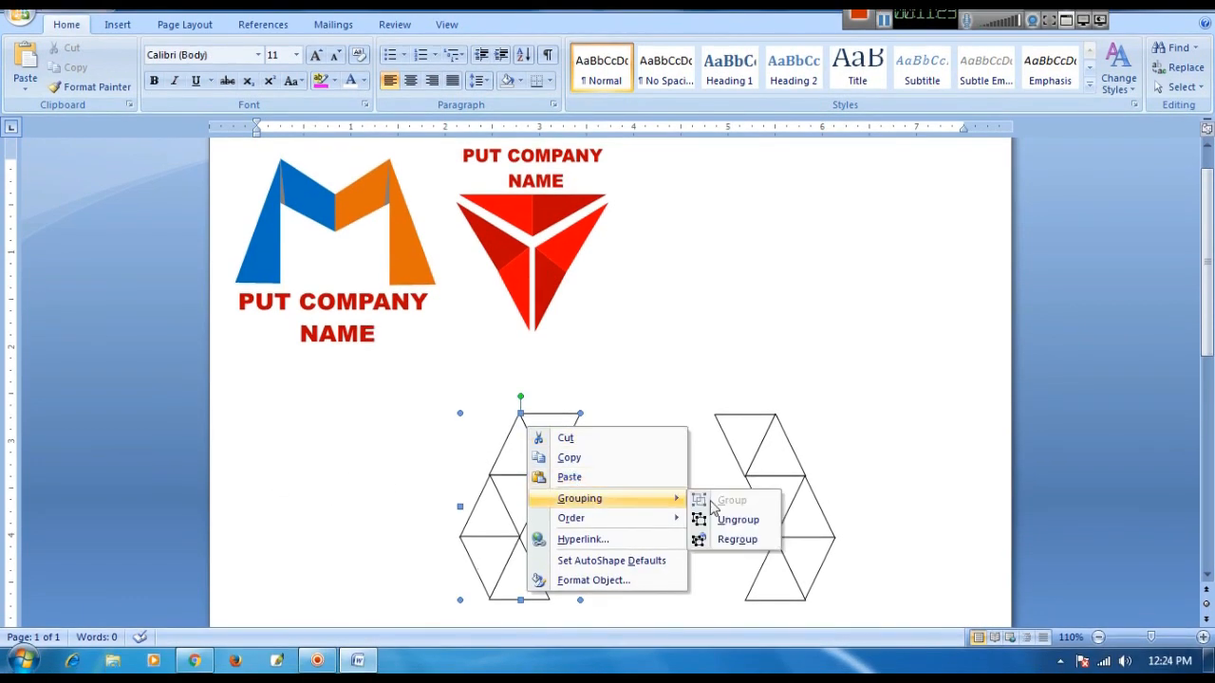
{"action": "left_click", "coordinate": [723, 521]}
- Duplicate the top-right triangle, flip it vertically and place it pointing up beside the strip's top row
{"action": "left_click", "coordinate": [550, 439]}
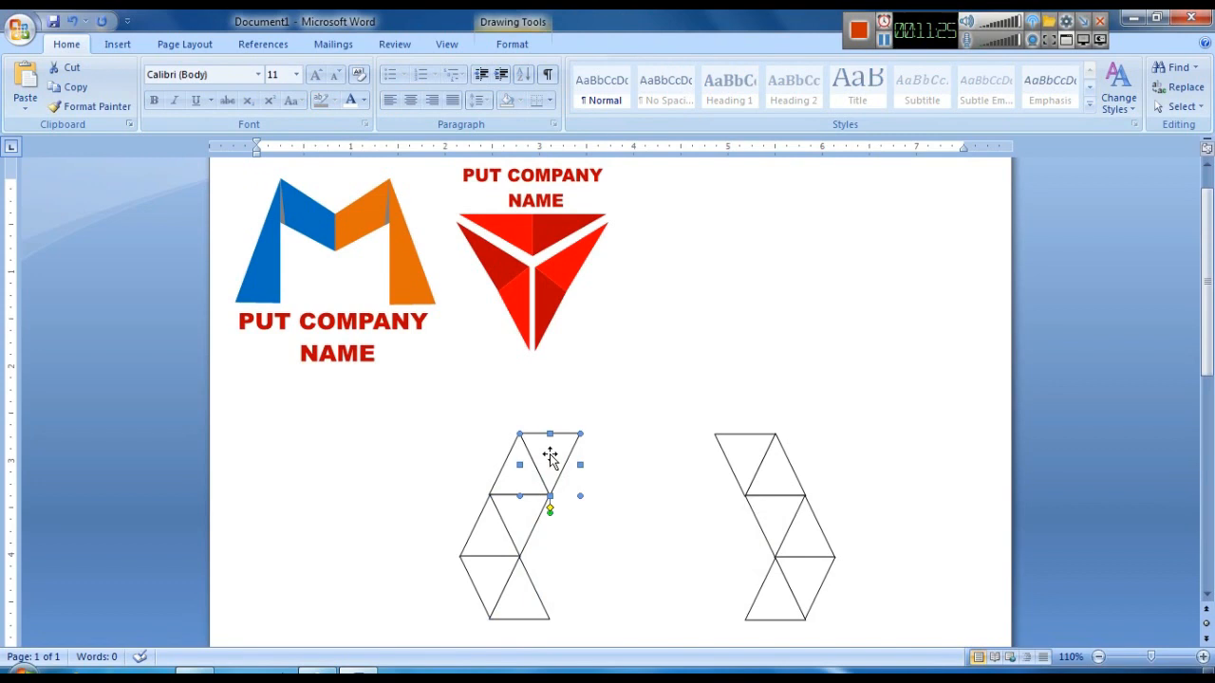
{"action": "key", "text": "ctrl+d"}
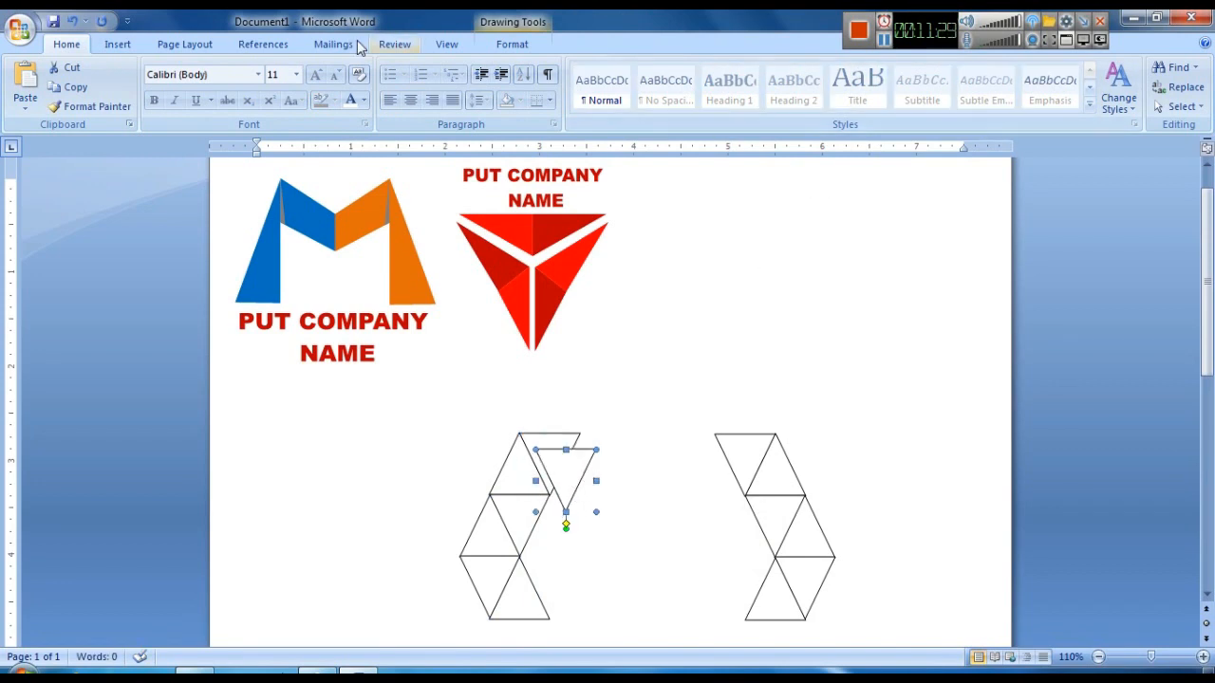
{"action": "left_click", "coordinate": [512, 44]}
{"action": "left_click", "coordinate": [1044, 108]}
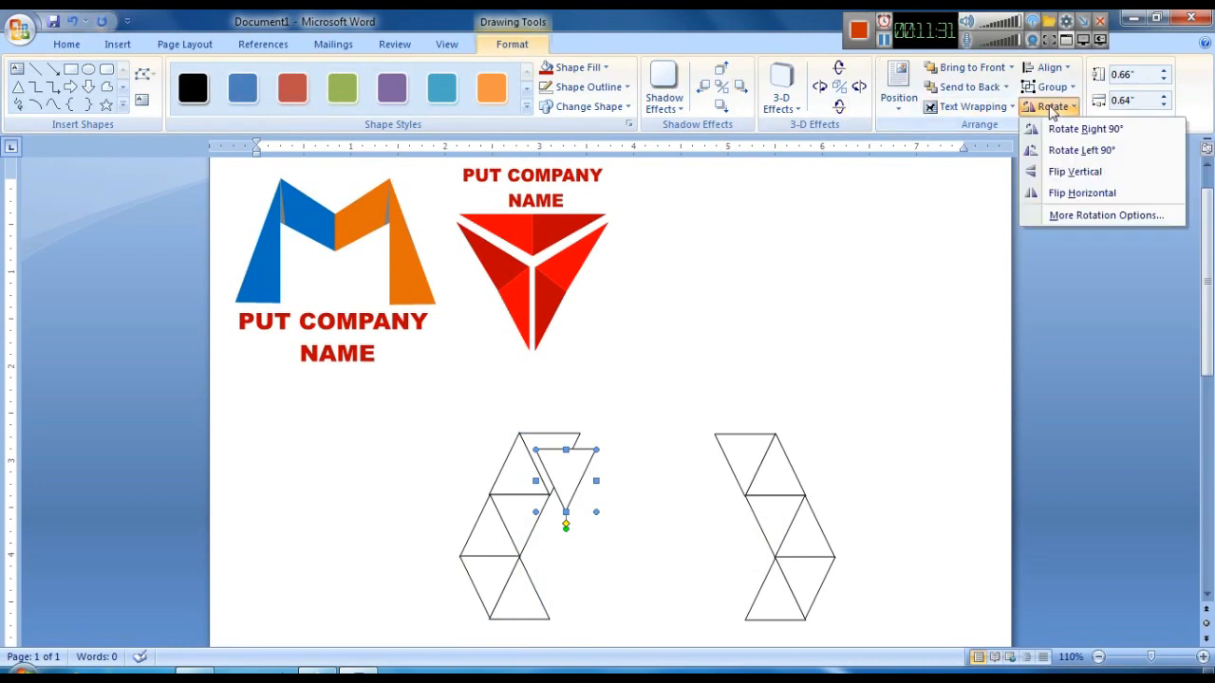
{"action": "left_click", "coordinate": [1073, 171]}
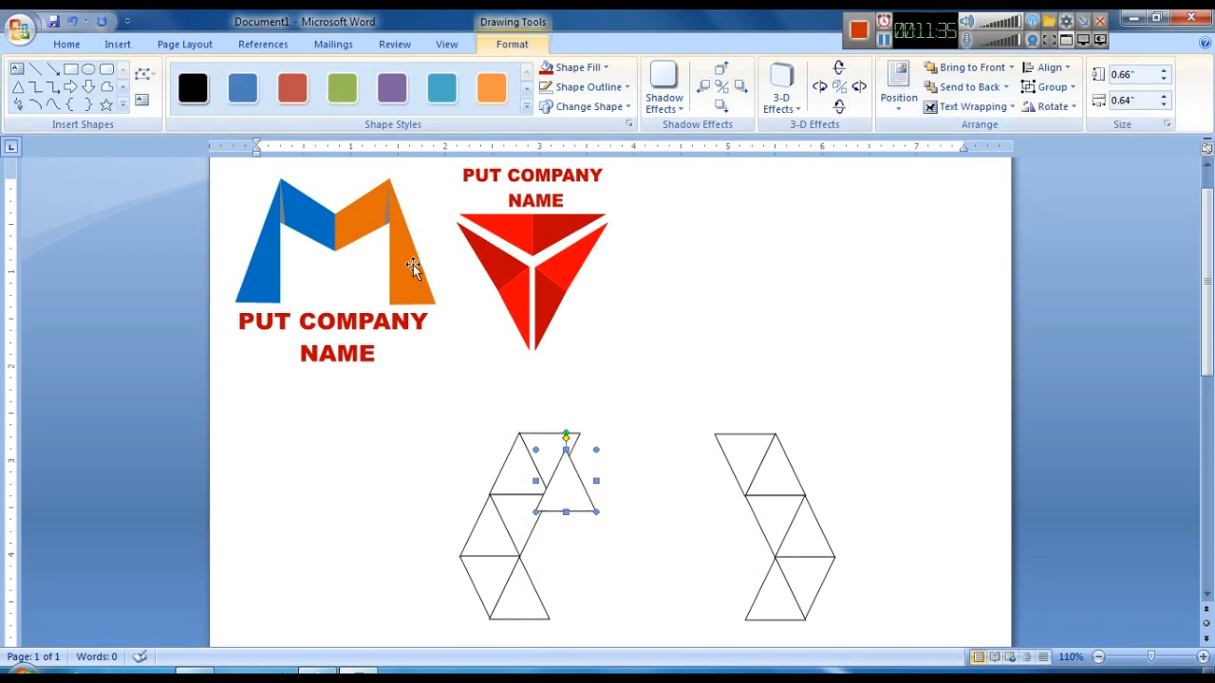
{"action": "mouse_move", "coordinate": [559, 493]}
{"action": "left_mouse_down"}
{"action": "mouse_move", "coordinate": [591, 466]}
{"action": "mouse_move", "coordinate": [572, 475]}
{"action": "left_mouse_up"}
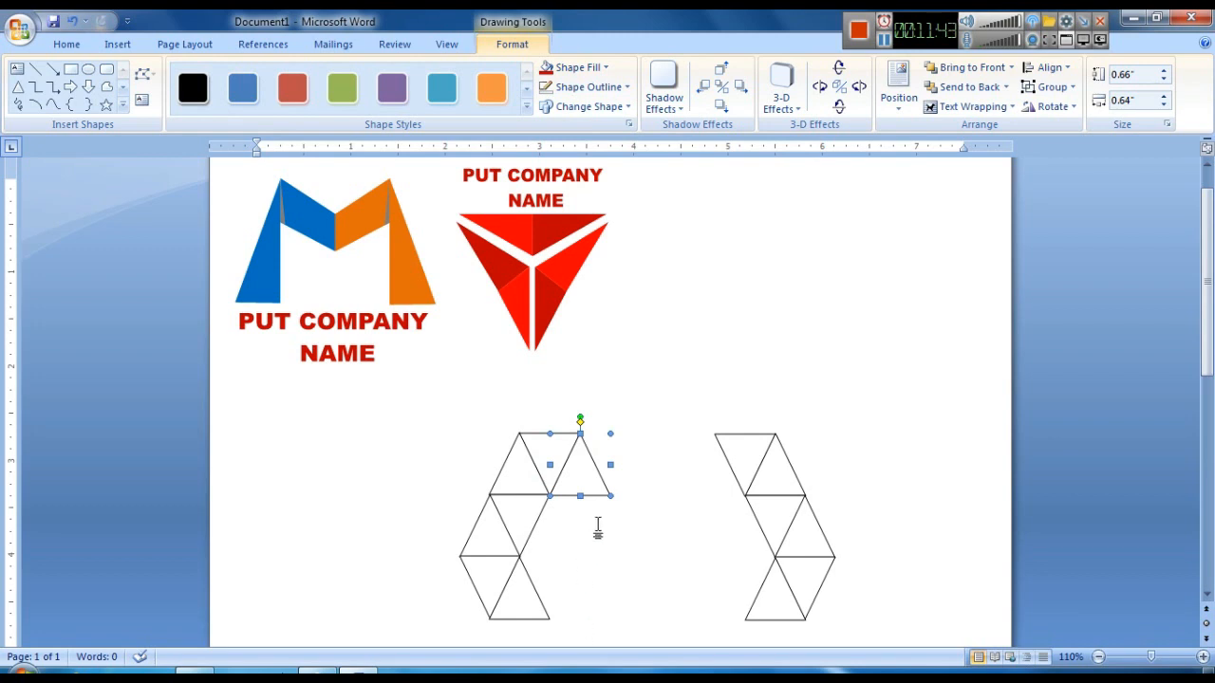
- Copy the new triangle and nudge the copy further right so it extends the top row
{"action": "left_click_drag", "start_coordinate": [597, 500], "coordinate": [590, 508]}
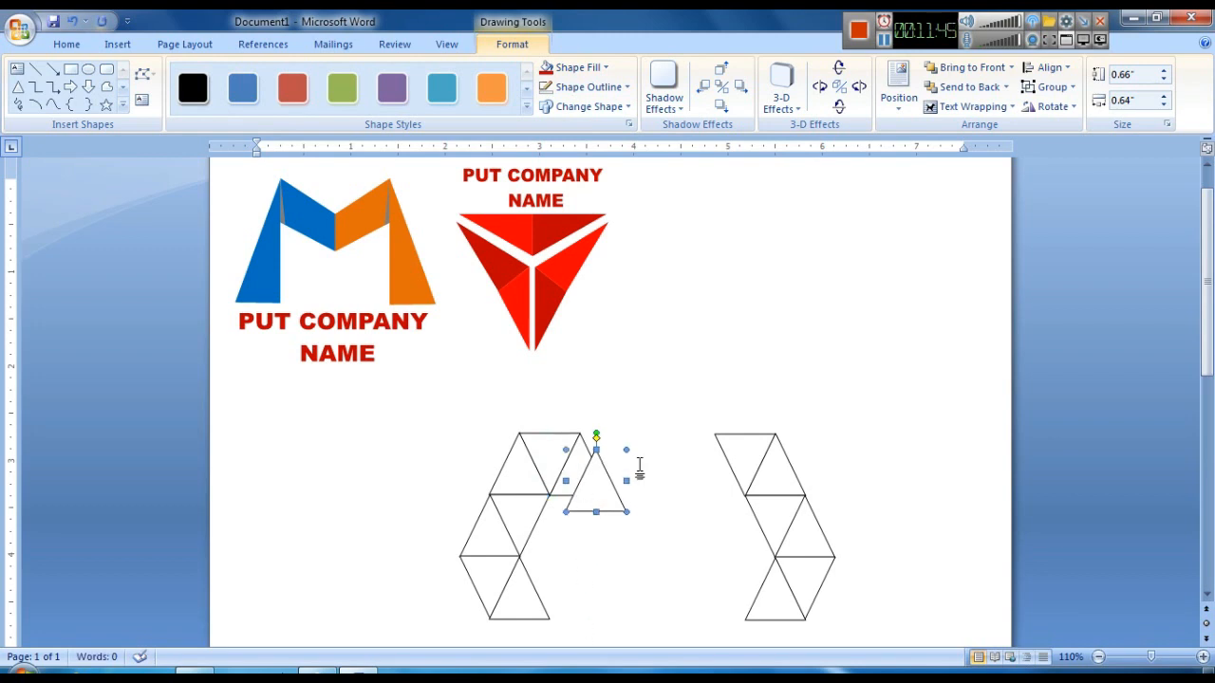
{"action": "left_click_drag", "start_coordinate": [653, 478], "coordinate": [659, 487]}
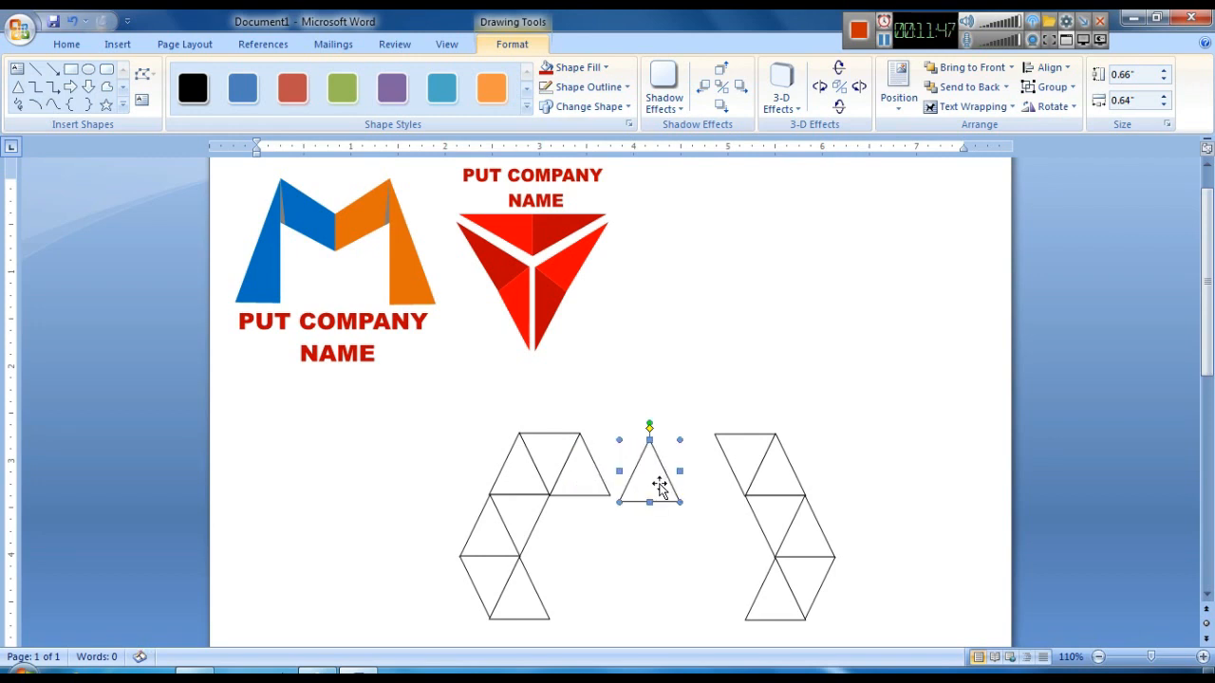
{"action": "key", "text": "ctrl+Up"}
{"action": "key", "text": "ctrl+Up"}
{"action": "key", "text": "ctrl+Up"}
{"action": "key", "text": "ctrl+Up"}
{"action": "key", "text": "ctrl+Up"}
{"action": "key", "text": "ctrl+Up"}
{"action": "key", "text": "ctrl+Left"}
{"action": "key", "text": "ctrl+Left"}
{"action": "key", "text": "ctrl+Left"}
{"action": "key", "text": "ctrl+Left"}
{"action": "key", "text": "ctrl+Left"}
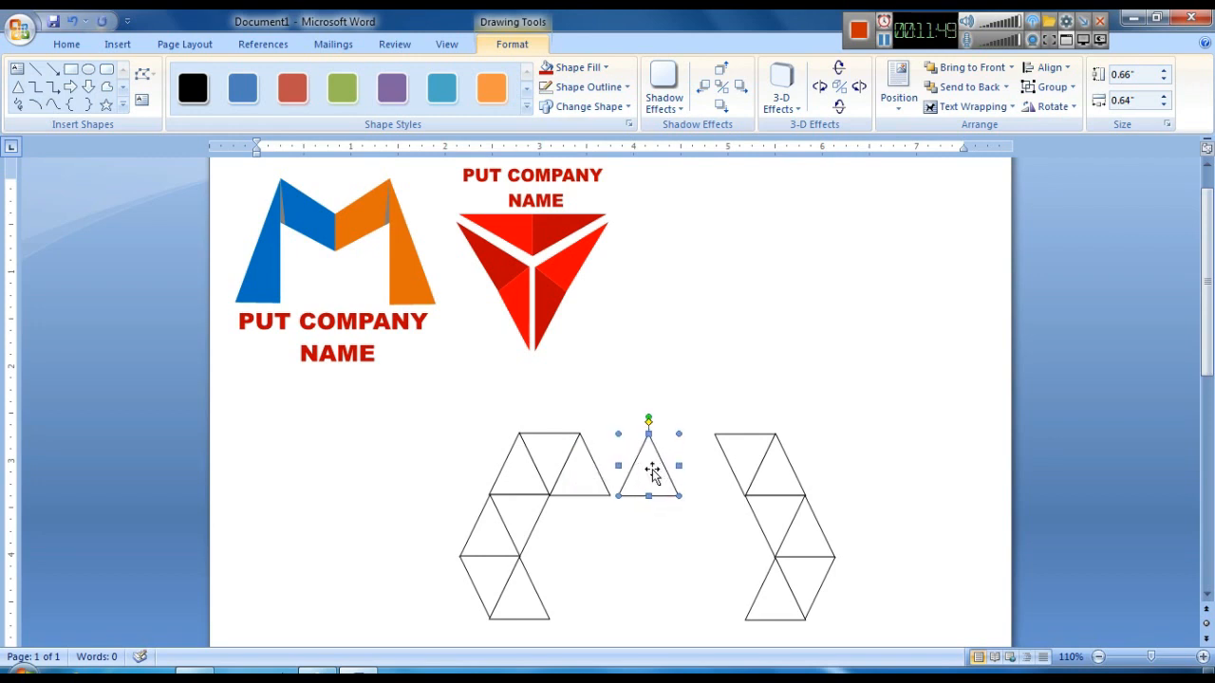
{"action": "key", "text": "ctrl+Left"}
{"action": "key", "text": "ctrl+Left"}
{"action": "key", "text": "ctrl+Left"}
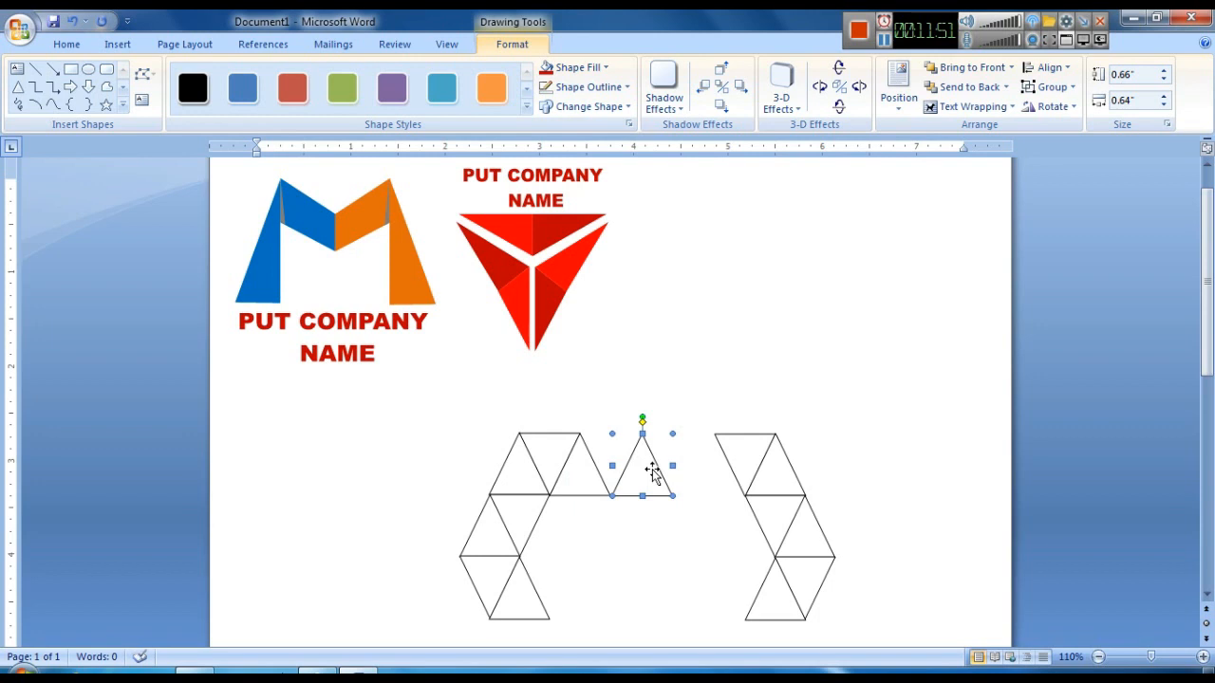
- Move the upright triangle at the end of the top row down, flip it vertically and place it beneath the row
{"action": "left_click", "coordinate": [608, 577]}
{"action": "scroll", "coordinate": [658, 453], "scroll_direction": "down", "scroll_amount": 1}
{"action": "left_click", "coordinate": [645, 434]}
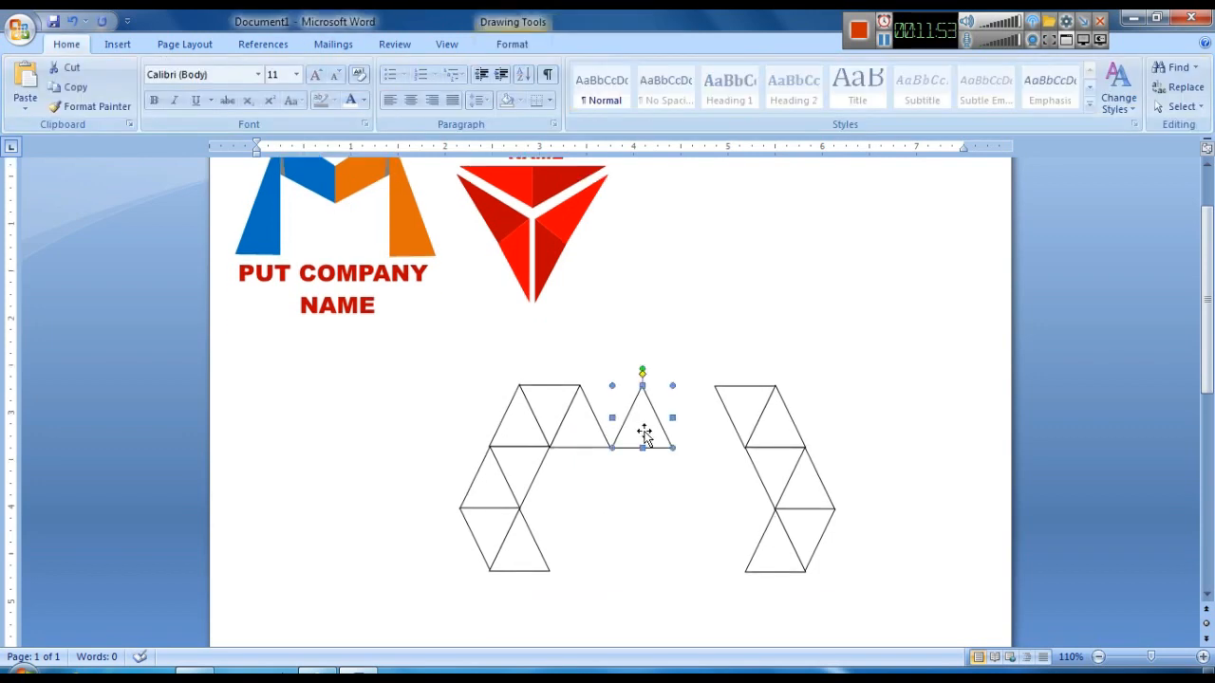
{"action": "left_click", "coordinate": [912, 420]}
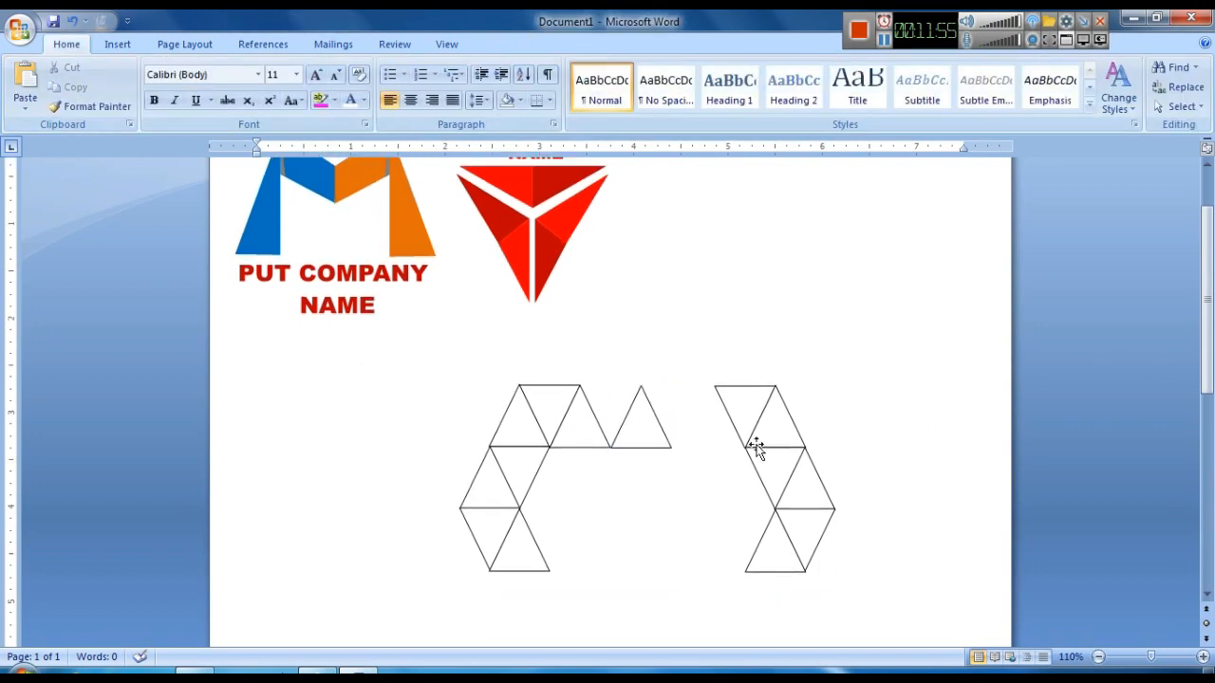
{"action": "left_click", "coordinate": [587, 434]}
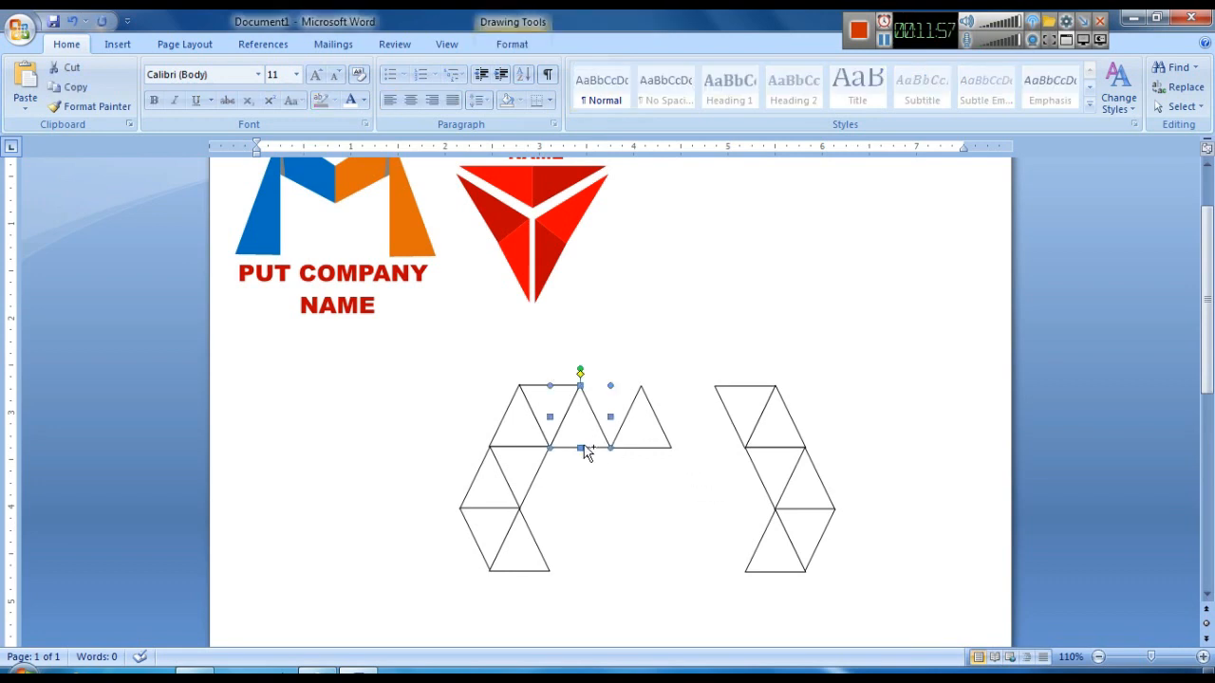
{"action": "left_click_drag", "start_coordinate": [587, 454], "coordinate": [603, 470]}
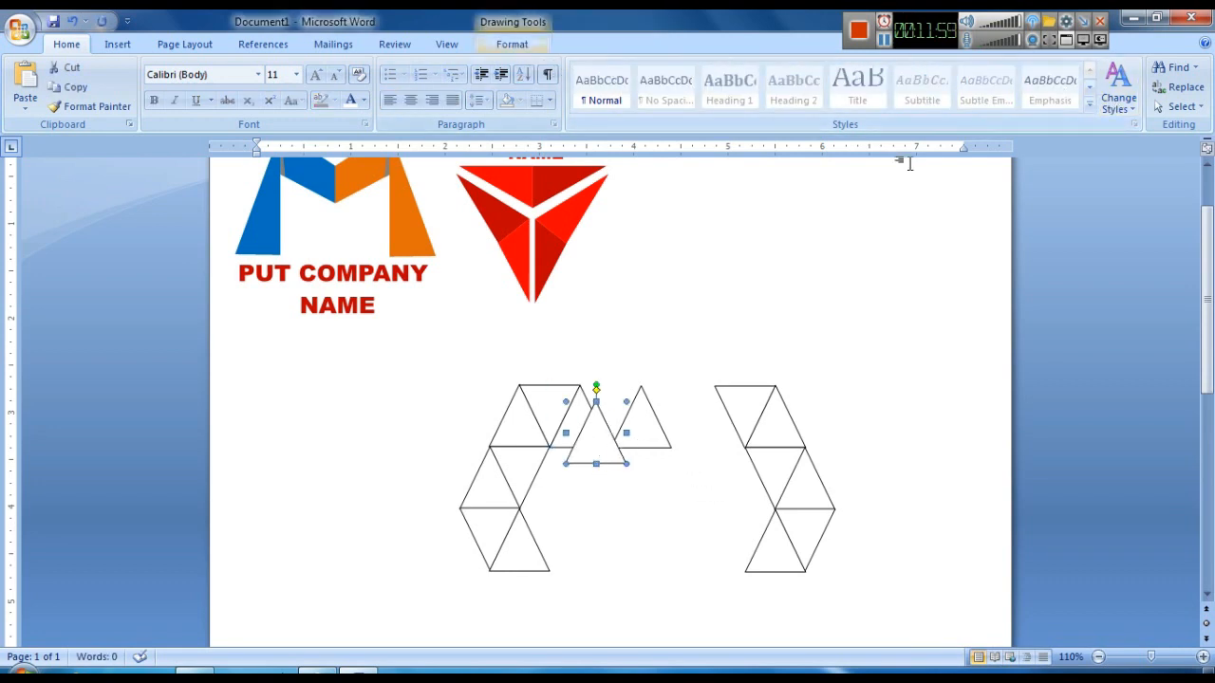
{"action": "left_click", "coordinate": [1027, 110]}
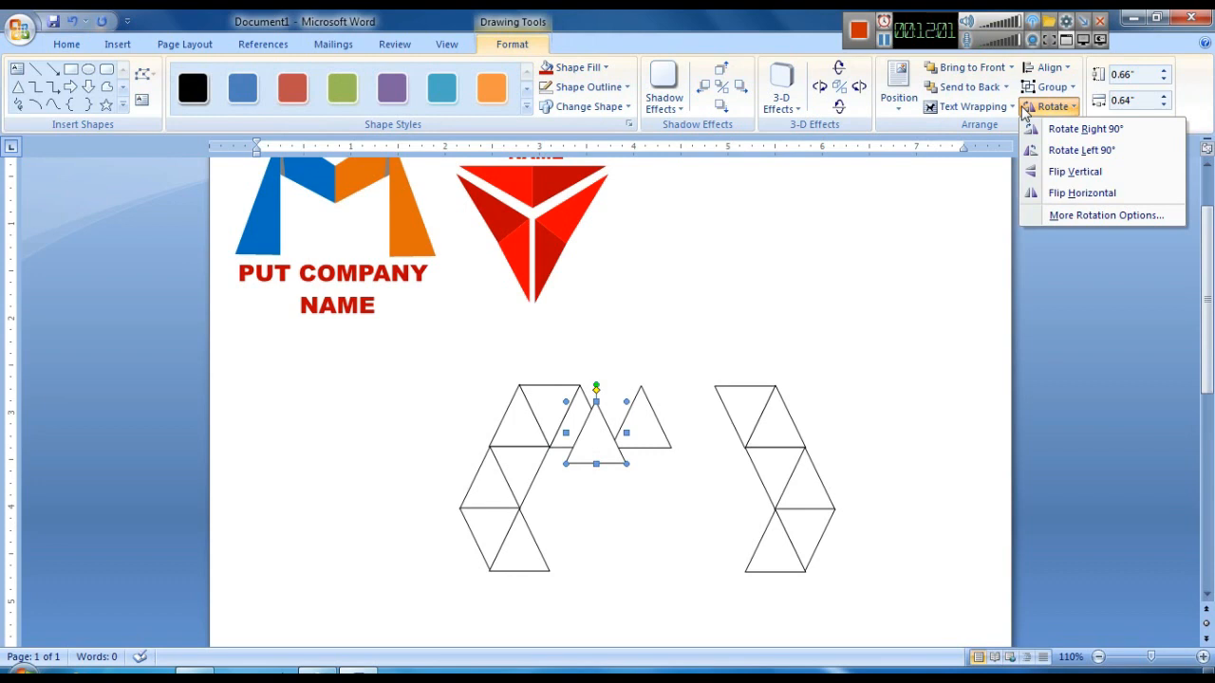
{"action": "left_click", "coordinate": [1092, 174]}
{"action": "left_click_drag", "start_coordinate": [595, 447], "coordinate": [581, 466]}
- Nudge the inverted triangle upward so its top edge sits against the top row
{"action": "scroll", "coordinate": [695, 525], "scroll_direction": "up", "scroll_amount": 1}
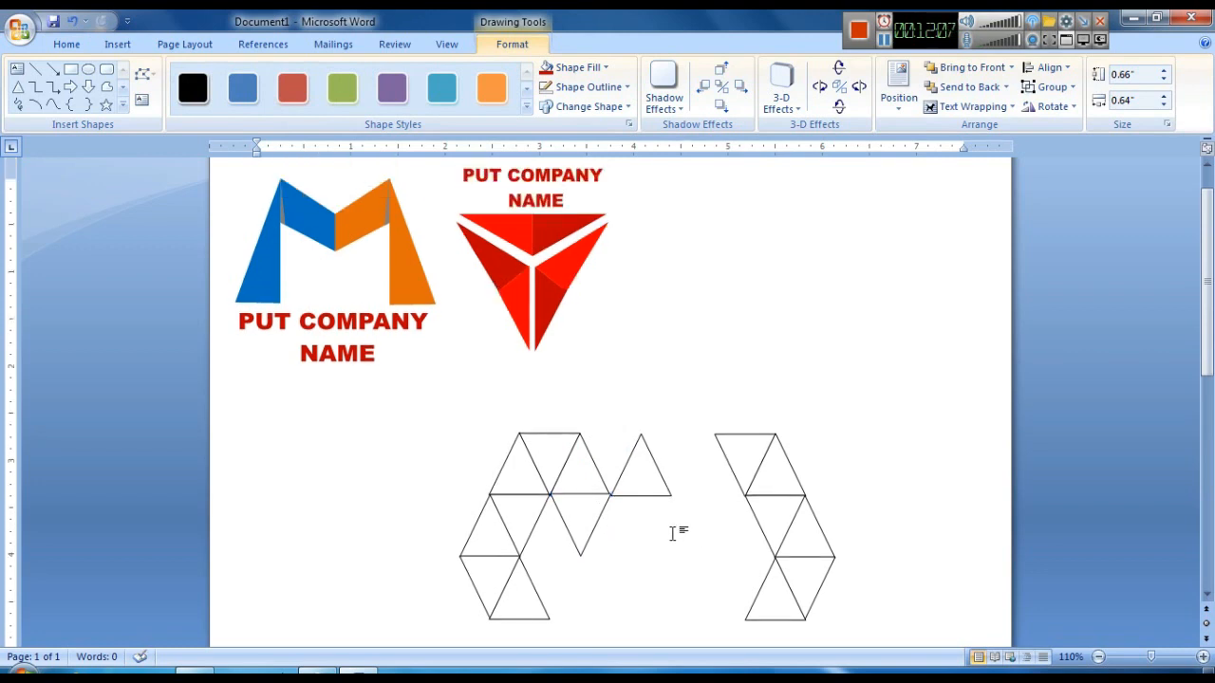
{"action": "left_click", "coordinate": [661, 531]}
{"action": "left_click", "coordinate": [604, 525]}
{"action": "left_click_drag", "start_coordinate": [603, 525], "coordinate": [602, 525]}
{"action": "left_click", "coordinate": [683, 394]}
{"action": "left_click", "coordinate": [579, 526]}
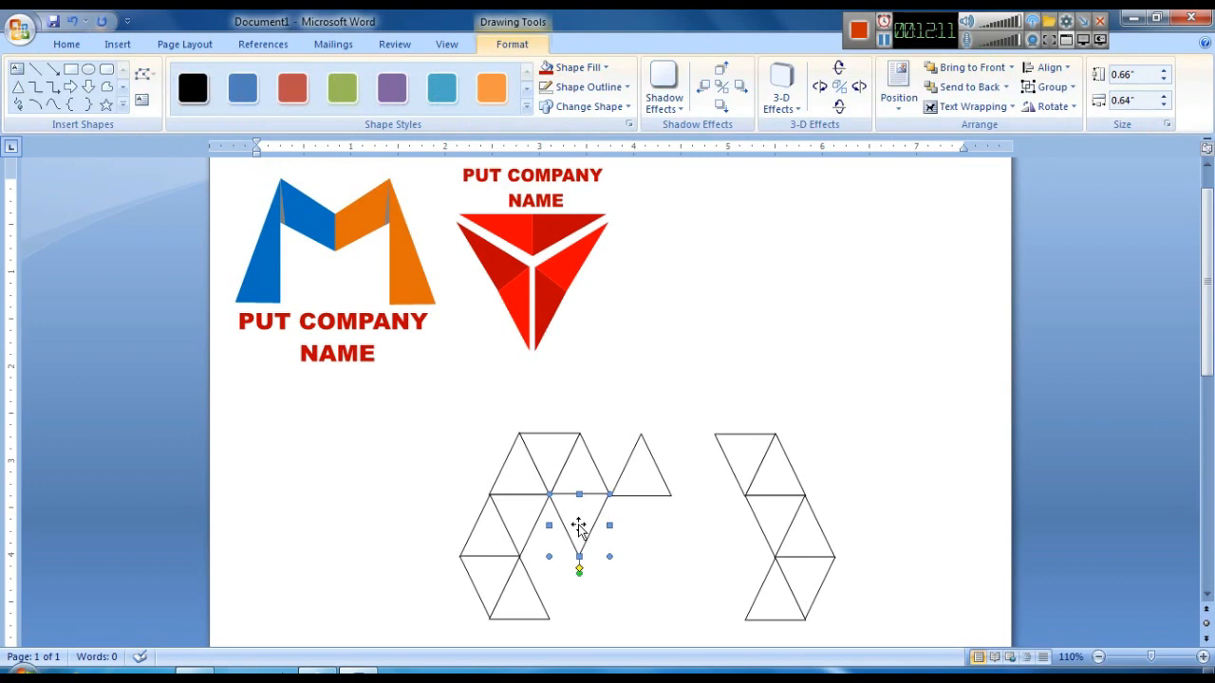
{"action": "key", "text": "ctrl+Up"}
{"action": "left_click", "coordinate": [613, 548]}
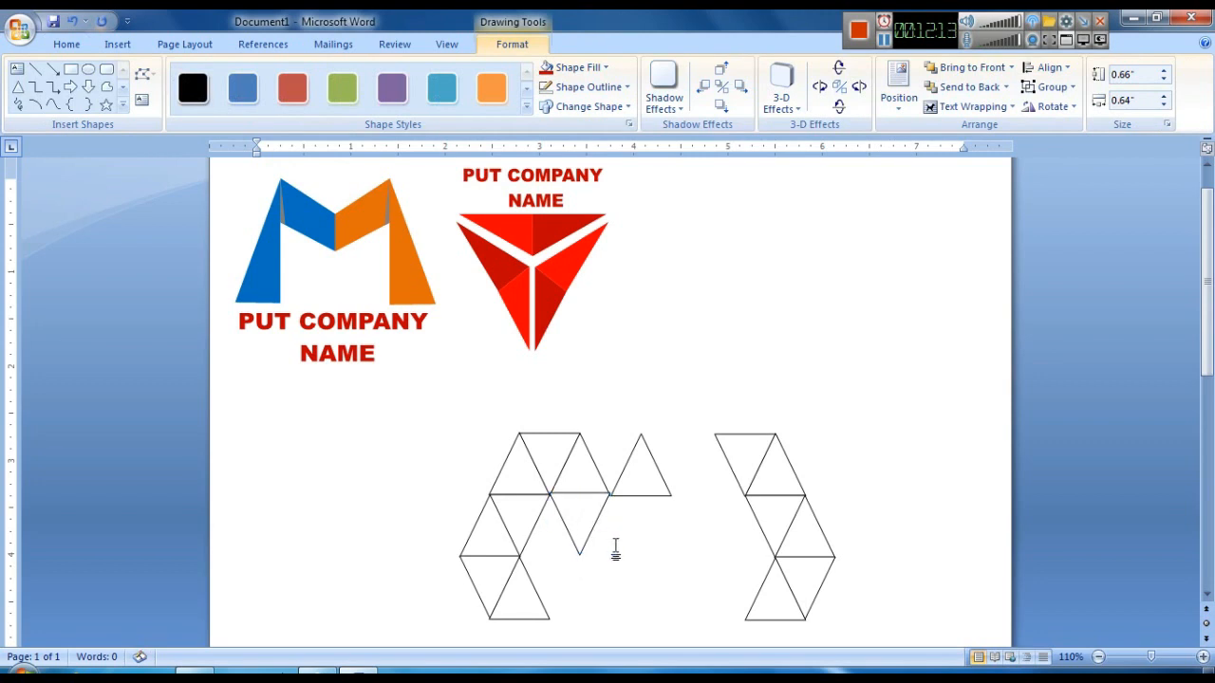
{"action": "left_click", "coordinate": [592, 520]}
{"action": "left_click", "coordinate": [621, 559]}
{"action": "left_click", "coordinate": [588, 532]}
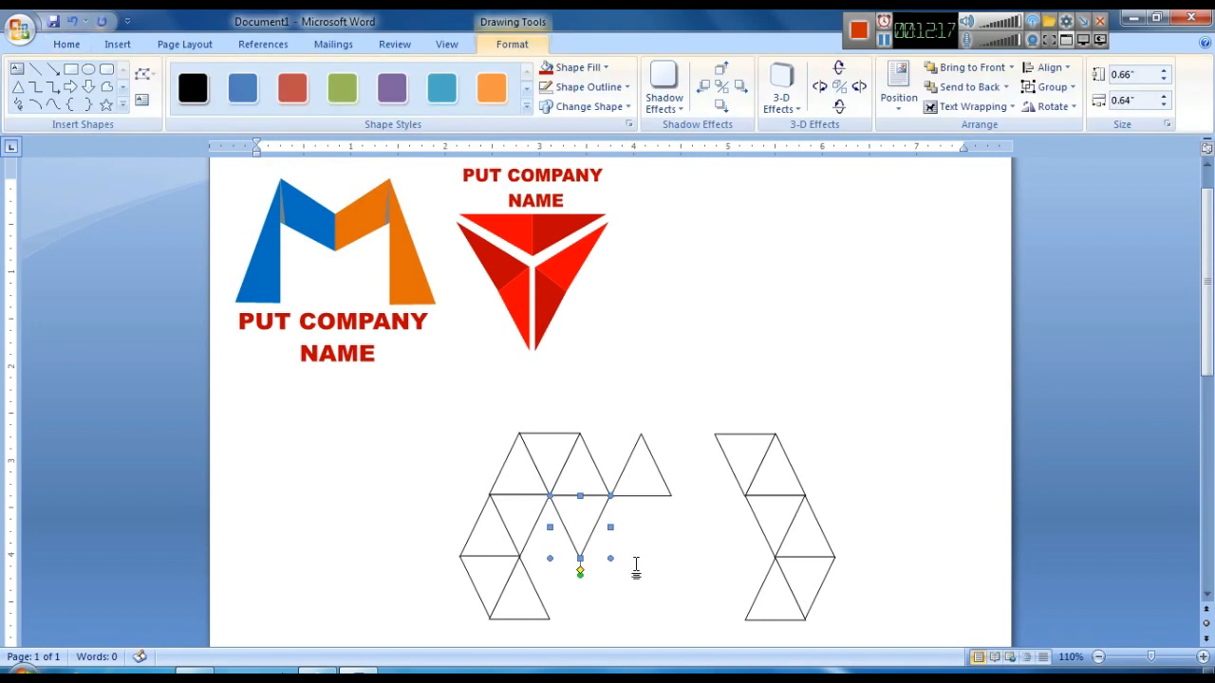
{"action": "key", "text": "ctrl+Up"}
{"action": "left_click", "coordinate": [639, 567]}
{"action": "left_click", "coordinate": [581, 528]}
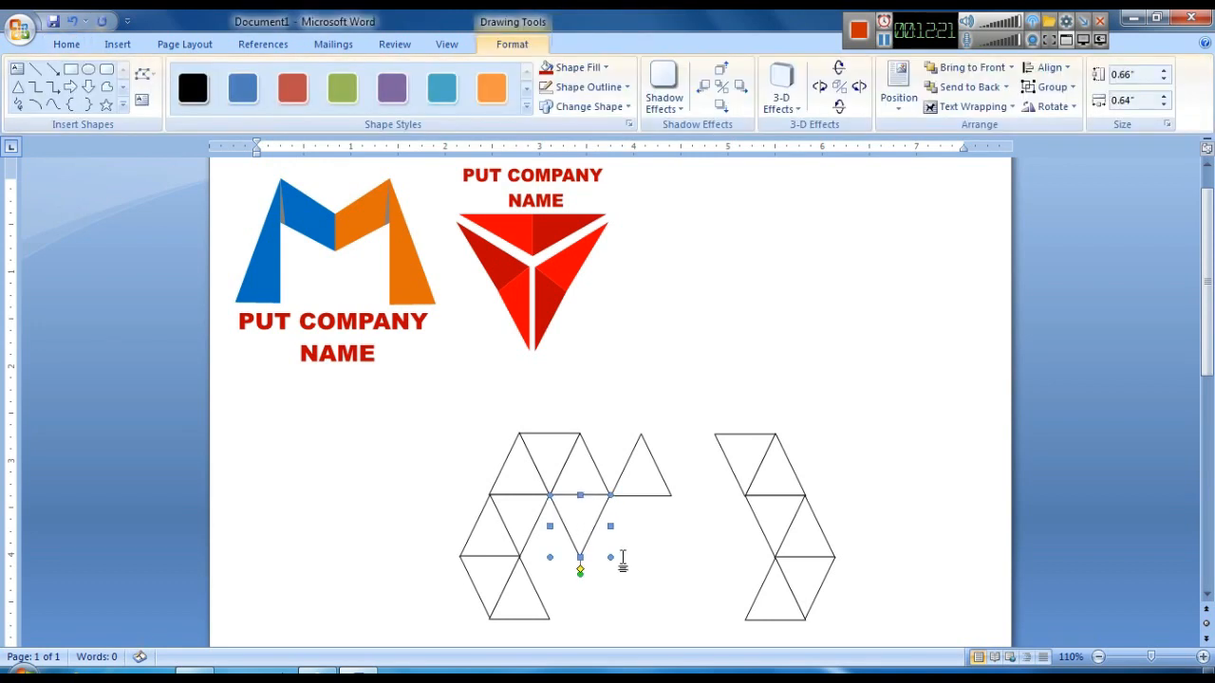
{"action": "left_click", "coordinate": [620, 560]}
{"action": "left_click", "coordinate": [582, 534]}
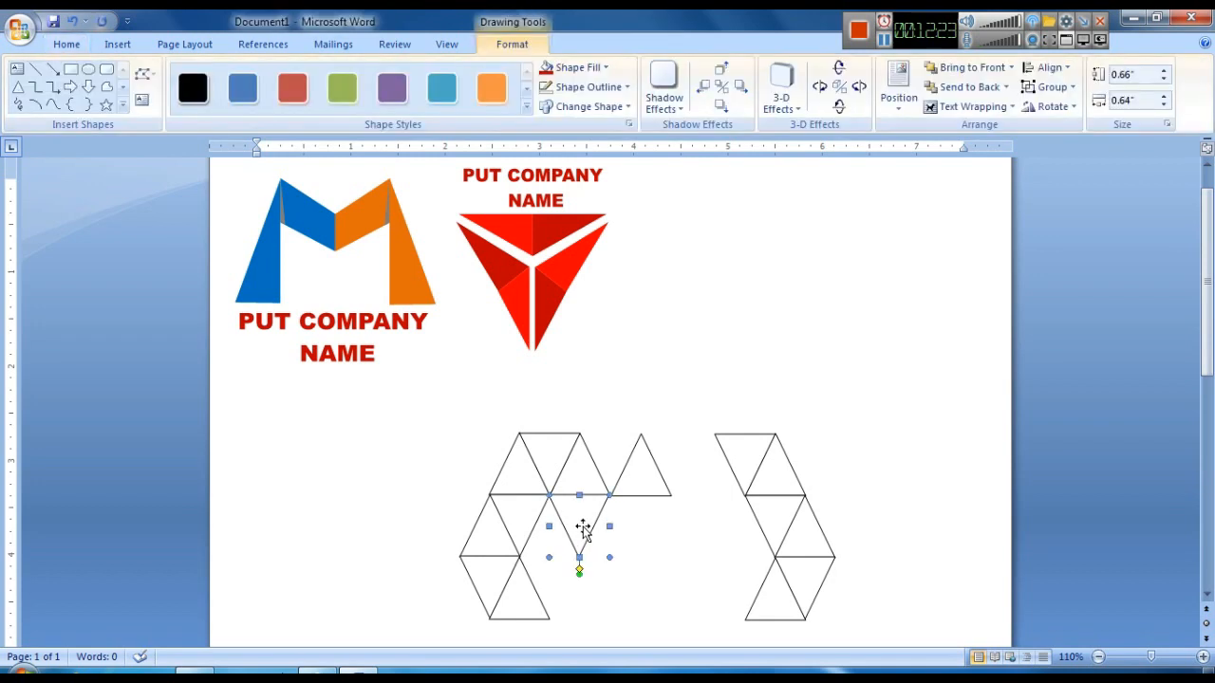
{"action": "left_click", "coordinate": [635, 554]}
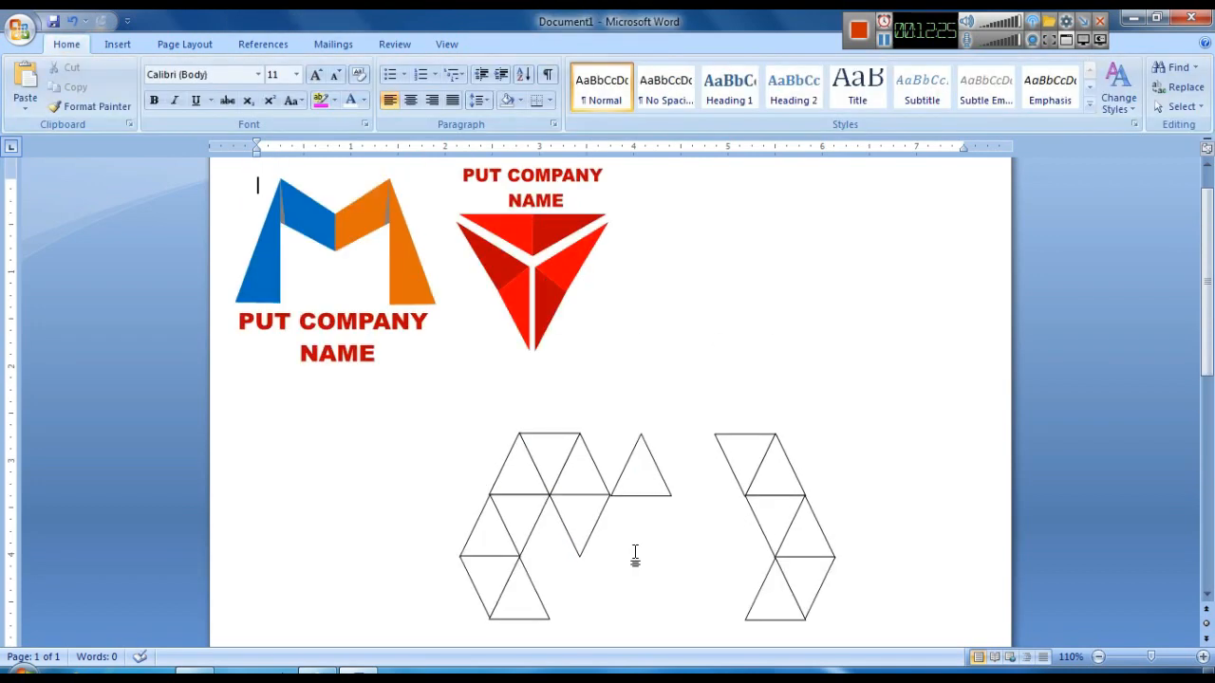
- Duplicate an upright top-row triangle and place the copy beneath the row beside the inverted triangle
{"action": "scroll", "coordinate": [638, 564], "scroll_direction": "down", "scroll_amount": 2}
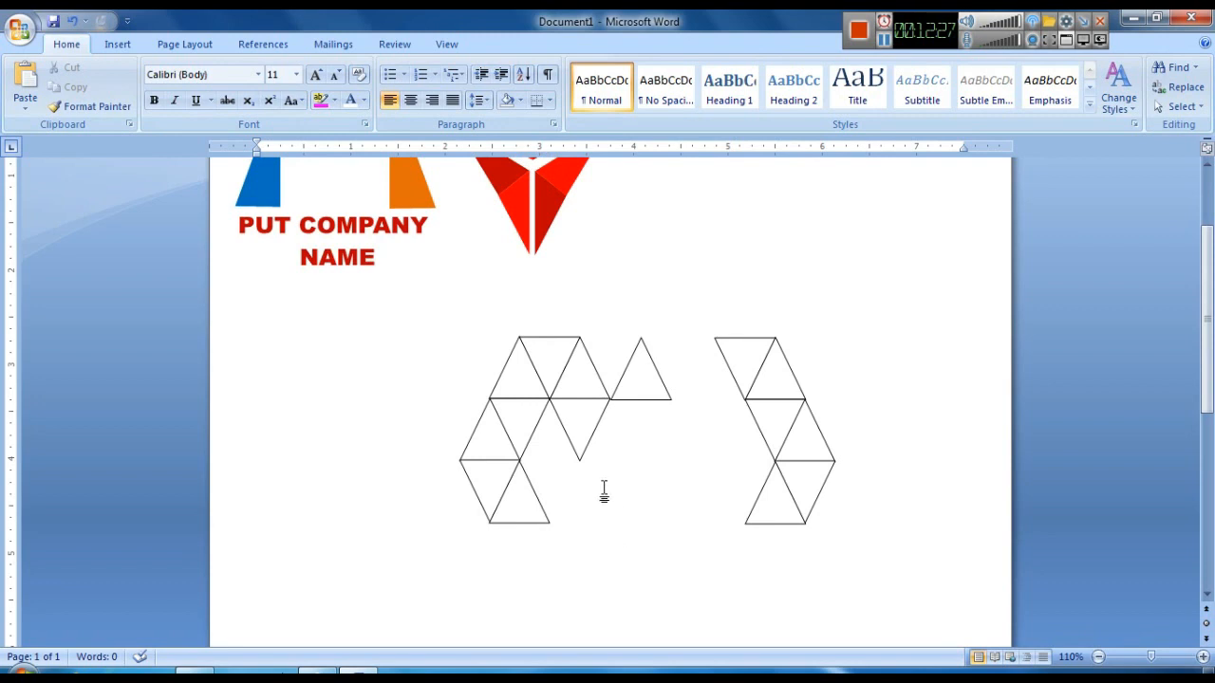
{"action": "left_click", "coordinate": [583, 386]}
{"action": "key", "text": "ctrl+d"}
{"action": "left_click_drag", "start_coordinate": [617, 407], "coordinate": [626, 435]}
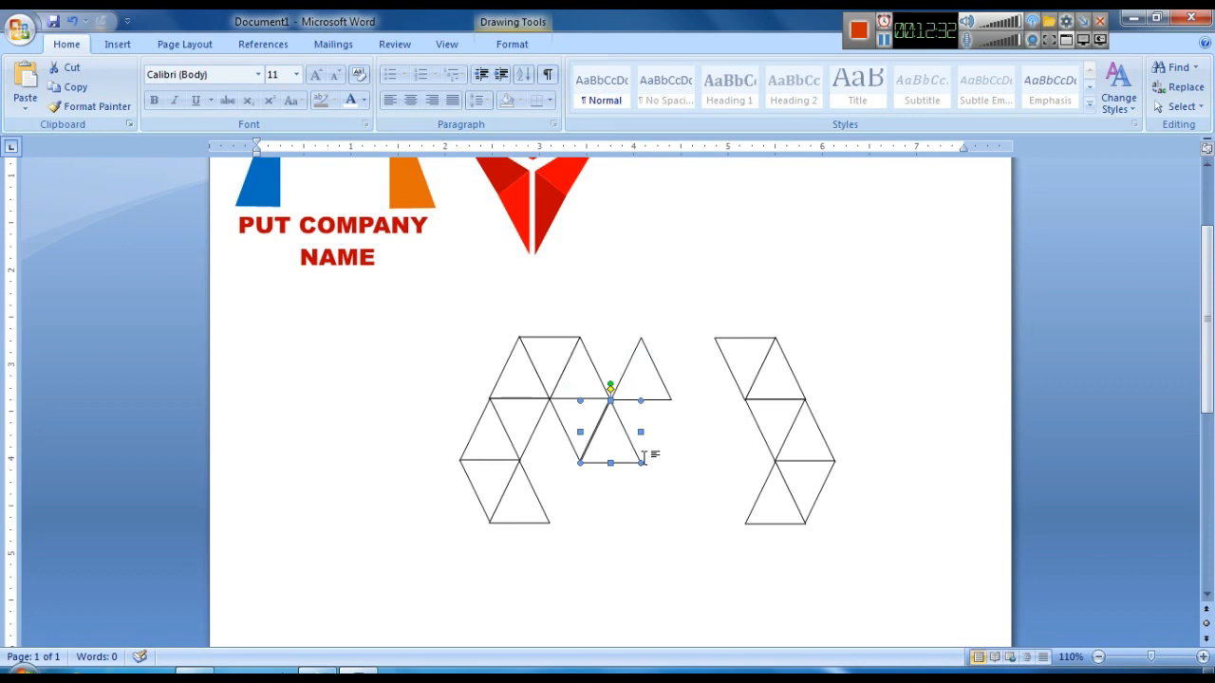
{"action": "left_click", "coordinate": [702, 496]}
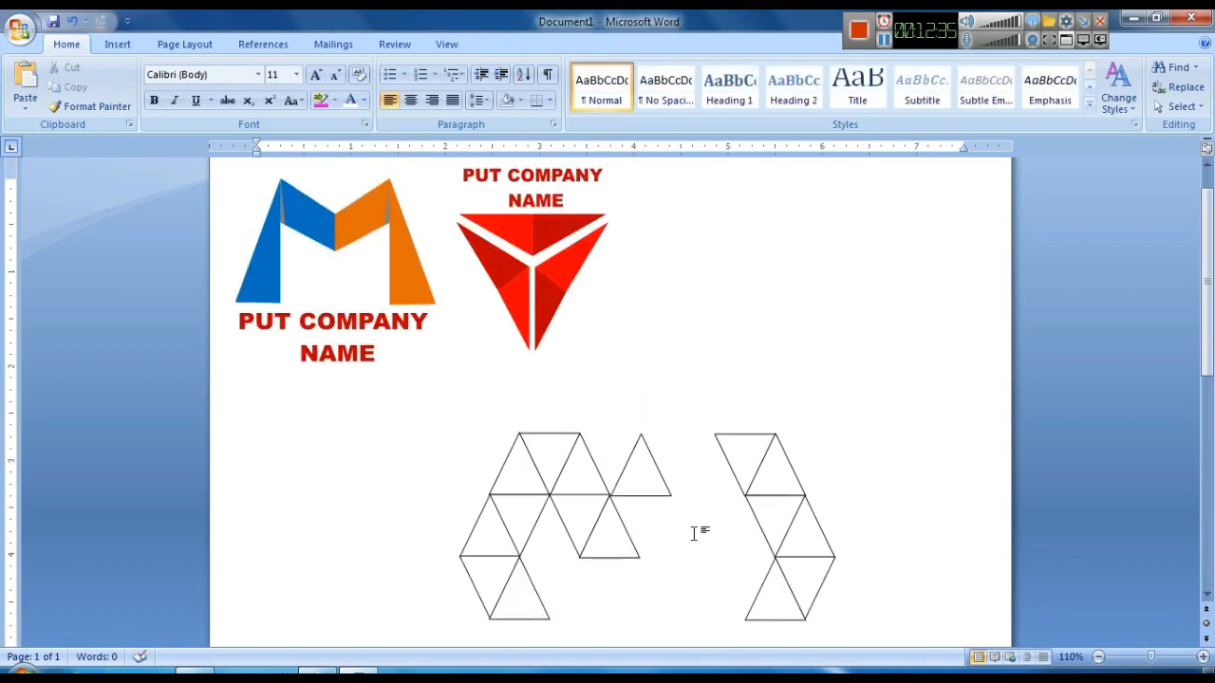
- Duplicate the rightmost upright triangle, flip the copy vertically and fit it beneath to complete the lower row
{"action": "scroll", "coordinate": [694, 533], "scroll_direction": "down", "scroll_amount": 1}
{"action": "left_click", "coordinate": [631, 436]}
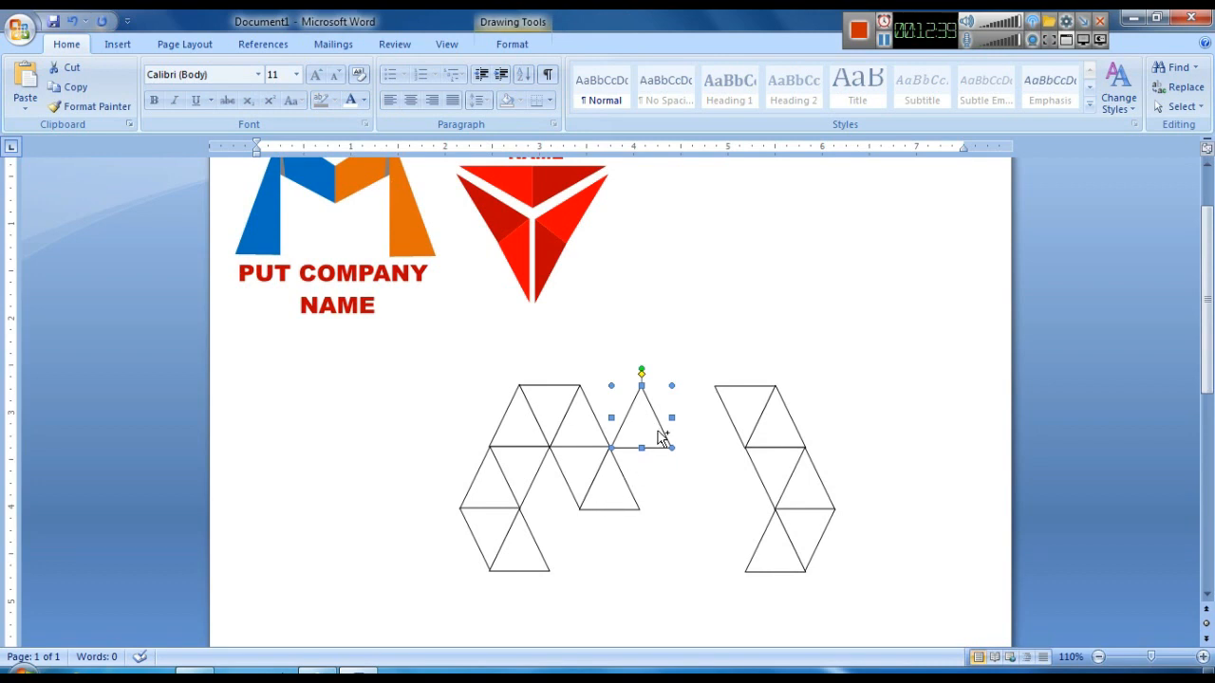
{"action": "key", "text": "ctrl+d"}
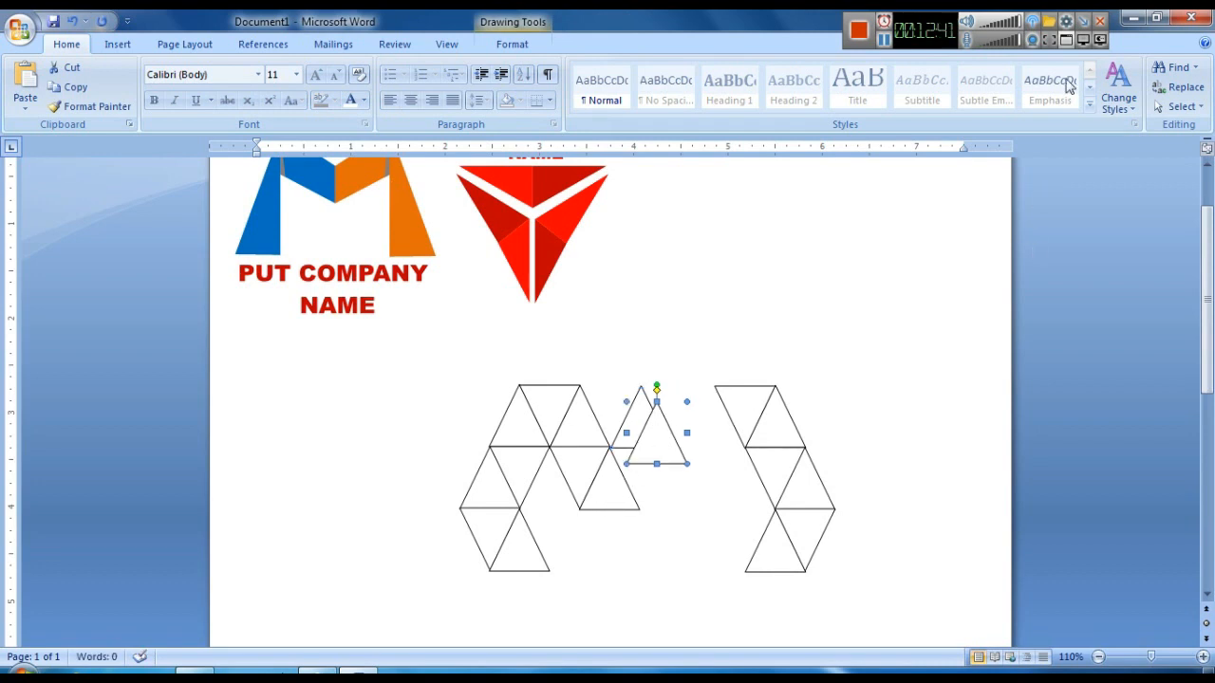
{"action": "left_click", "coordinate": [511, 43]}
{"action": "left_click", "coordinate": [1051, 106]}
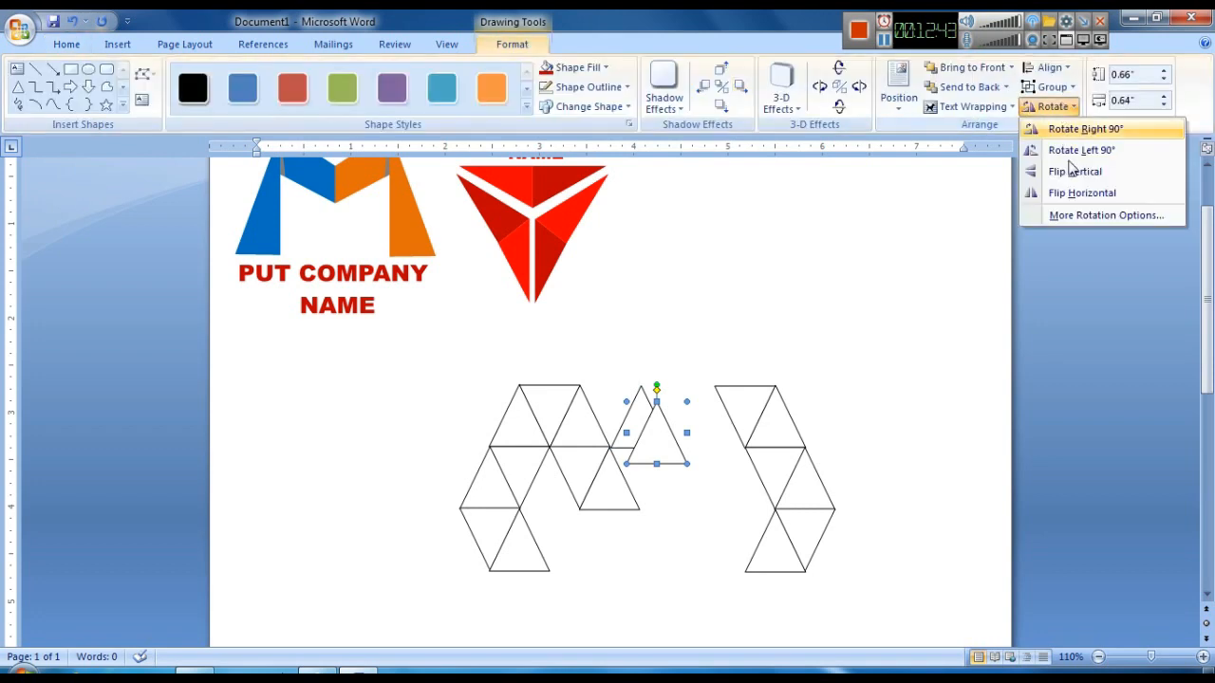
{"action": "left_click", "coordinate": [1071, 171]}
{"action": "left_click_drag", "start_coordinate": [662, 429], "coordinate": [654, 474]}
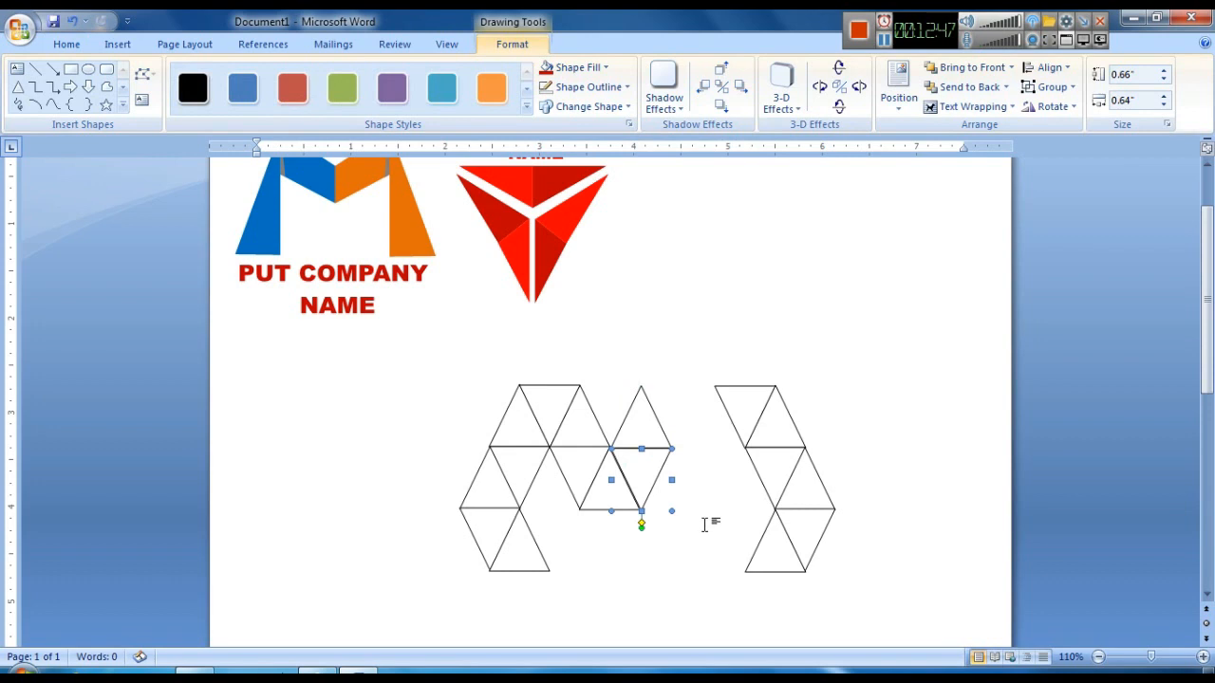
{"action": "left_click", "coordinate": [705, 521]}
{"action": "left_click", "coordinate": [659, 465]}
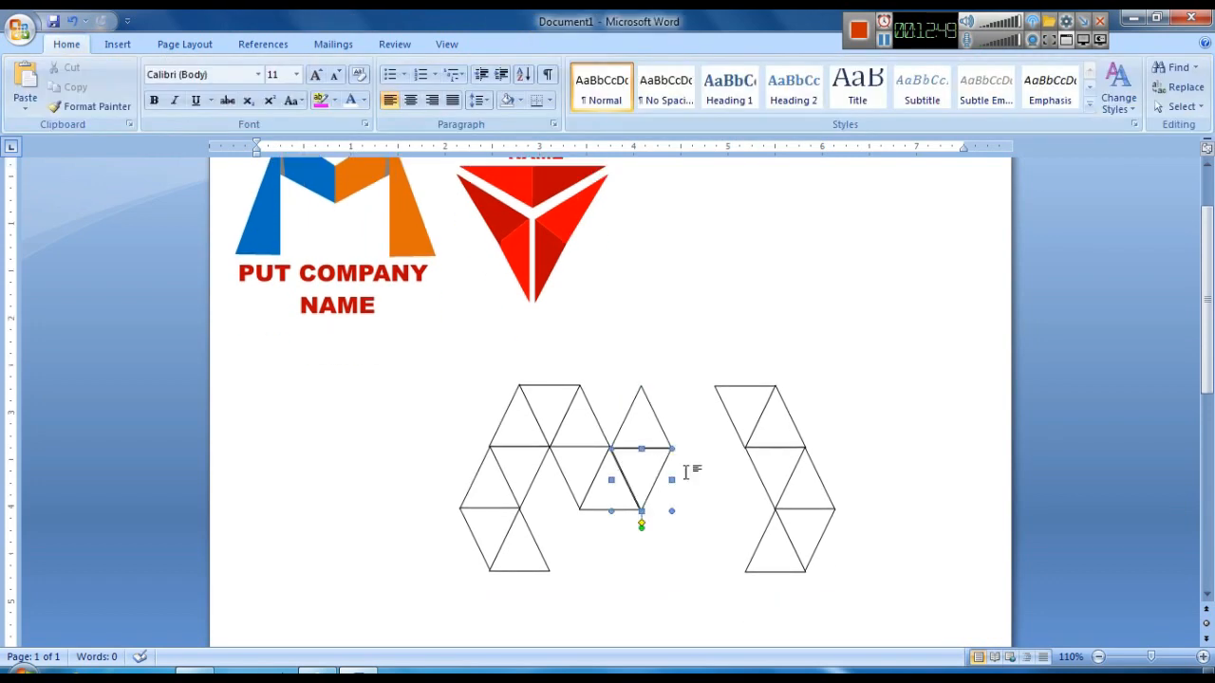
{"action": "left_click", "coordinate": [710, 523]}
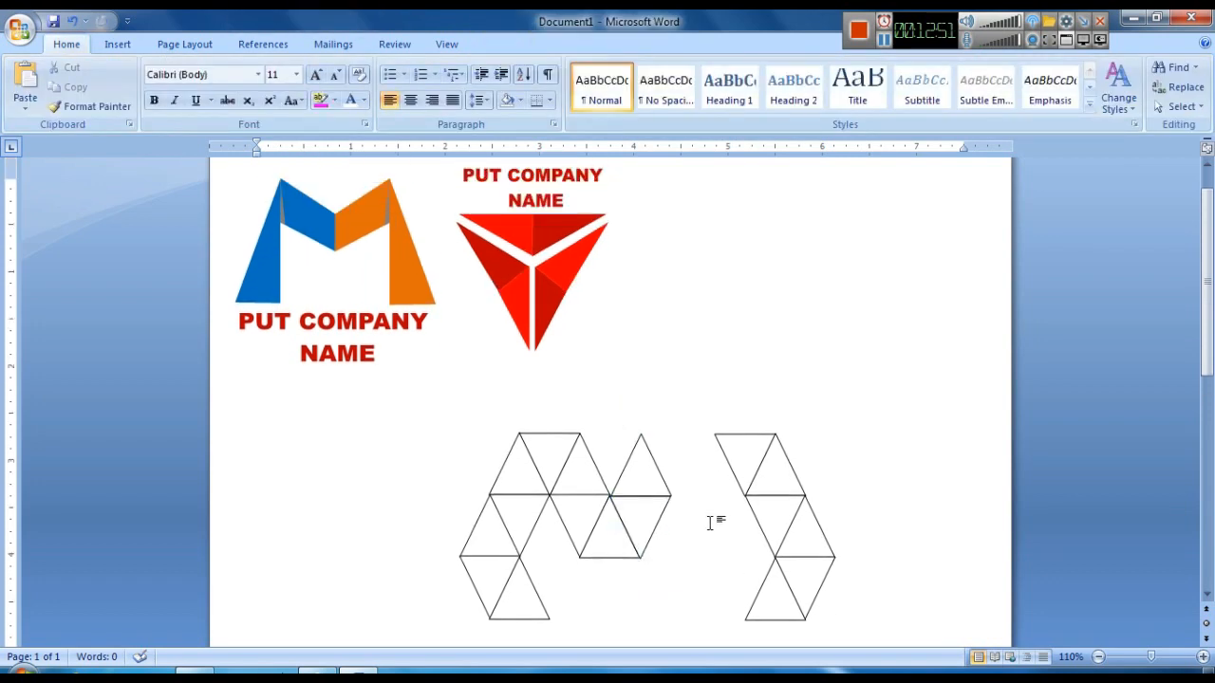
{"action": "left_click", "coordinate": [651, 496]}
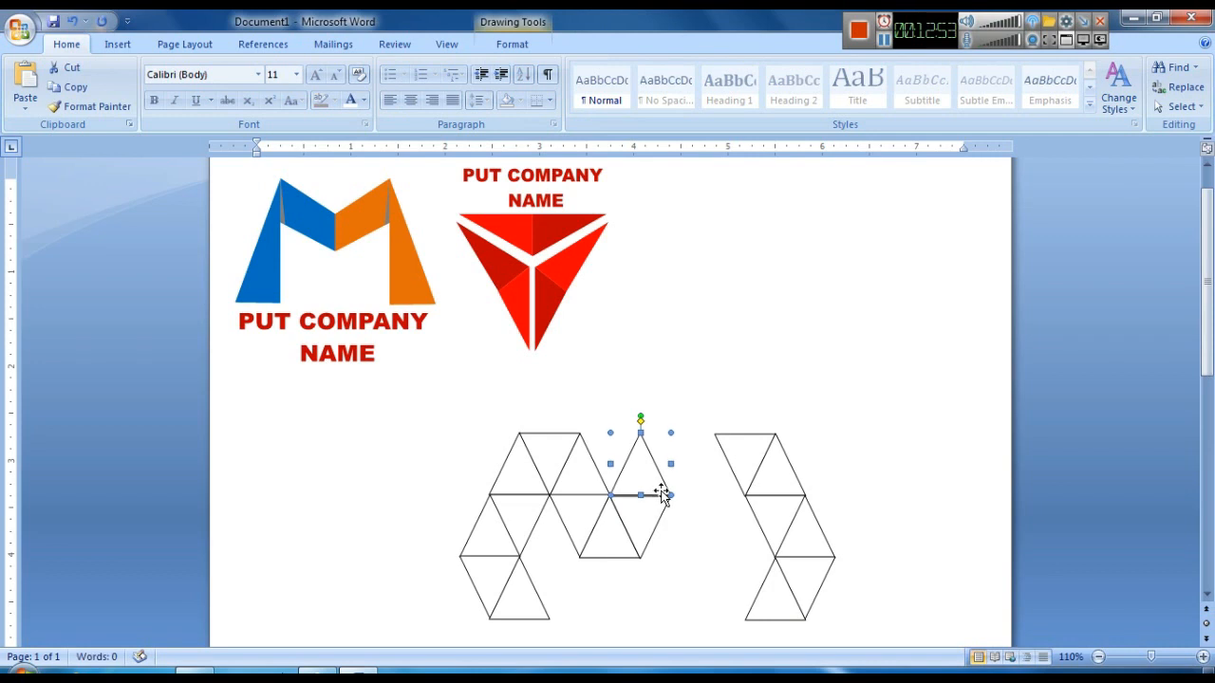
{"action": "left_click", "coordinate": [676, 532]}
{"action": "left_click", "coordinate": [657, 531]}
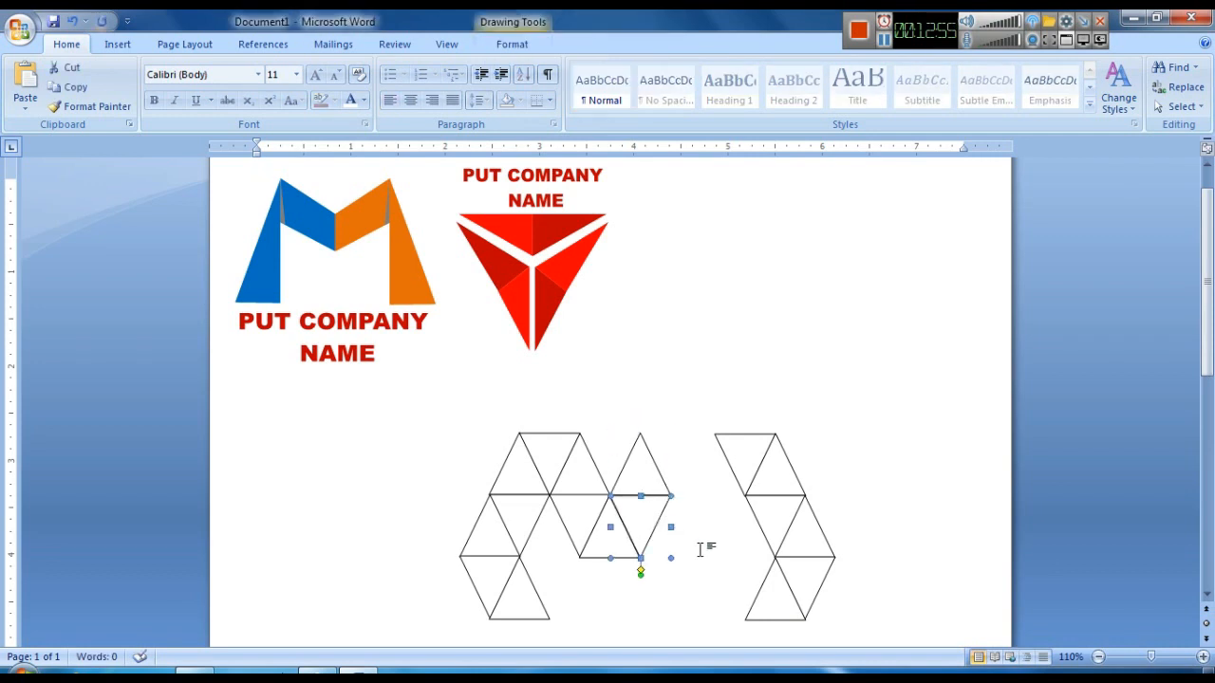
{"action": "left_click", "coordinate": [699, 549]}
{"action": "scroll", "coordinate": [681, 577], "scroll_direction": "down", "scroll_amount": 1}
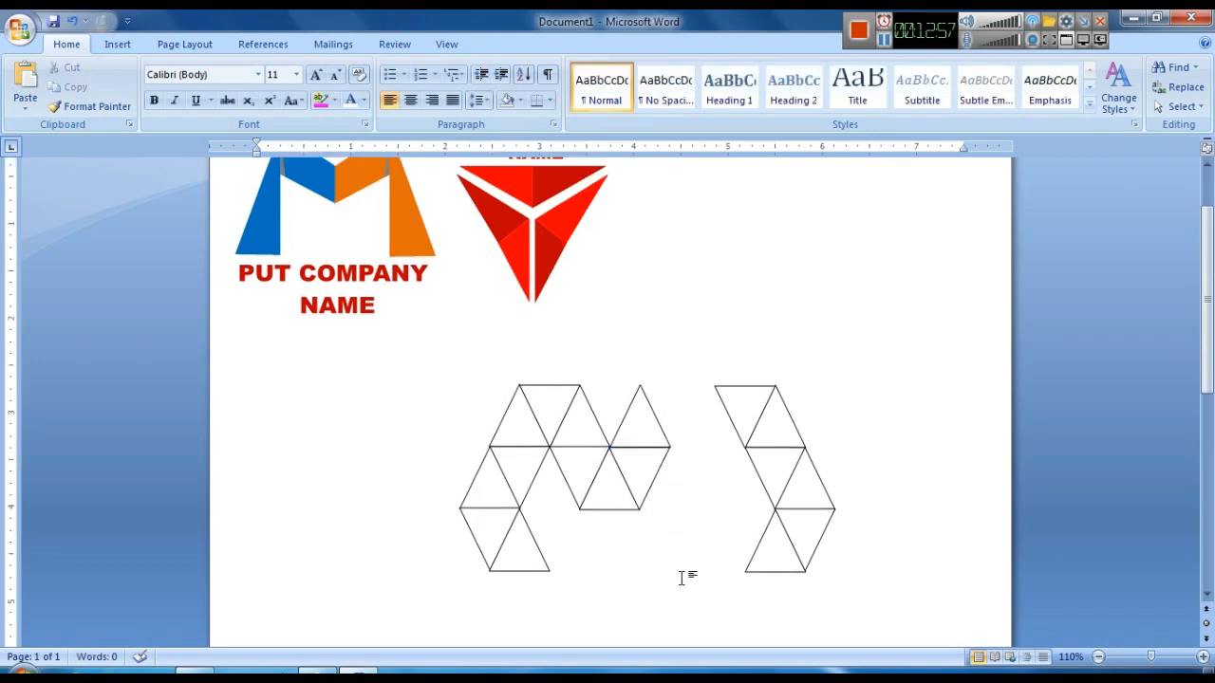
- Duplicate the top-right upright triangle, flip the copy vertically and place it beneath the middle to form the M's centre point
{"action": "left_click", "coordinate": [646, 426]}
{"action": "key", "text": "ctrl+d"}
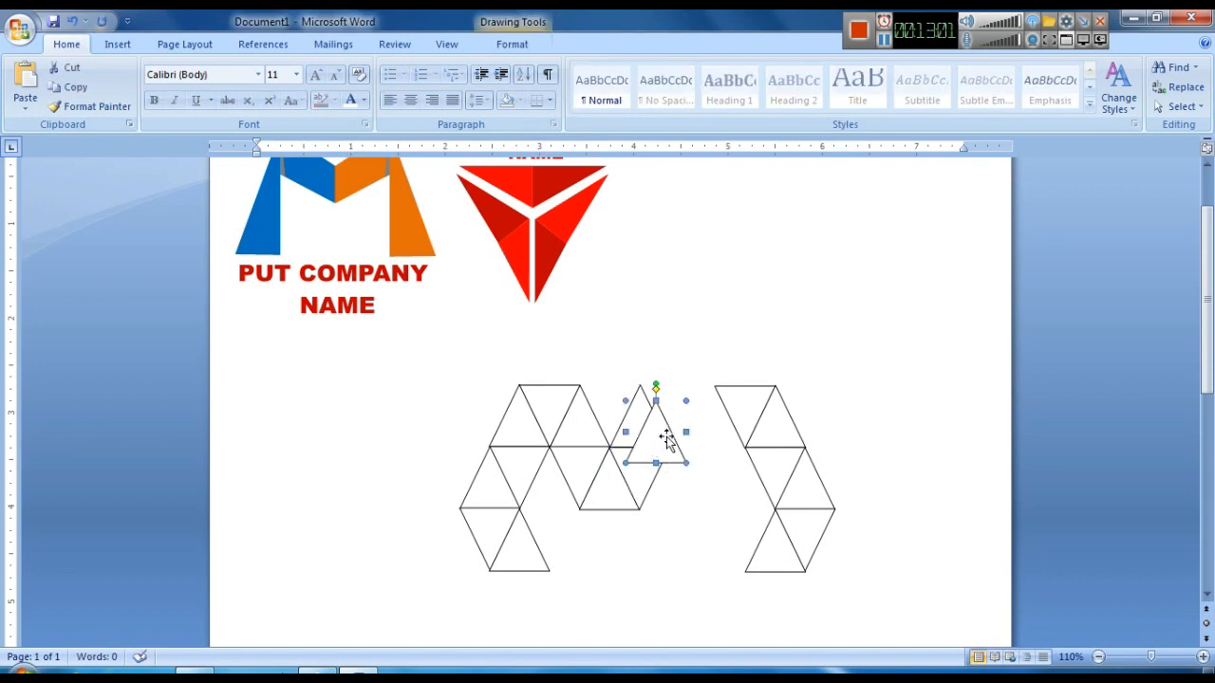
{"action": "left_click", "coordinate": [511, 44]}
{"action": "left_click", "coordinate": [1049, 107]}
{"action": "left_click", "coordinate": [1054, 171]}
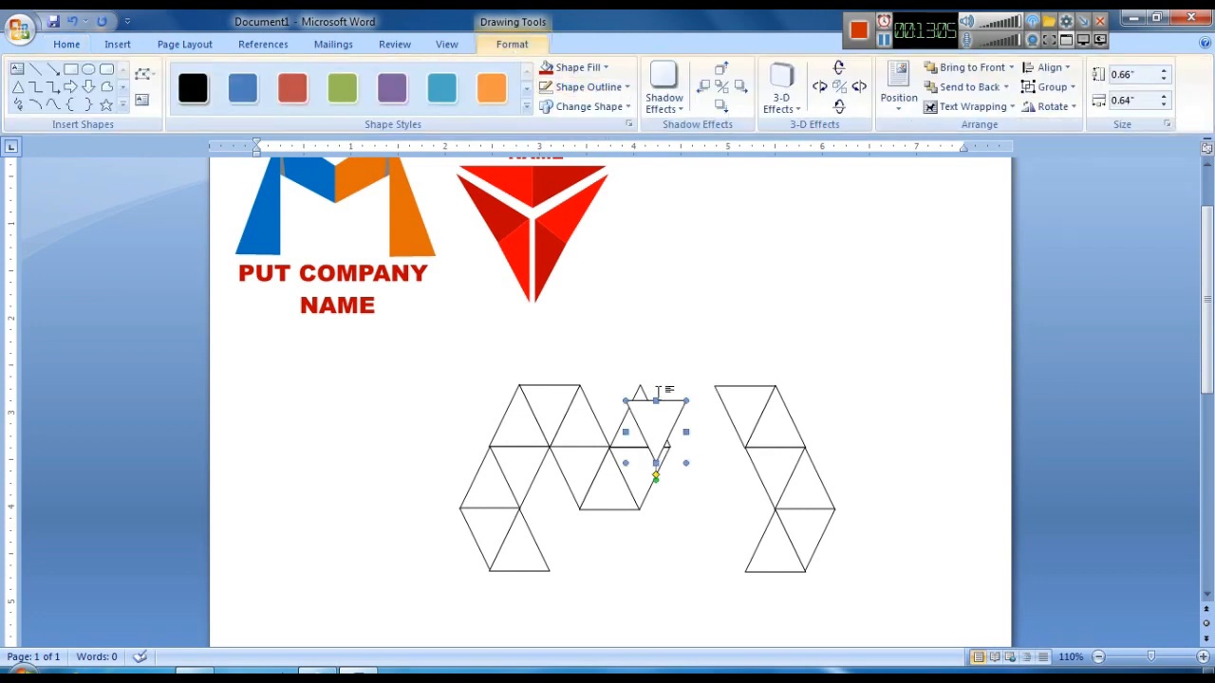
{"action": "left_click_drag", "start_coordinate": [617, 538], "coordinate": [617, 525]}
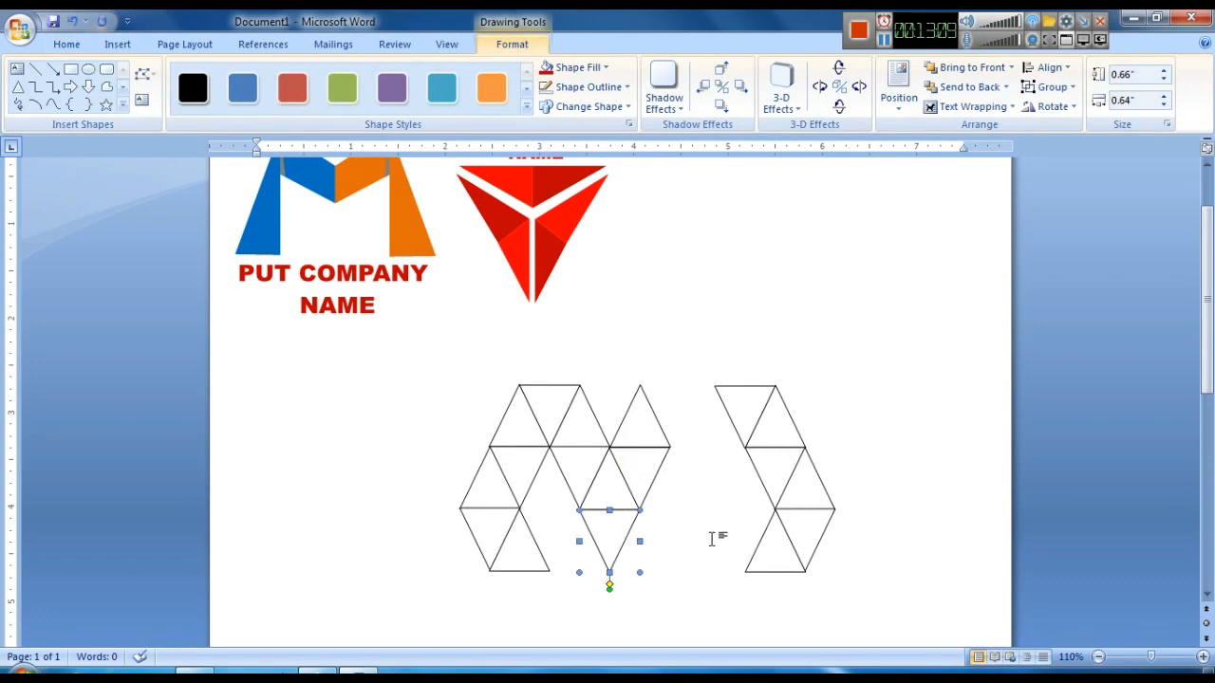
{"action": "left_click", "coordinate": [708, 540]}
- Nudge the right-hand triangle group left until it joins the rest, completing the M shape
{"action": "left_click", "coordinate": [779, 492]}
{"action": "key", "text": "Left"}
{"action": "key", "text": "Left"}
{"action": "key", "text": "Left"}
{"action": "key", "text": "Left"}
{"action": "key", "text": "Left"}
{"action": "key", "text": "Left"}
{"action": "key", "text": "Left"}
{"action": "key", "text": "Left"}
{"action": "key", "text": "Left"}
{"action": "key", "text": "Left"}
{"action": "key", "text": "Left"}
{"action": "key", "text": "Left"}
{"action": "key", "text": "Left"}
{"action": "key", "text": "Left"}
{"action": "key", "text": "Left"}
{"action": "key", "text": "Left"}
{"action": "key", "text": "Left"}
{"action": "left_click", "coordinate": [784, 485]}
{"action": "scroll", "coordinate": [786, 482], "scroll_direction": "up", "scroll_amount": 1}
{"action": "scroll", "coordinate": [792, 475], "scroll_direction": "down", "scroll_amount": 2}
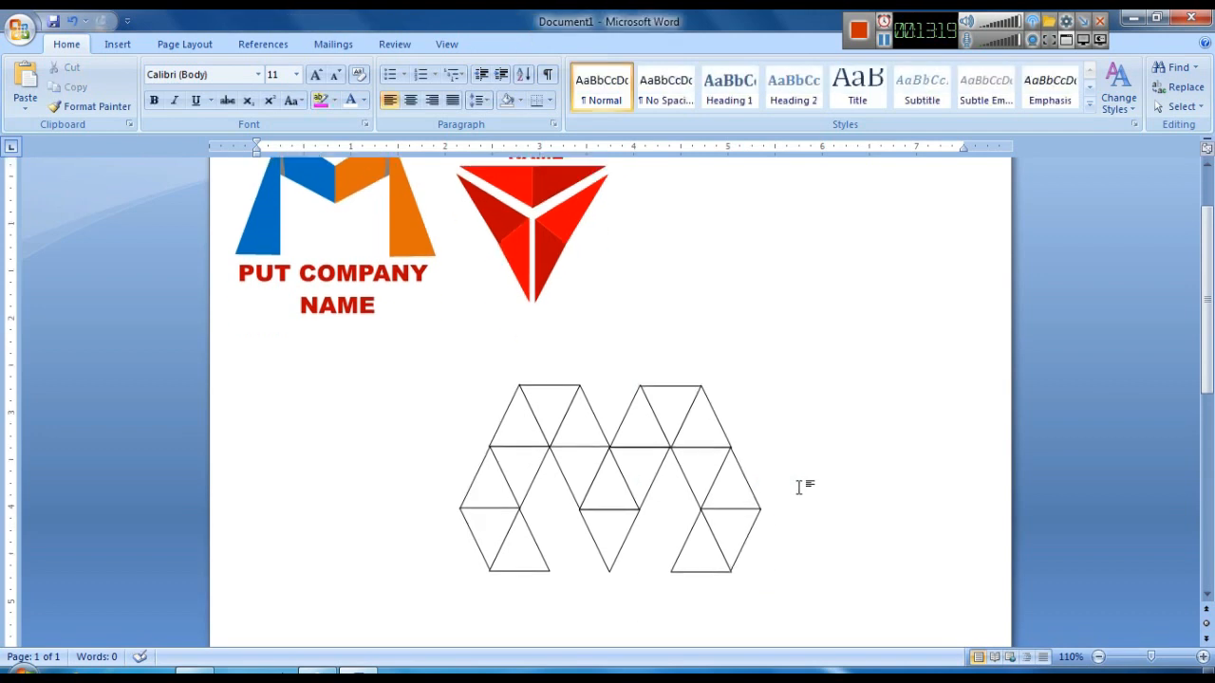
- Select the right-hand triangle group and ungroup it into separate triangles
{"action": "left_click", "coordinate": [740, 425]}
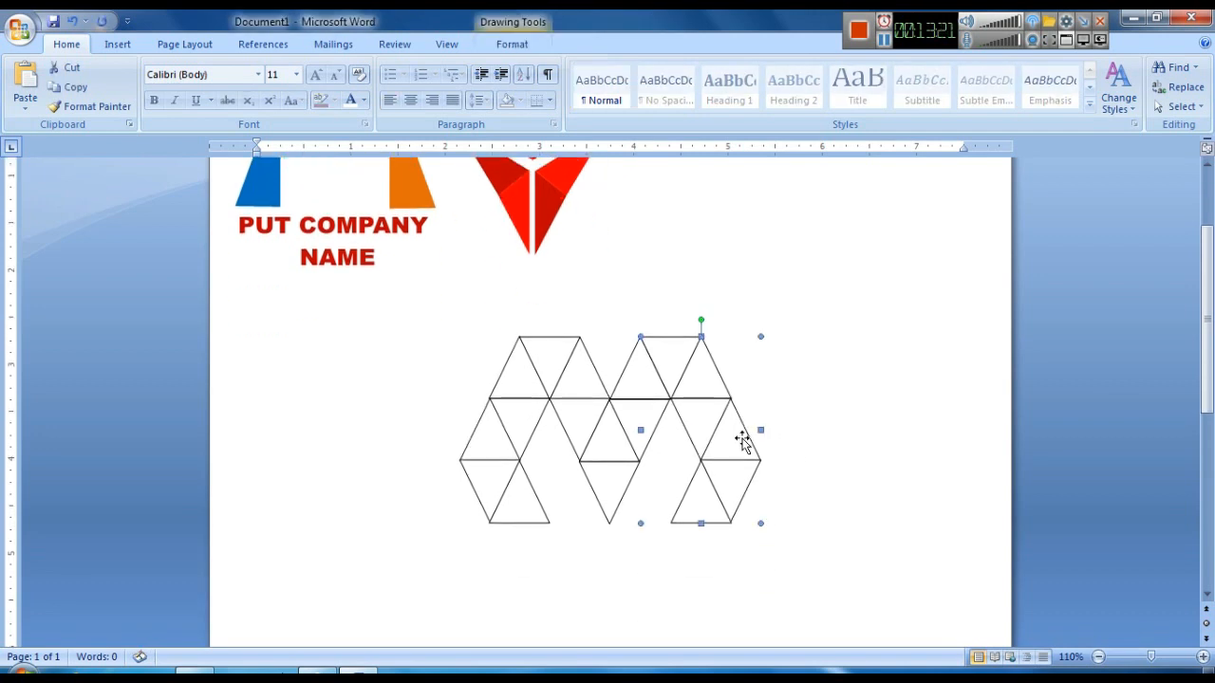
{"action": "left_click", "coordinate": [833, 483]}
{"action": "scroll", "coordinate": [833, 483], "scroll_direction": "up", "scroll_amount": 2}
{"action": "scroll", "coordinate": [835, 485], "scroll_direction": "down", "scroll_amount": 3}
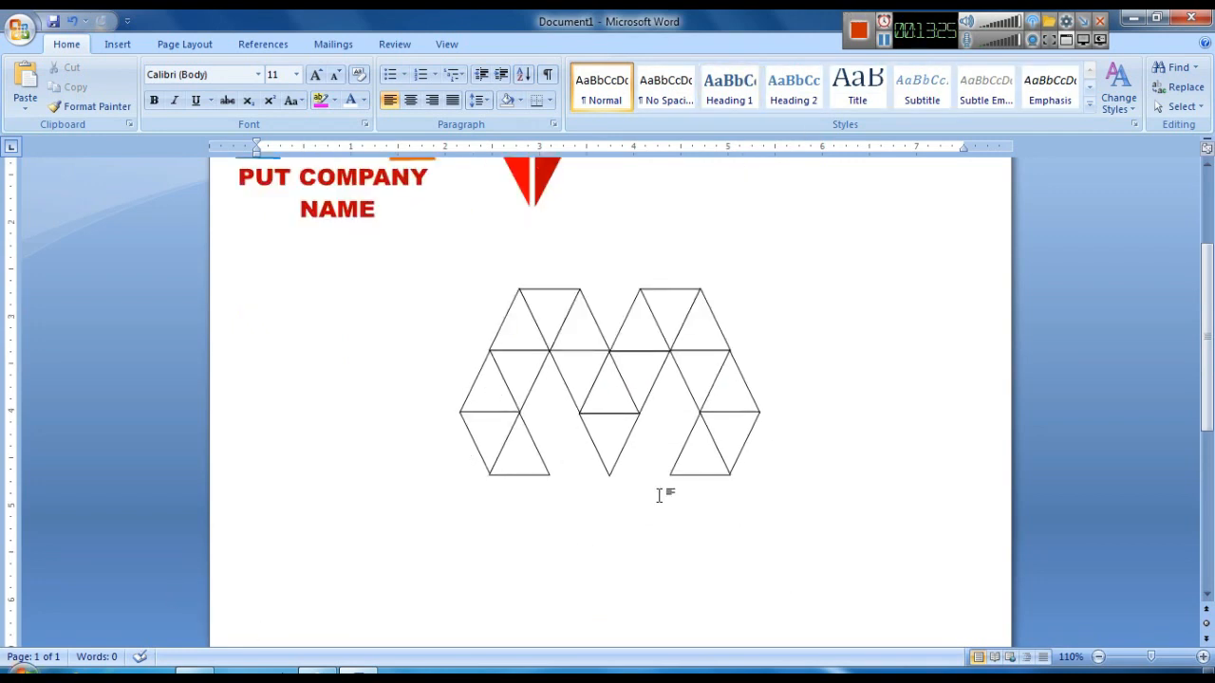
{"action": "scroll", "coordinate": [795, 478], "scroll_direction": "up", "scroll_amount": 2}
{"action": "scroll", "coordinate": [864, 487], "scroll_direction": "down", "scroll_amount": 3}
{"action": "scroll", "coordinate": [863, 487], "scroll_direction": "up", "scroll_amount": 2}
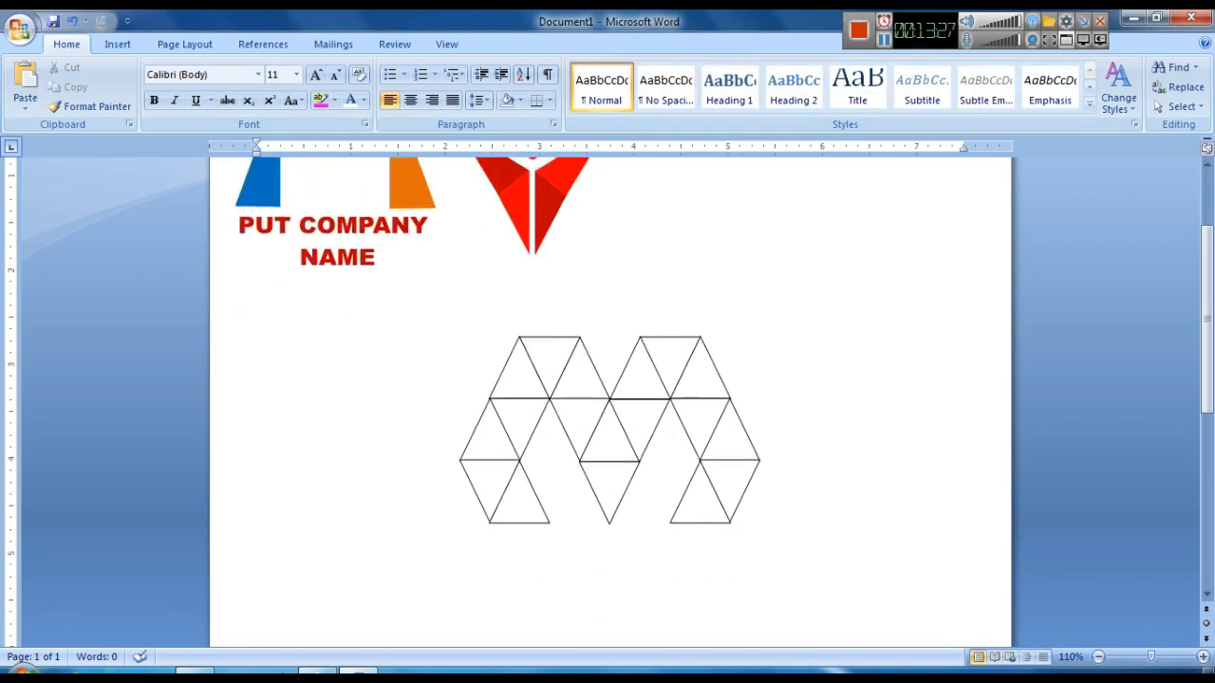
{"action": "left_click", "coordinate": [590, 452]}
{"action": "left_click", "coordinate": [540, 390]}
{"action": "left_click", "coordinate": [715, 430]}
{"action": "right_click", "coordinate": [715, 430]}
{"action": "mouse_move", "coordinate": [788, 501]}
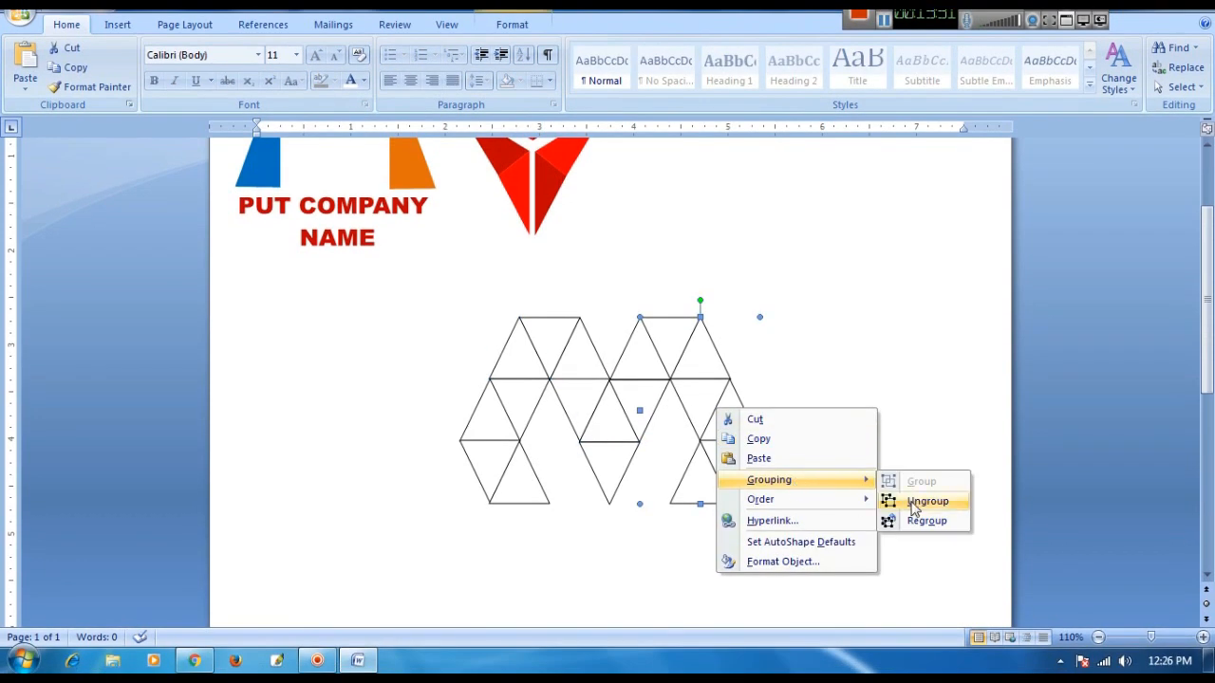
{"action": "left_click", "coordinate": [892, 522]}
{"action": "left_click", "coordinate": [914, 409]}
- Fill the inverted triangle in the top row light blue and give it a matching light blue outline
{"action": "left_click", "coordinate": [547, 459]}
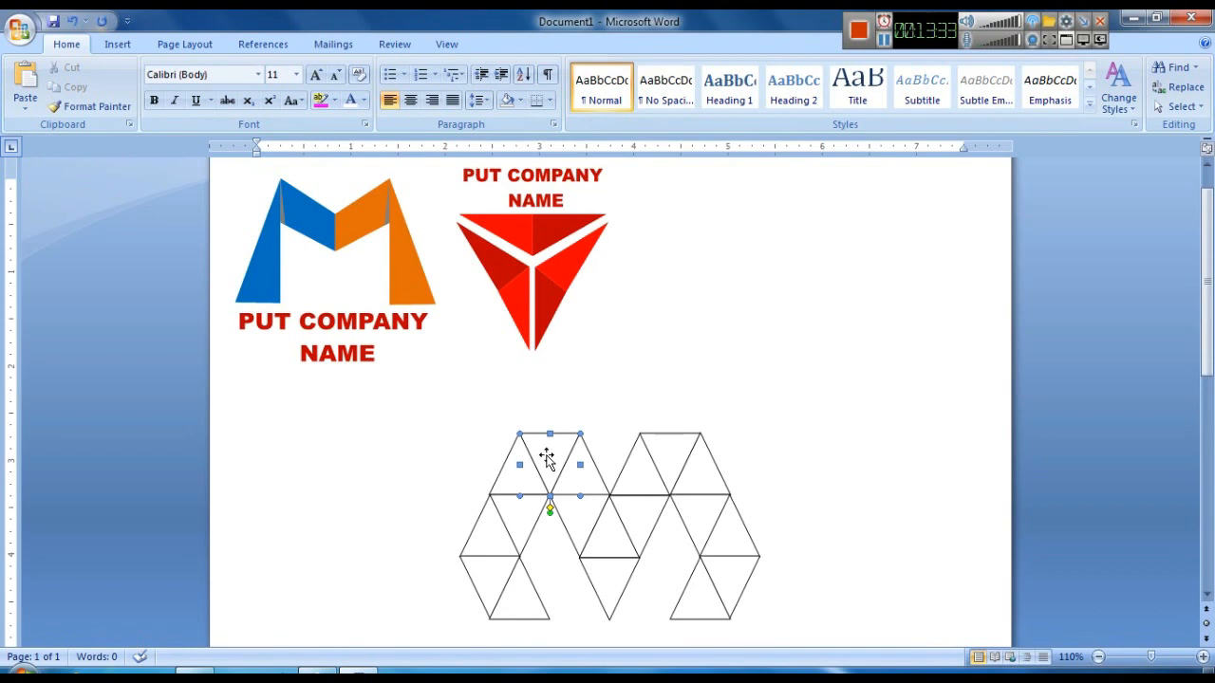
{"action": "left_click", "coordinate": [512, 43]}
{"action": "left_click", "coordinate": [588, 70]}
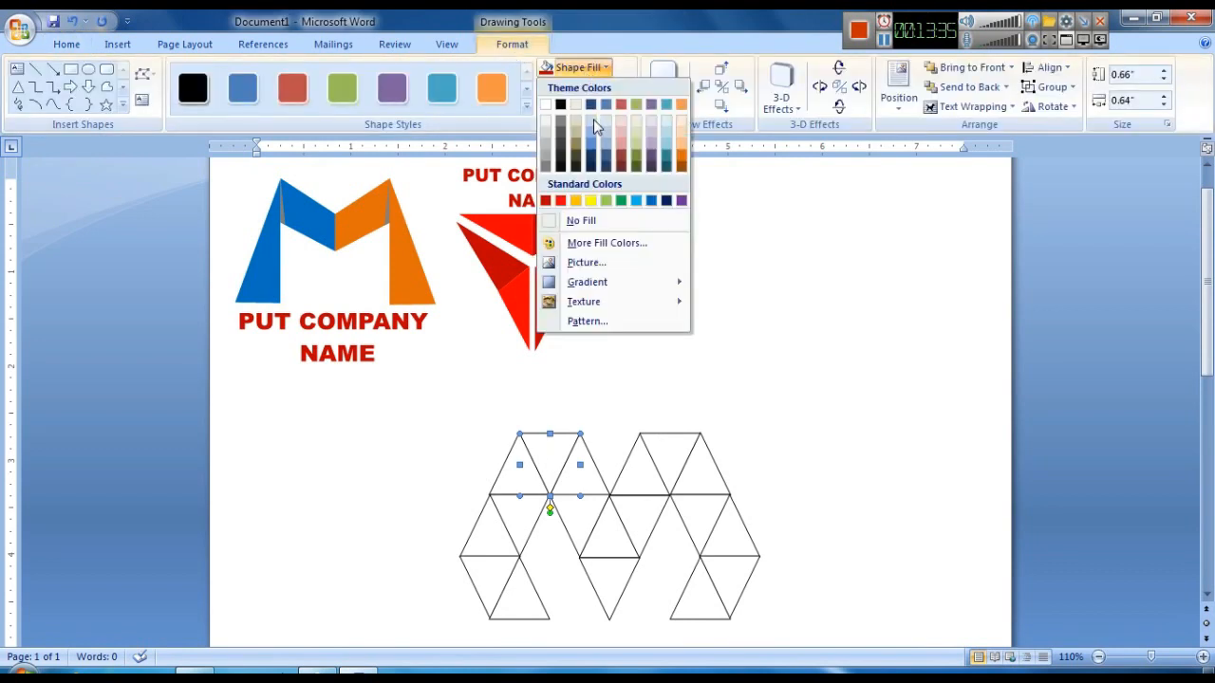
{"action": "left_click", "coordinate": [594, 143]}
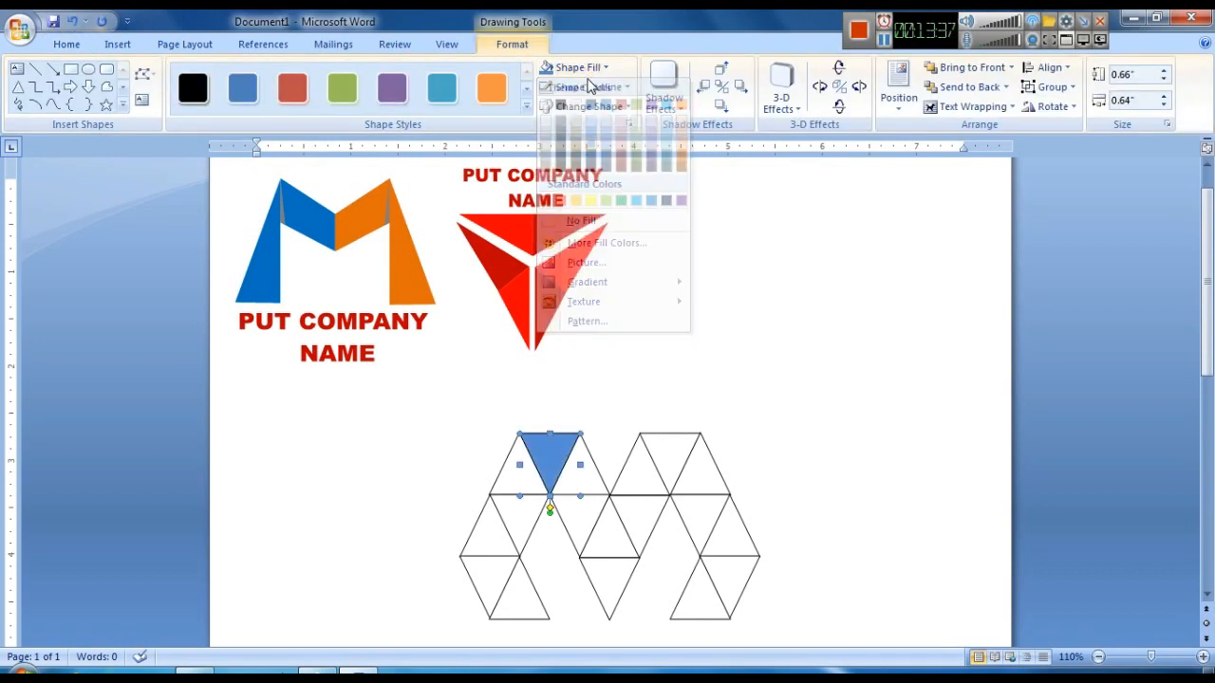
{"action": "left_click", "coordinate": [589, 88]}
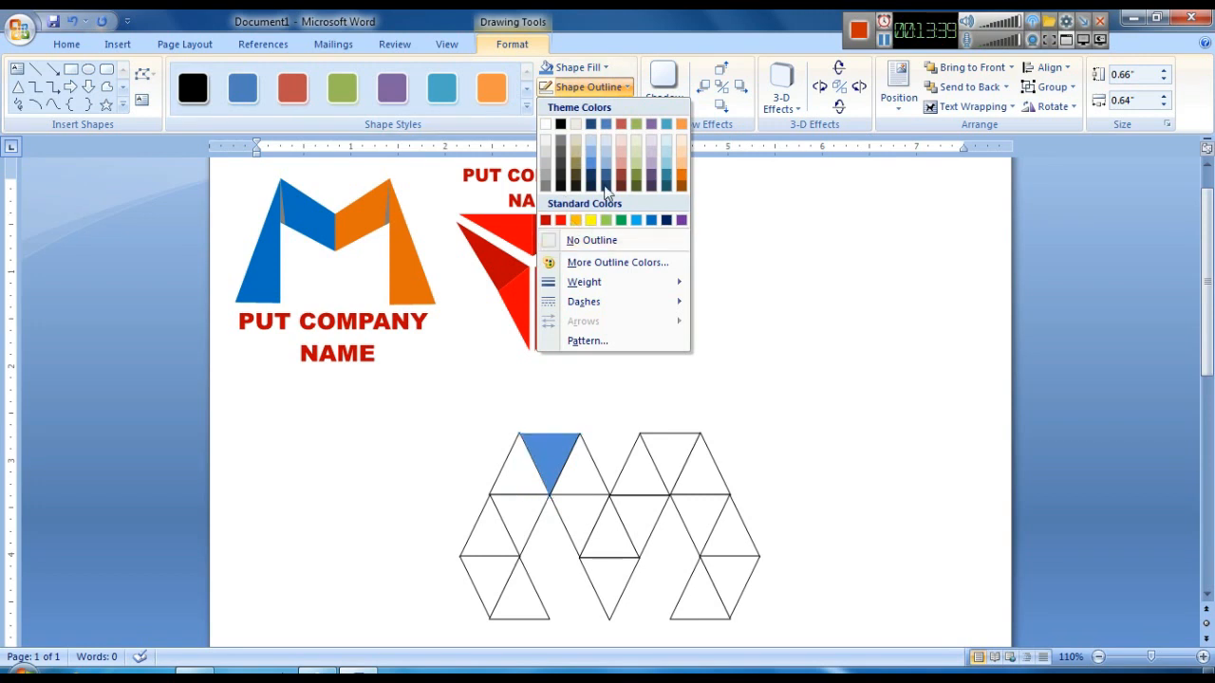
{"action": "left_click", "coordinate": [591, 168]}
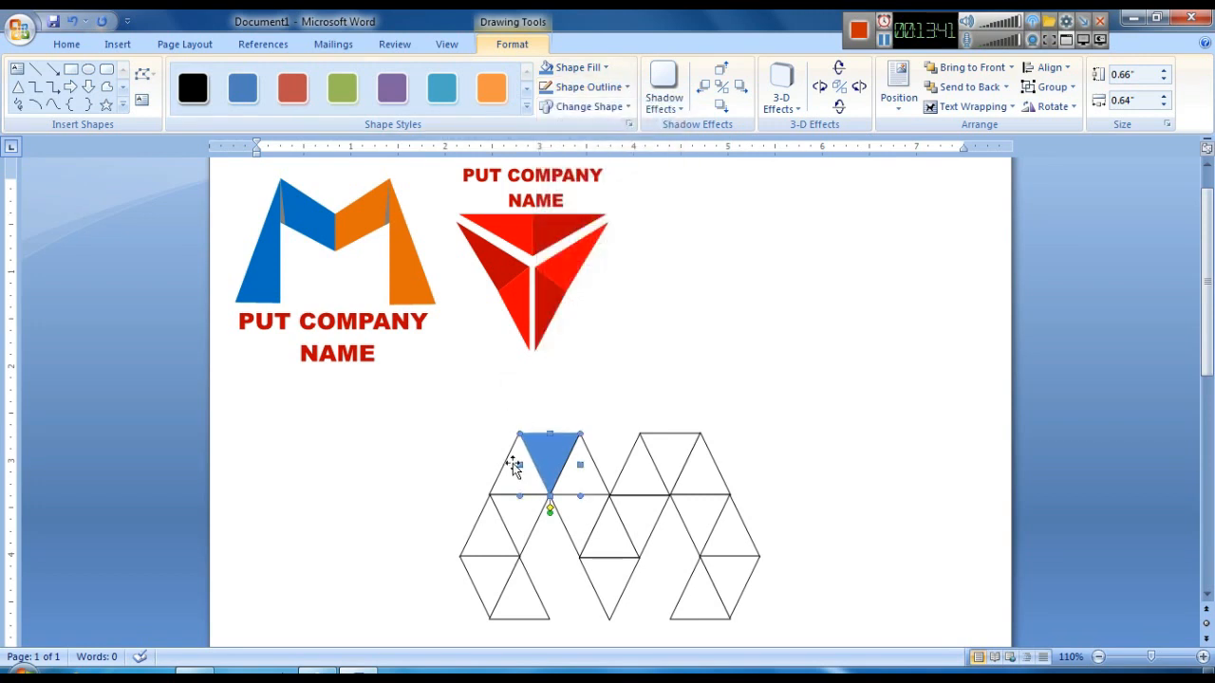
- Fill the upright triangle at the top-left corner standard blue with a blue outline
{"action": "left_click", "coordinate": [581, 74]}
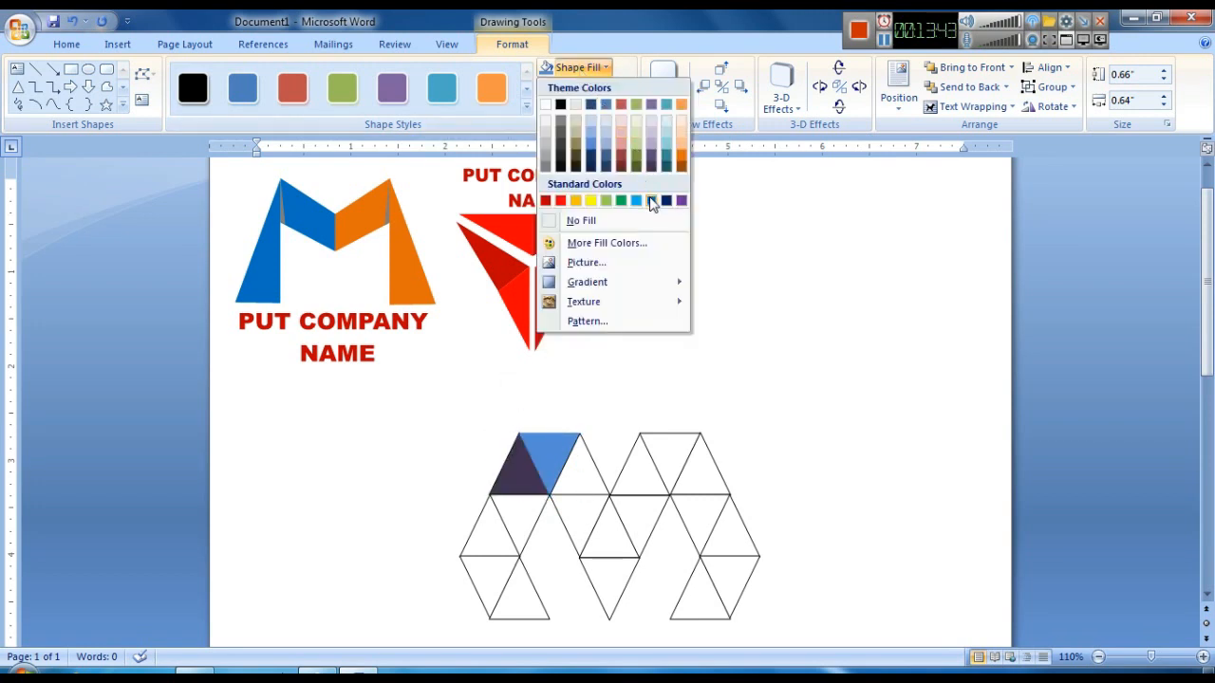
{"action": "left_click", "coordinate": [654, 201]}
{"action": "left_click", "coordinate": [585, 95]}
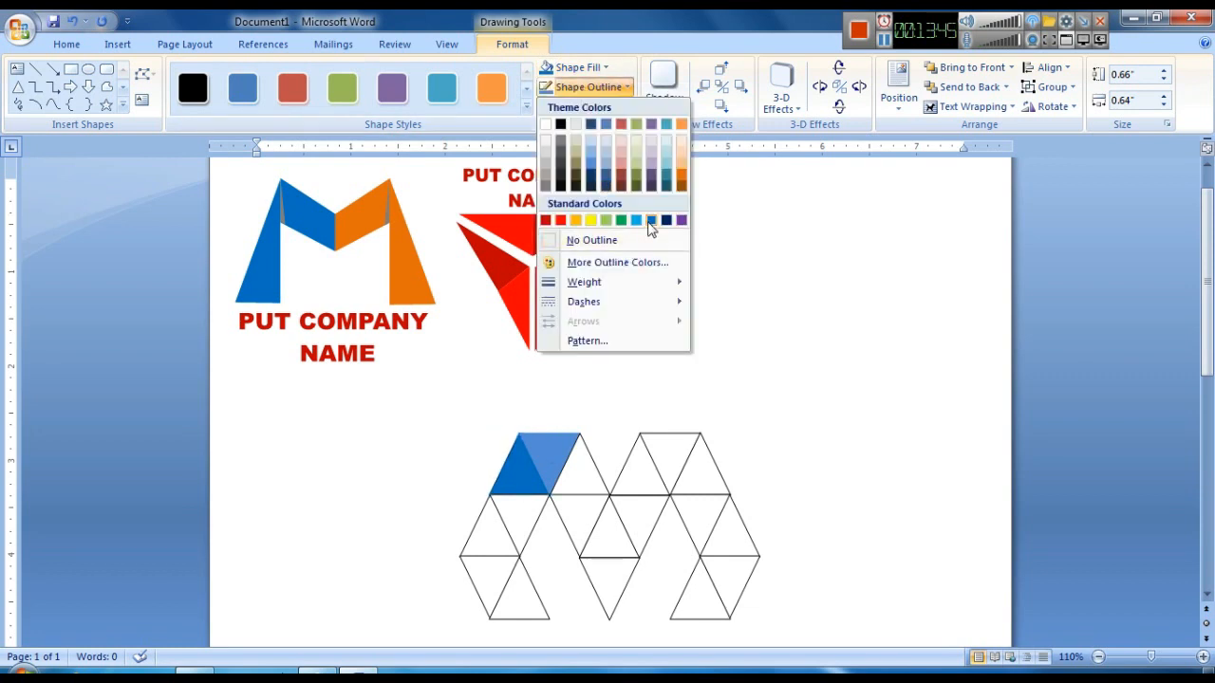
{"action": "left_click", "coordinate": [654, 222]}
- Fill the inverted triangle below it dark blue and set its outline to dark blue
{"action": "left_click", "coordinate": [512, 532]}
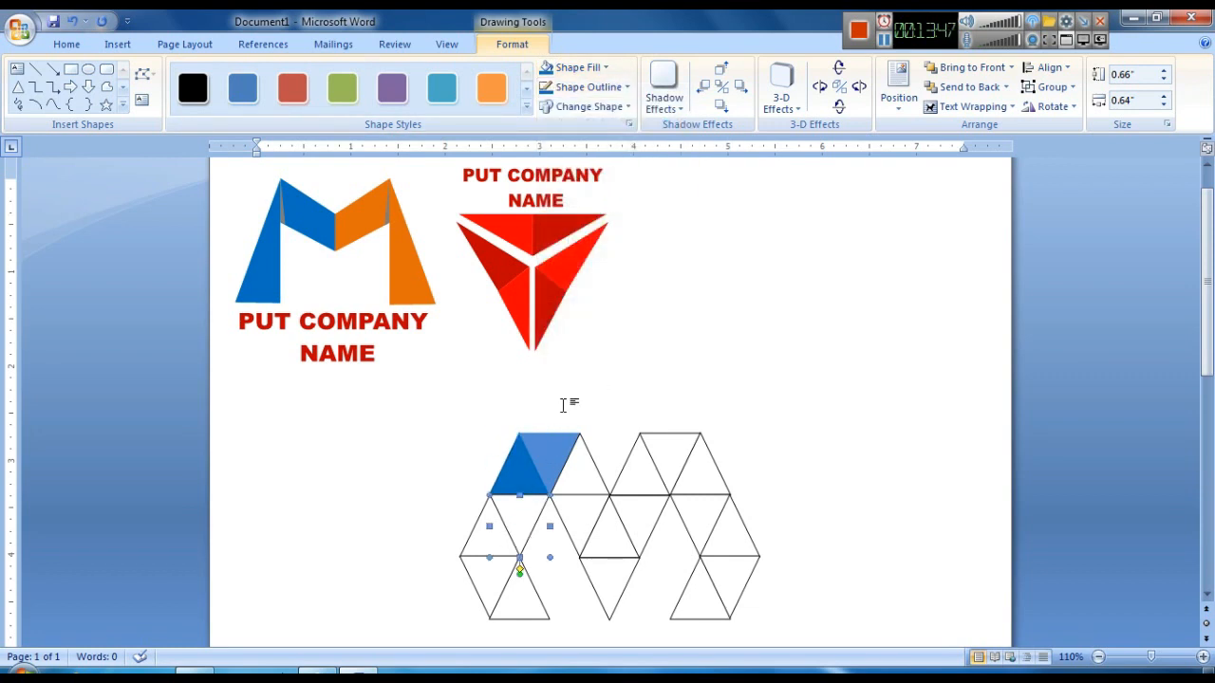
{"action": "left_click", "coordinate": [576, 68]}
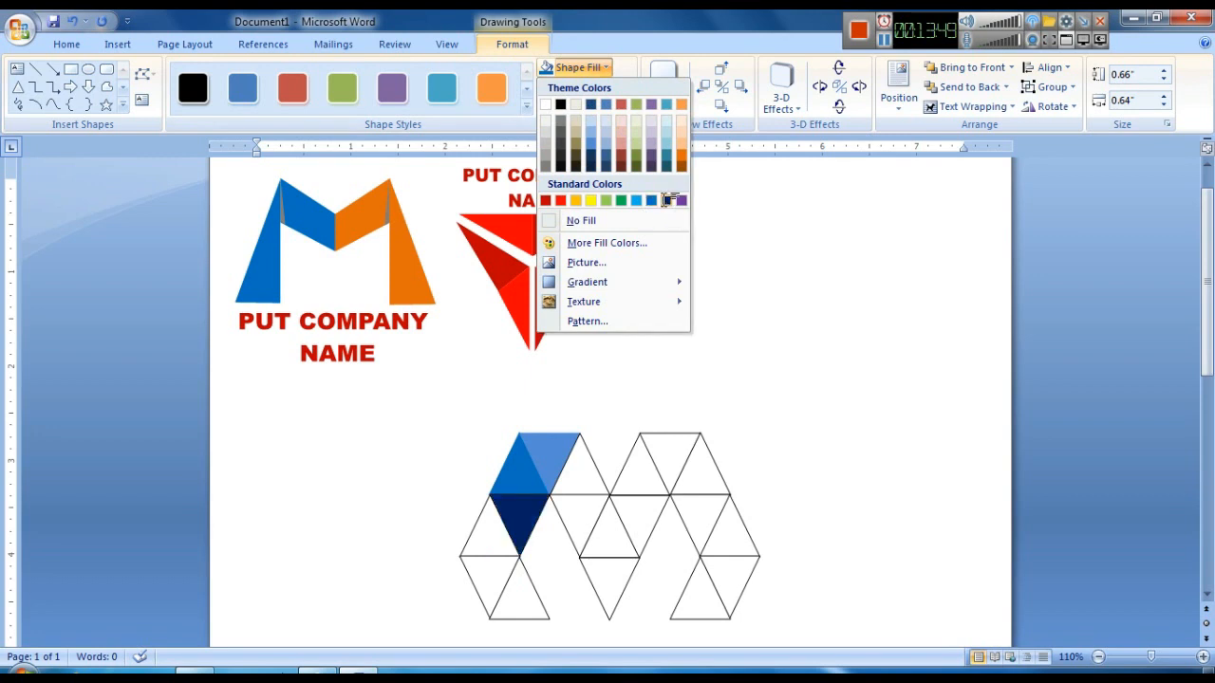
{"action": "left_click", "coordinate": [666, 201]}
{"action": "left_click", "coordinate": [588, 86]}
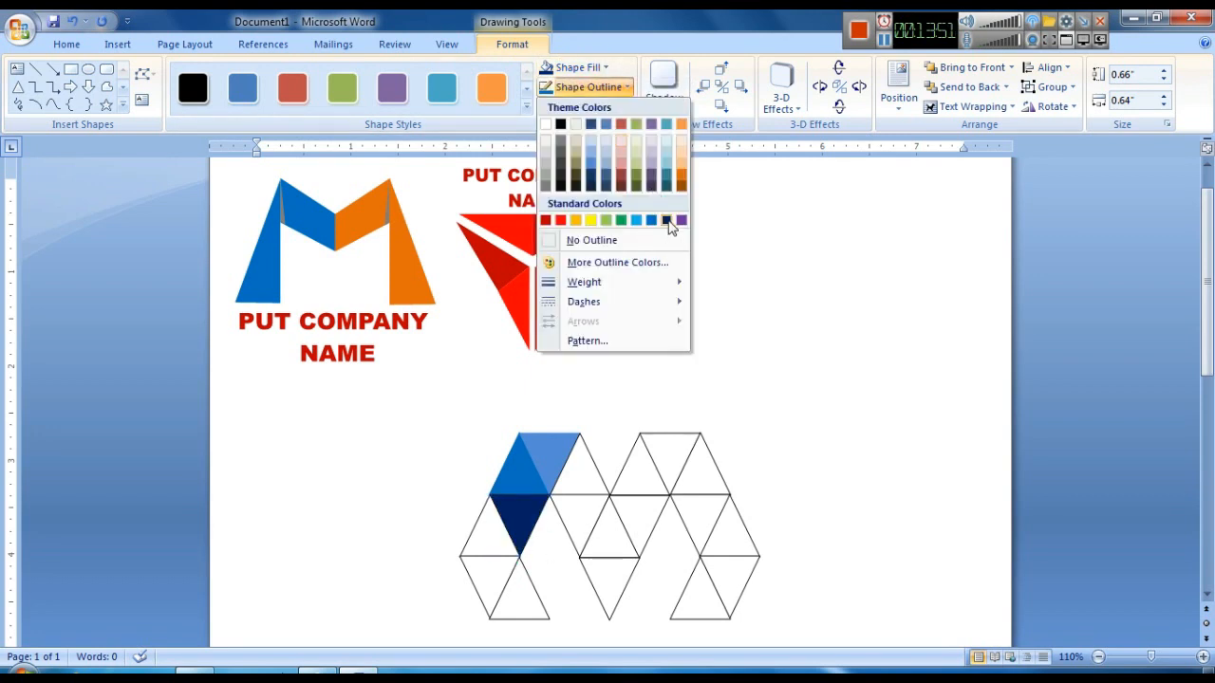
{"action": "left_click", "coordinate": [667, 222]}
- Fill the upright triangle at the left of the second row with a custom pink and outline it in the same pink
{"action": "left_click", "coordinate": [496, 541]}
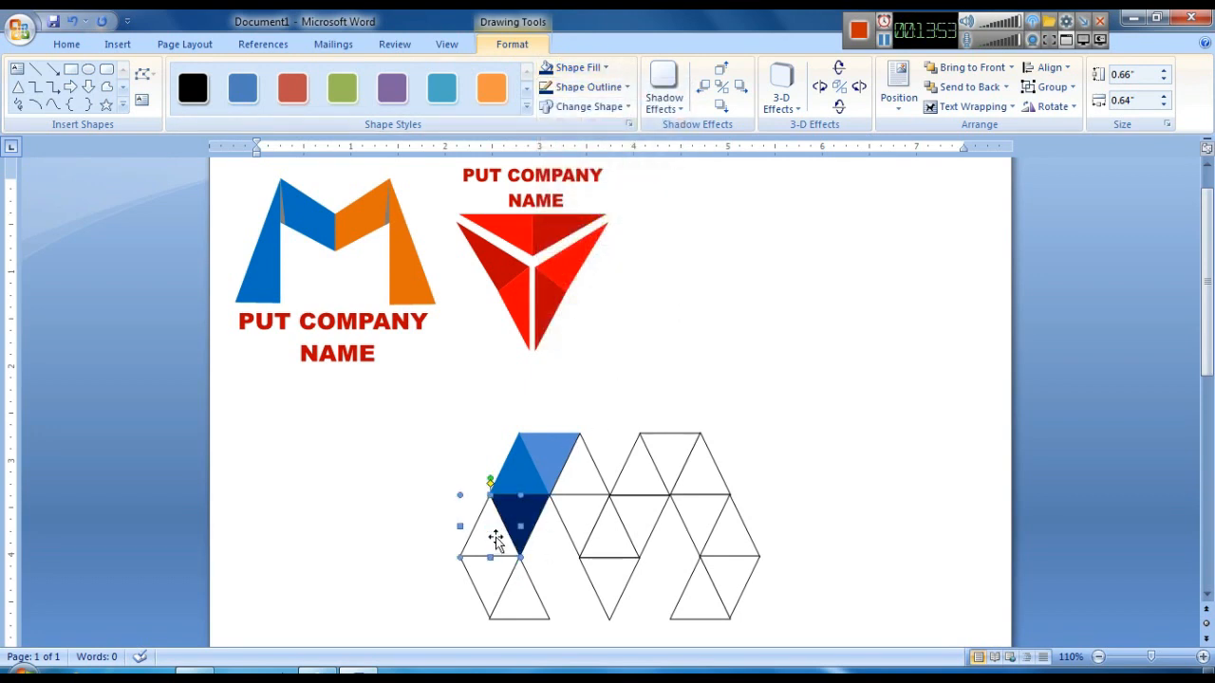
{"action": "left_click", "coordinate": [575, 67]}
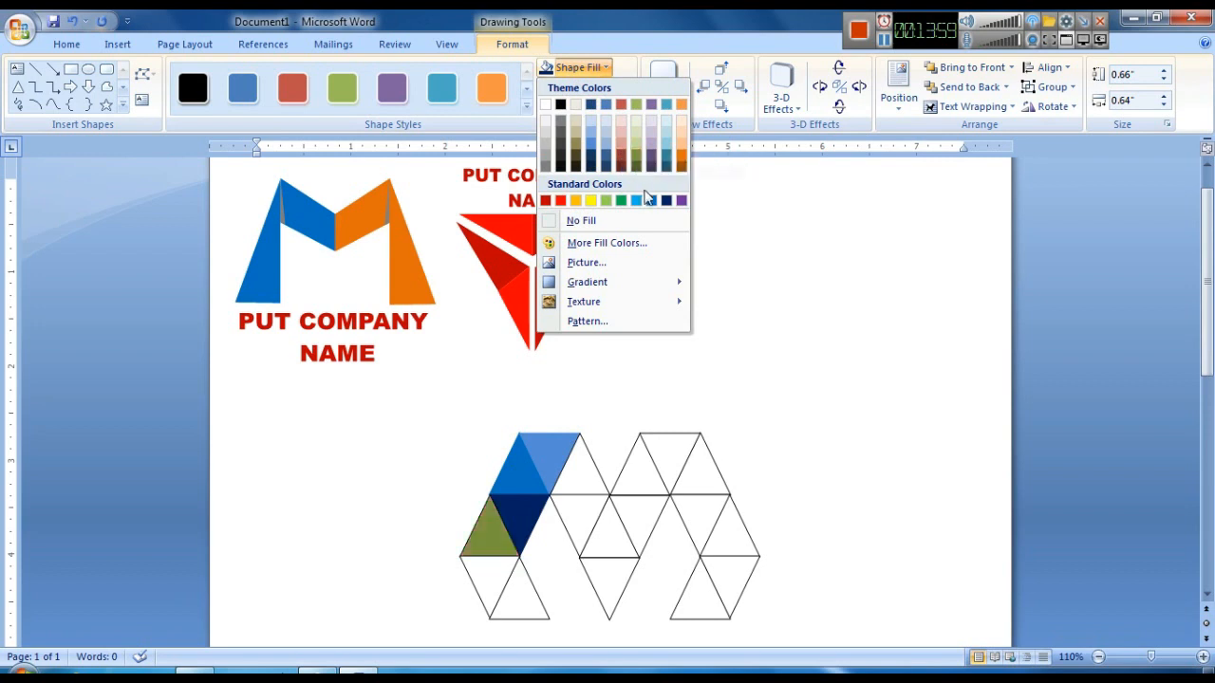
{"action": "left_click", "coordinate": [612, 243]}
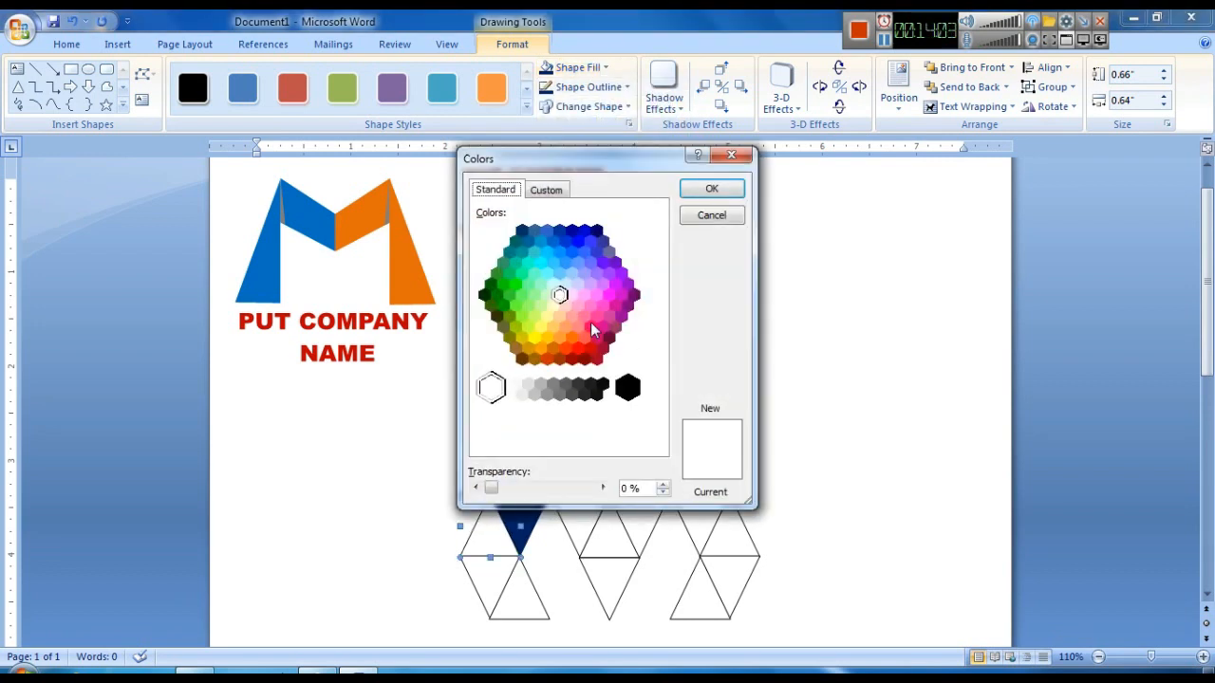
{"action": "left_click", "coordinate": [596, 317]}
{"action": "left_click", "coordinate": [711, 188]}
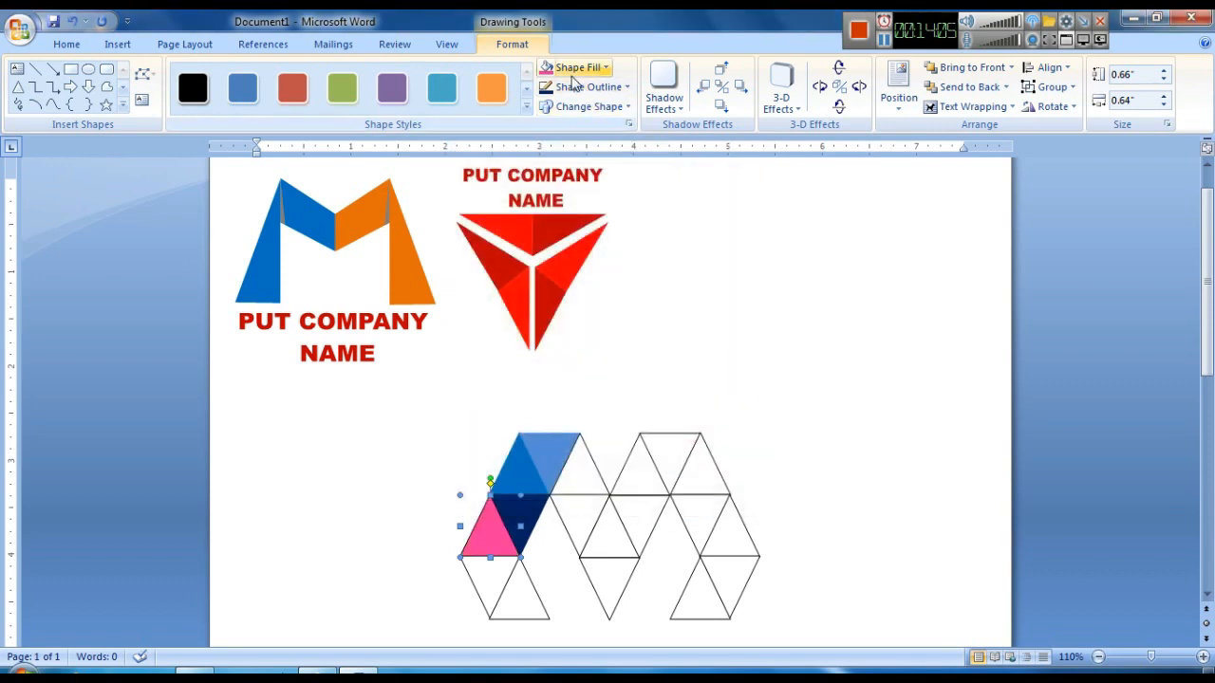
{"action": "left_click", "coordinate": [579, 86]}
{"action": "left_click", "coordinate": [546, 252]}
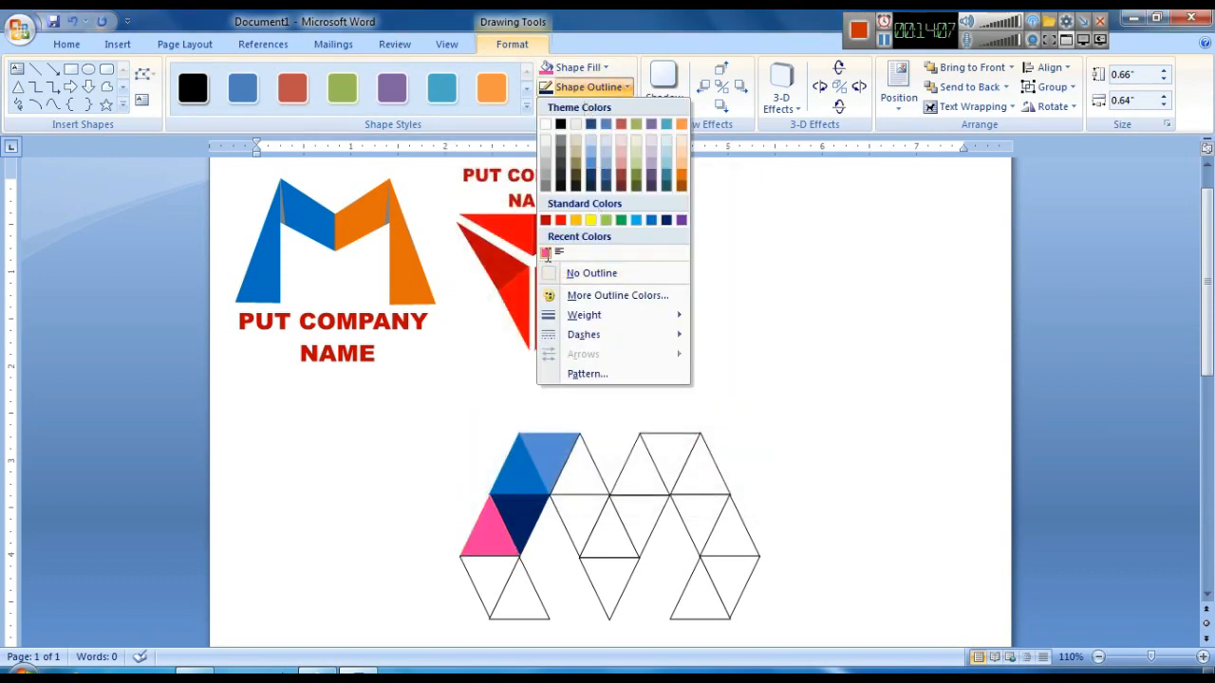
- Fill the inverted triangle beneath it with a custom magenta and outline it in the same magenta
{"action": "left_click", "coordinate": [484, 586]}
{"action": "left_click", "coordinate": [576, 68]}
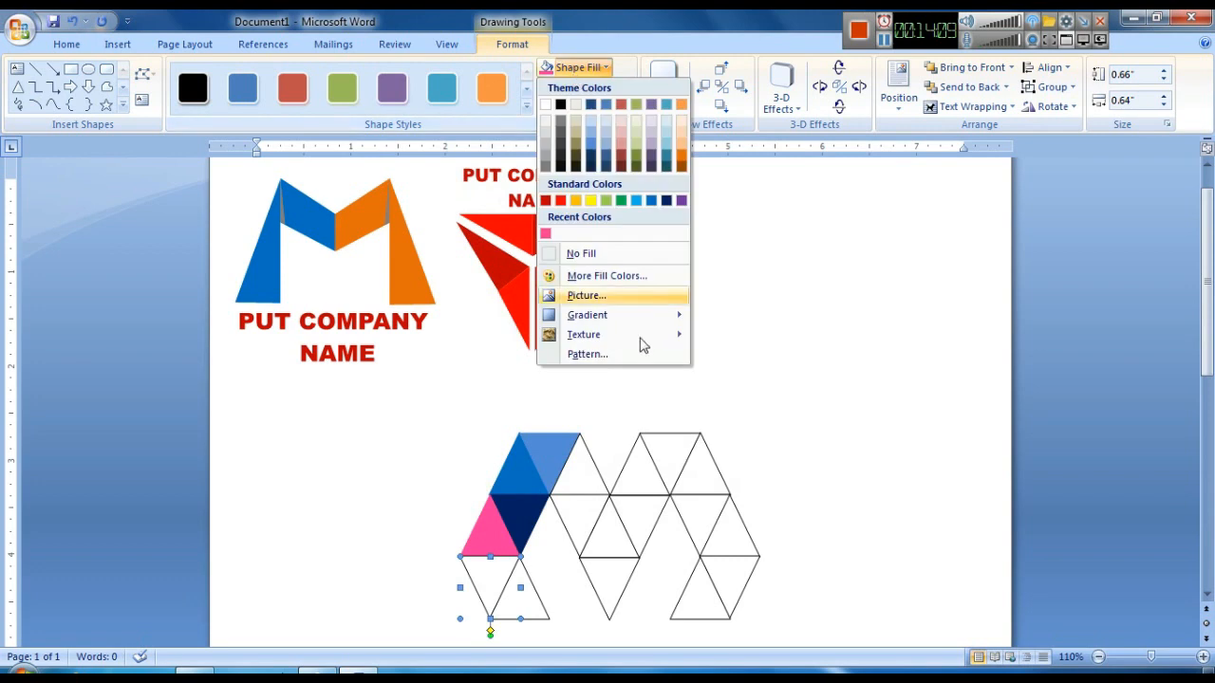
{"action": "left_click", "coordinate": [598, 277]}
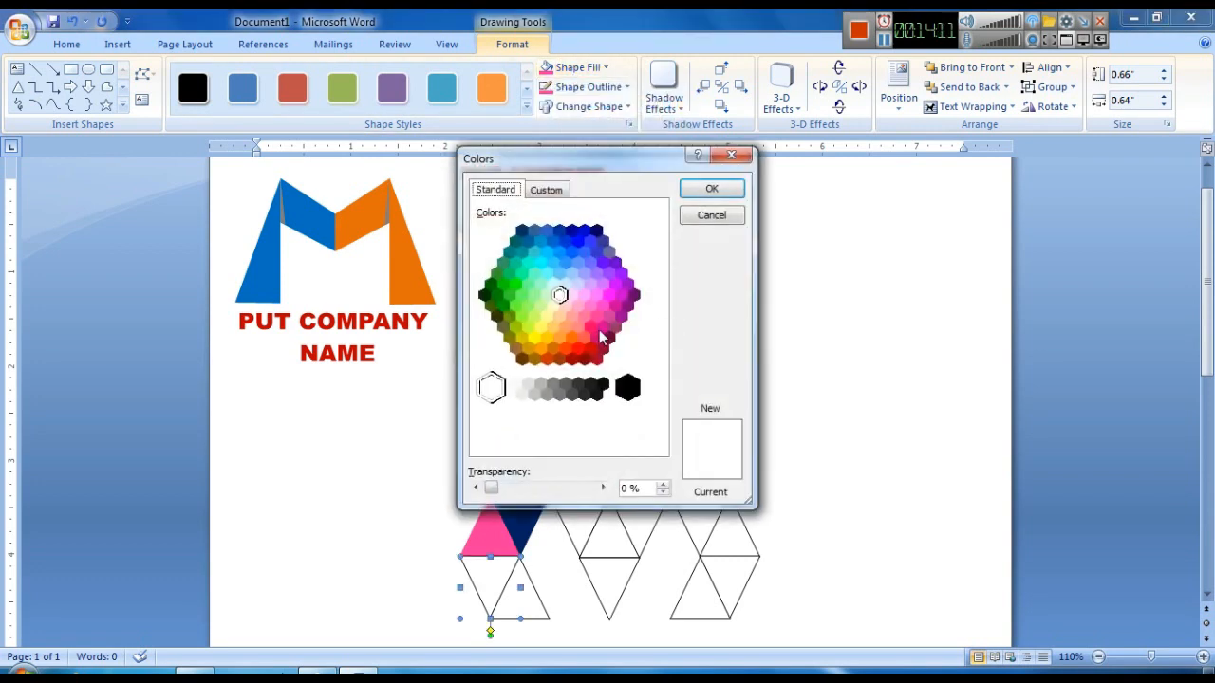
{"action": "left_click", "coordinate": [597, 316]}
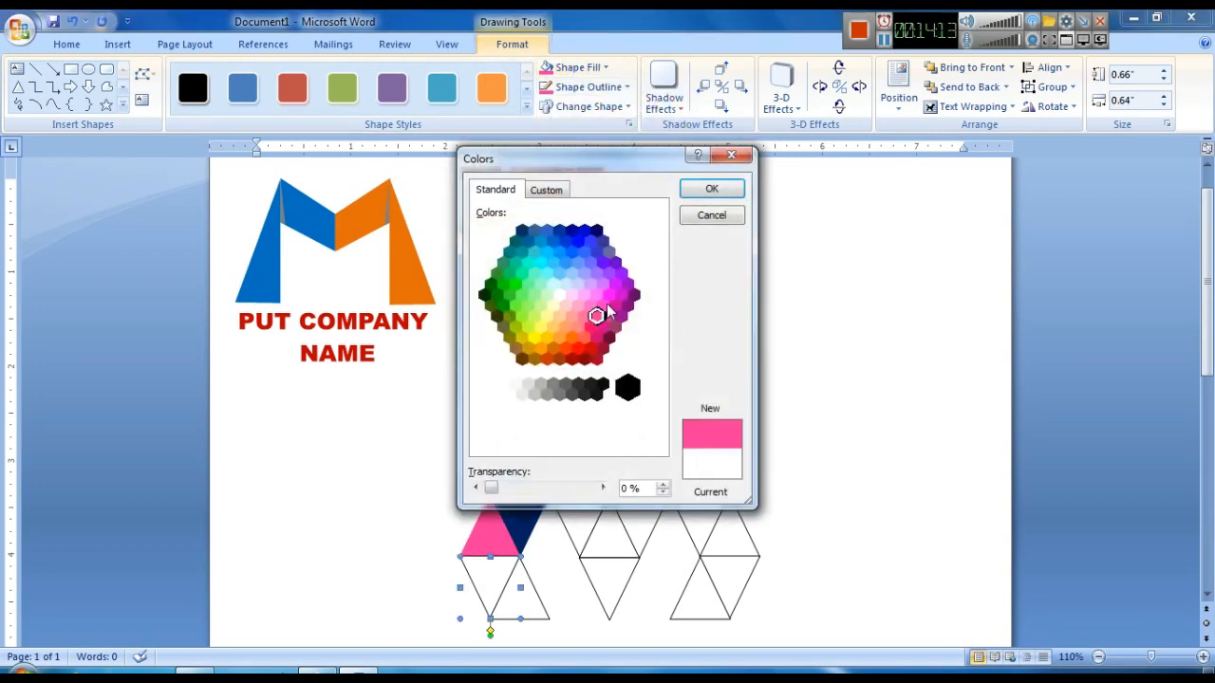
{"action": "left_click", "coordinate": [591, 329]}
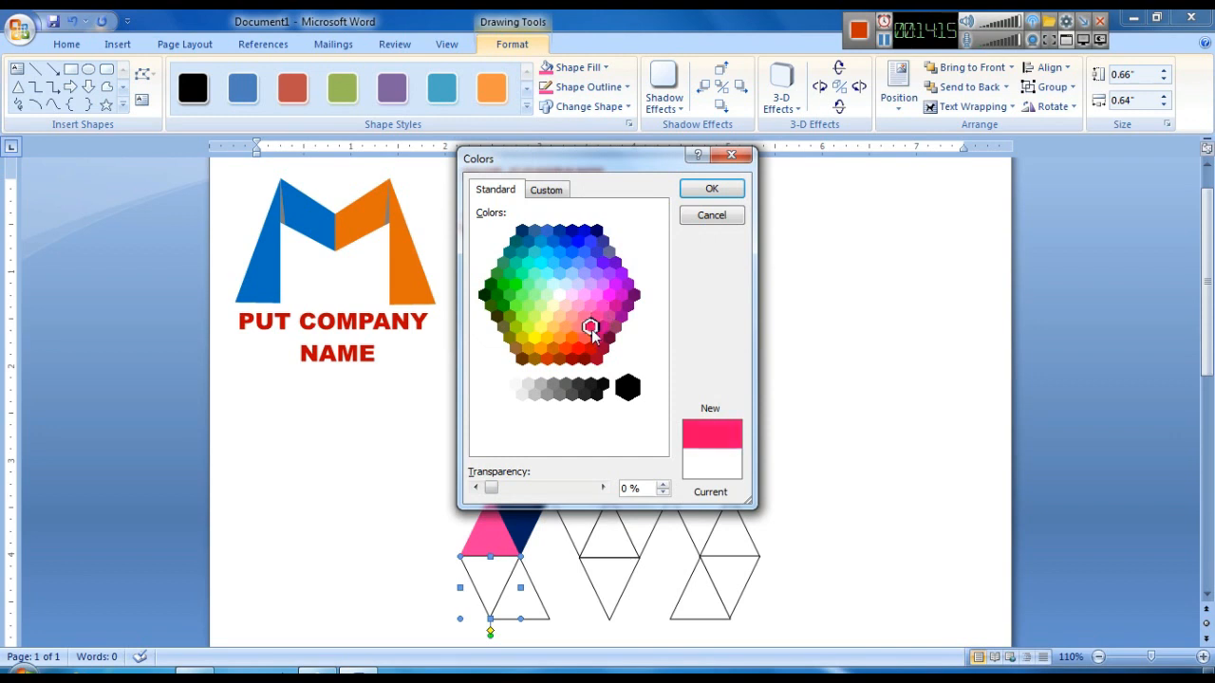
{"action": "left_click", "coordinate": [598, 315]}
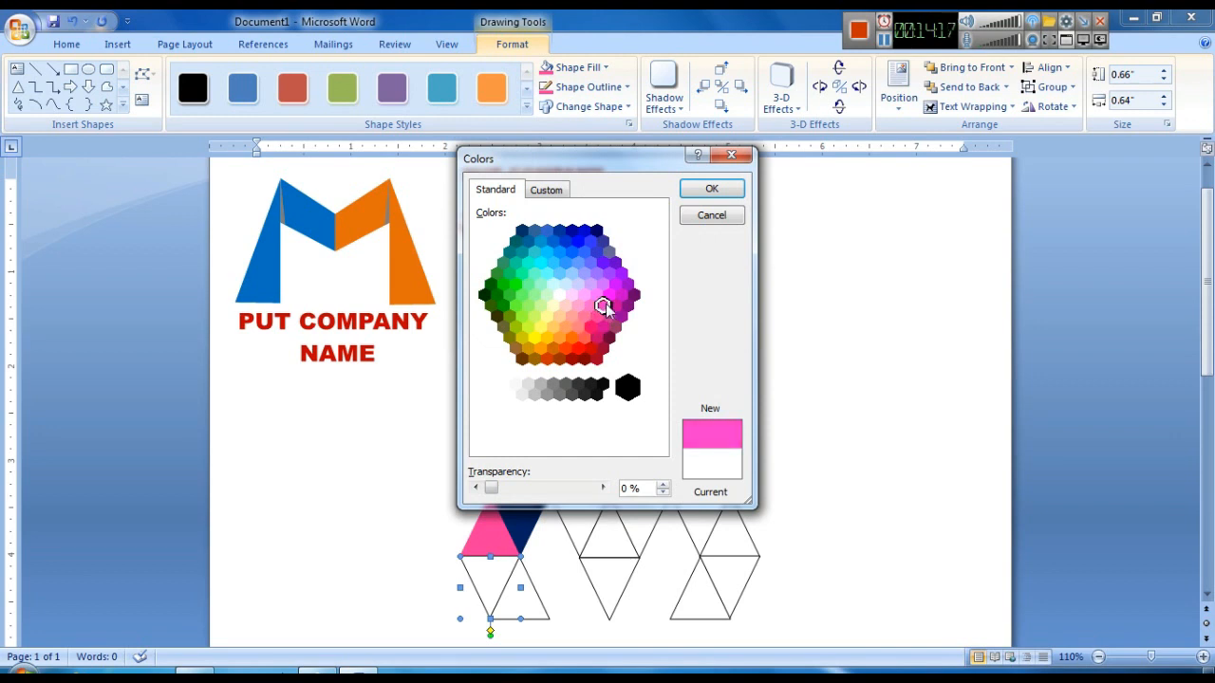
{"action": "left_click", "coordinate": [608, 296]}
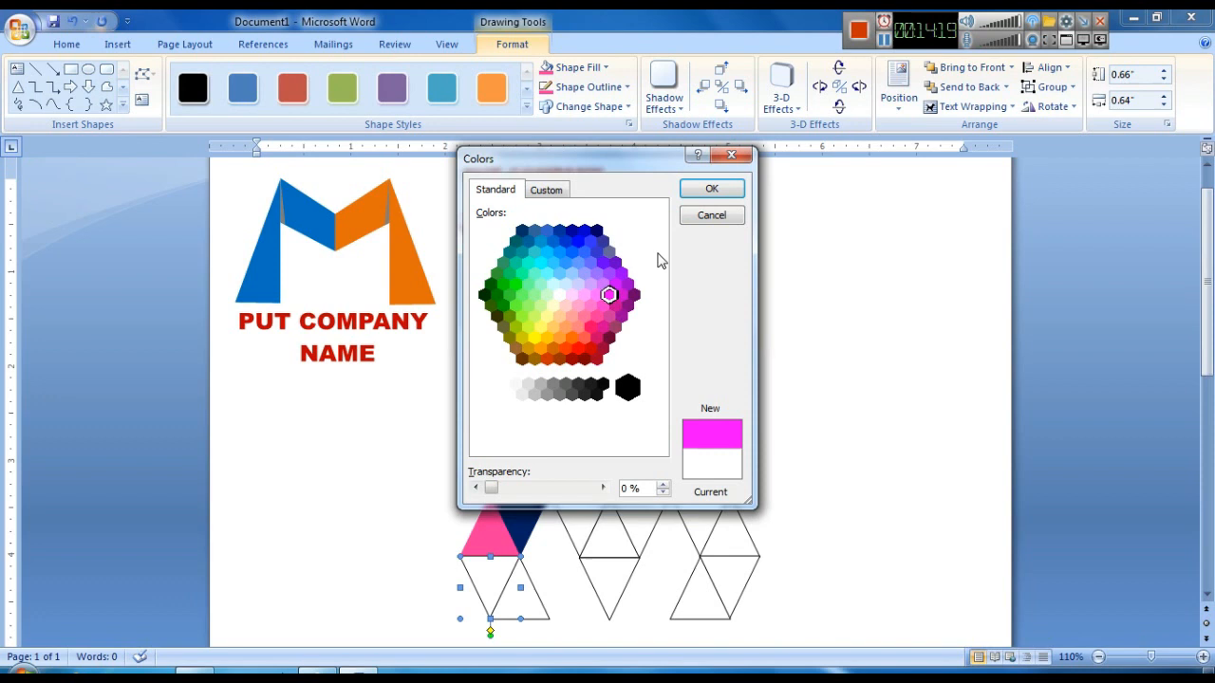
{"action": "left_click", "coordinate": [710, 189]}
{"action": "left_click", "coordinate": [589, 86]}
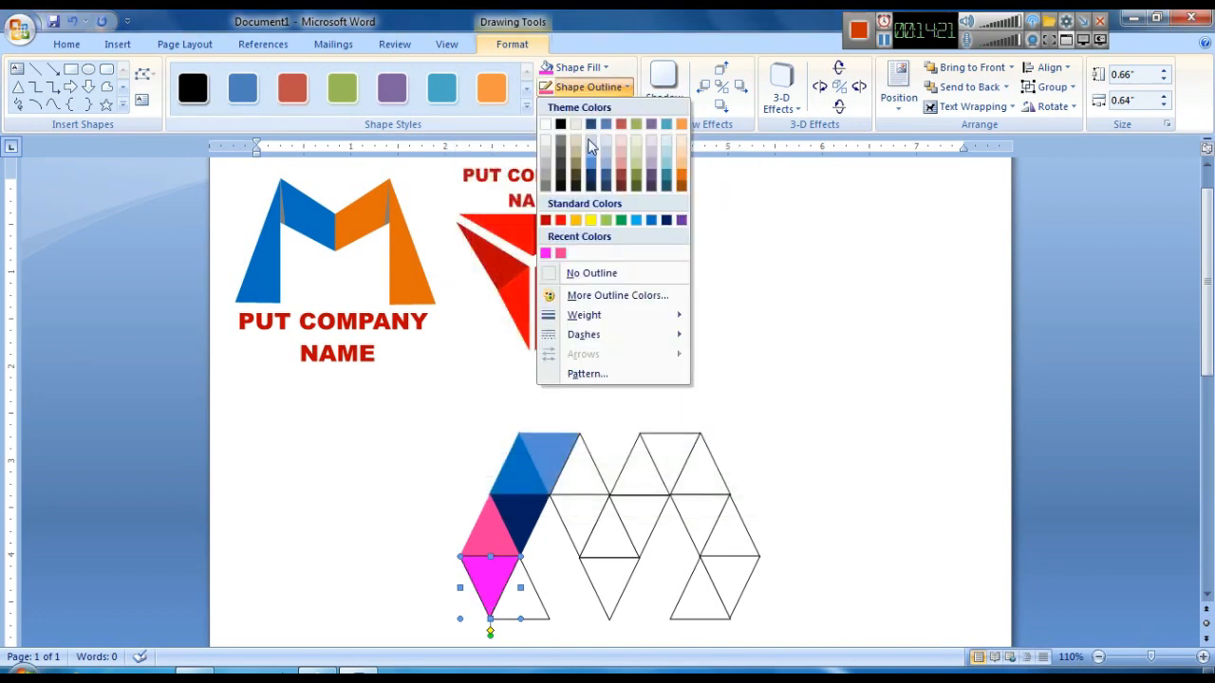
{"action": "left_click", "coordinate": [545, 254]}
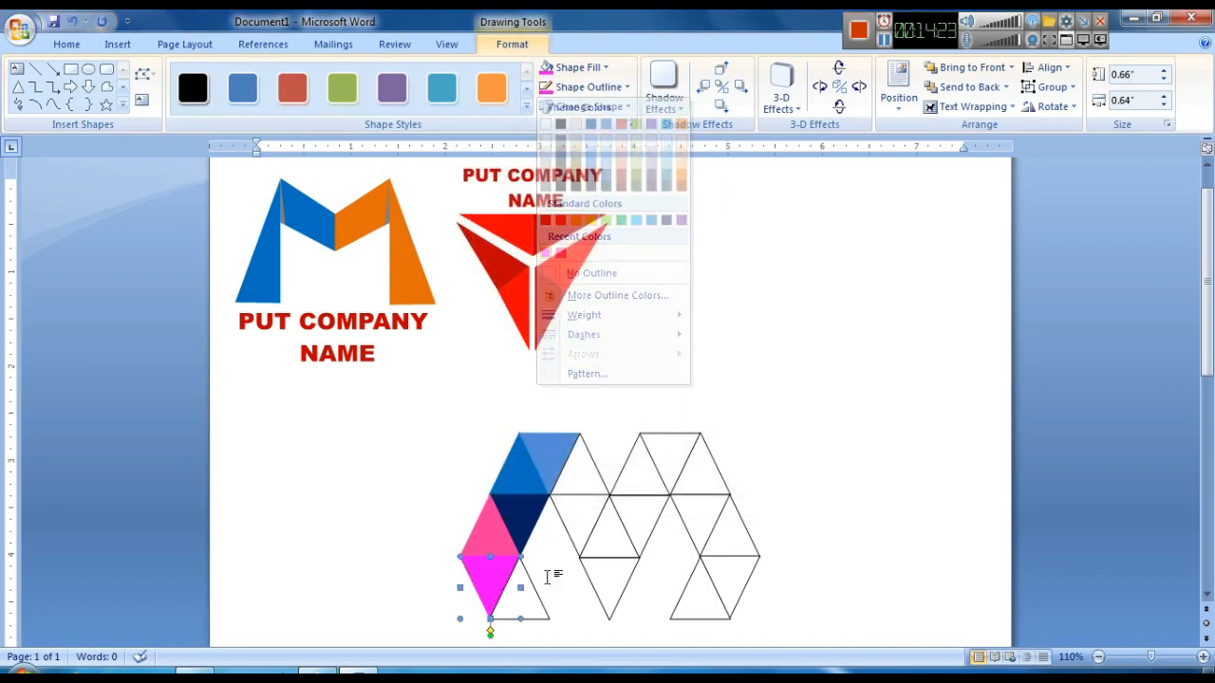
- Fill the upright triangle at the bottom of the left column dark red and outline it in dark red
{"action": "left_click", "coordinate": [576, 67]}
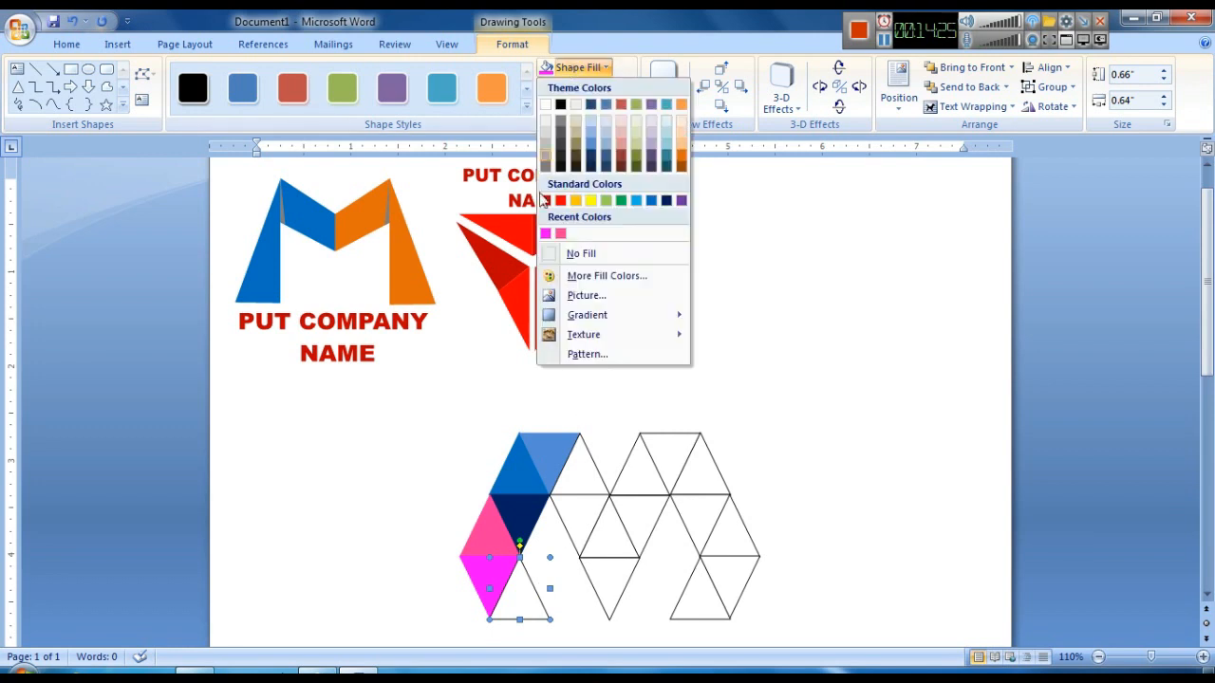
{"action": "left_click", "coordinate": [545, 200]}
{"action": "left_click", "coordinate": [589, 86]}
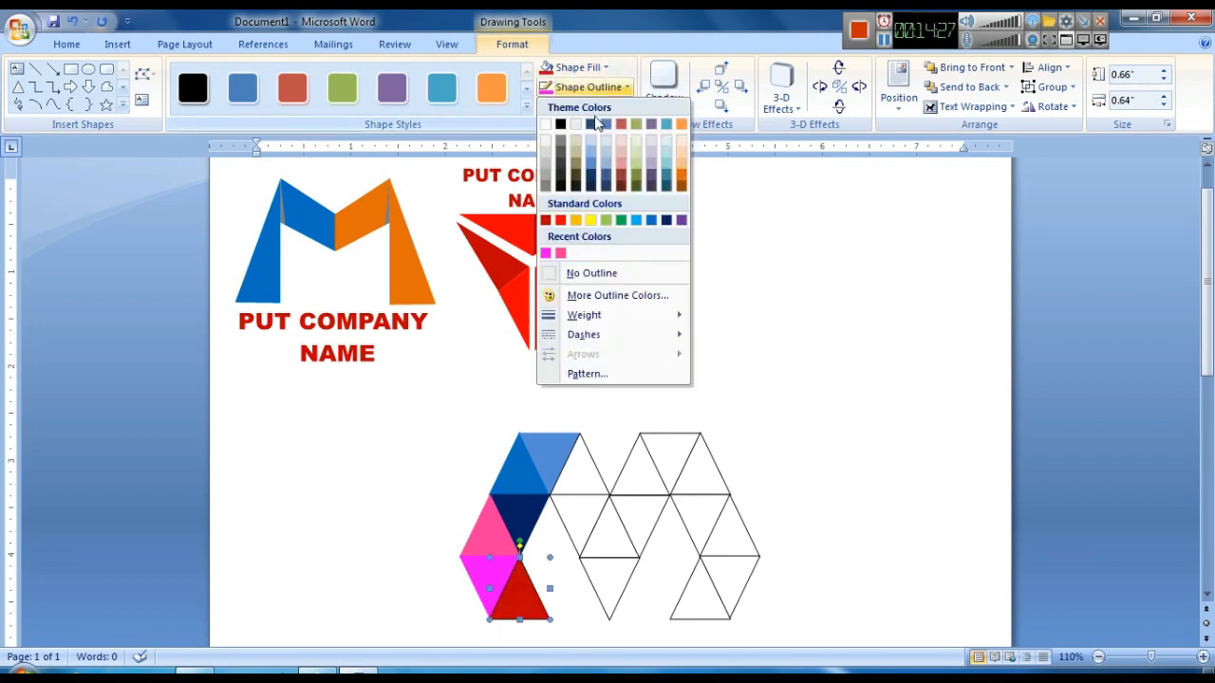
{"action": "left_click", "coordinate": [546, 221]}
{"action": "left_click", "coordinate": [829, 391]}
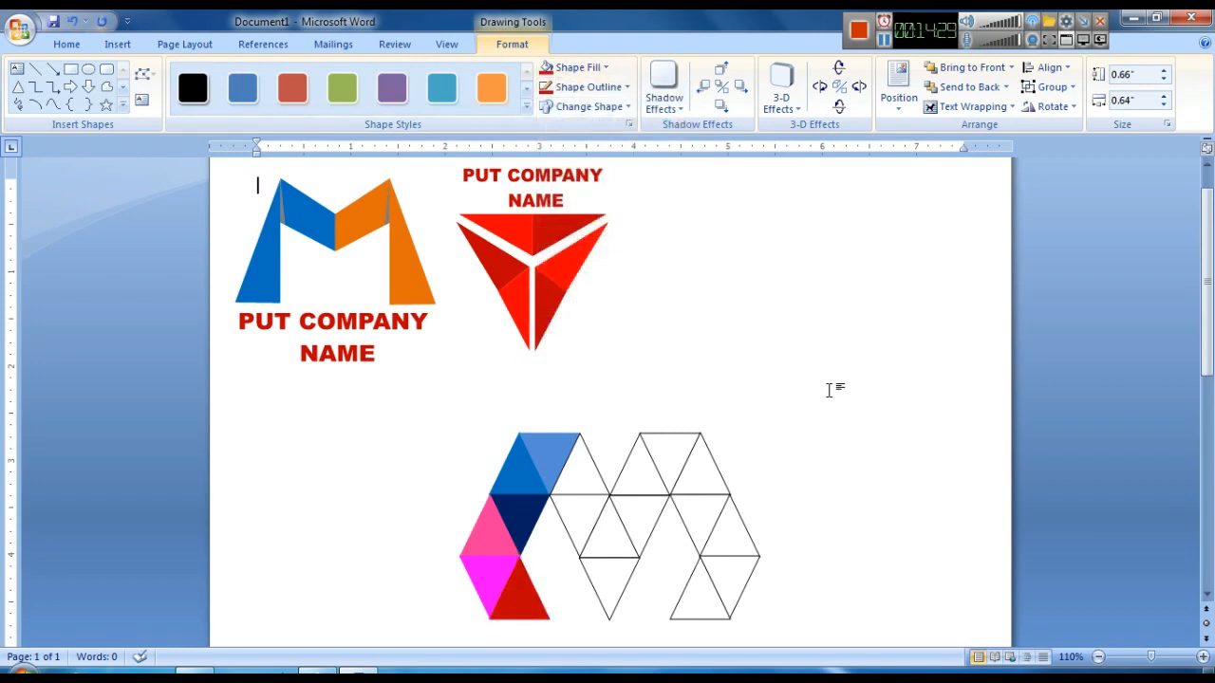
- Fill the upright triangle beside the top blue pair dark purple and outline it in the same purple
{"action": "scroll", "coordinate": [831, 394], "scroll_direction": "down", "scroll_amount": 1}
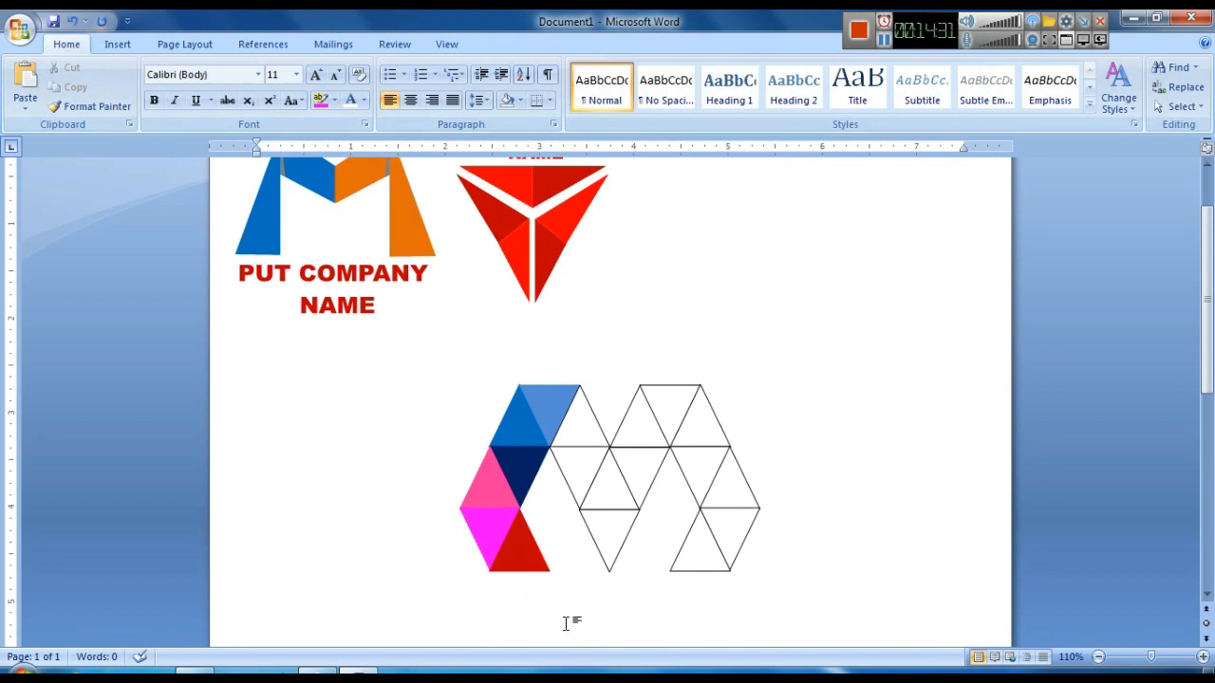
{"action": "left_click", "coordinate": [579, 431]}
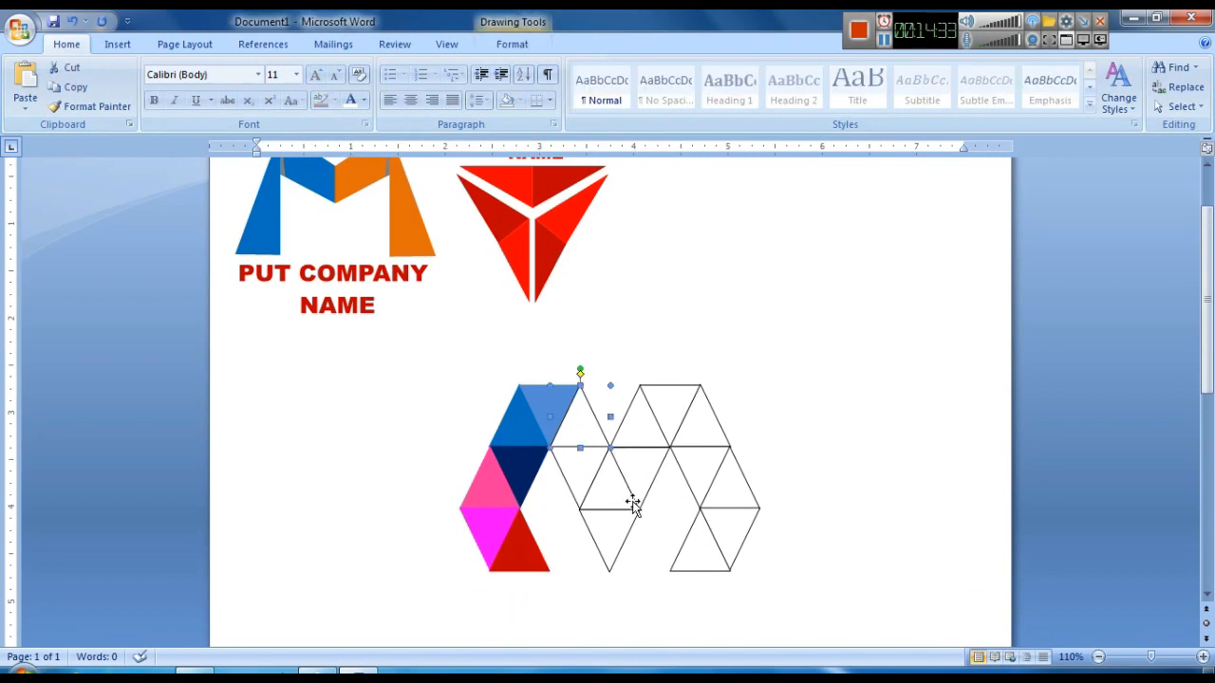
{"action": "left_click", "coordinate": [511, 43]}
{"action": "left_click", "coordinate": [608, 68]}
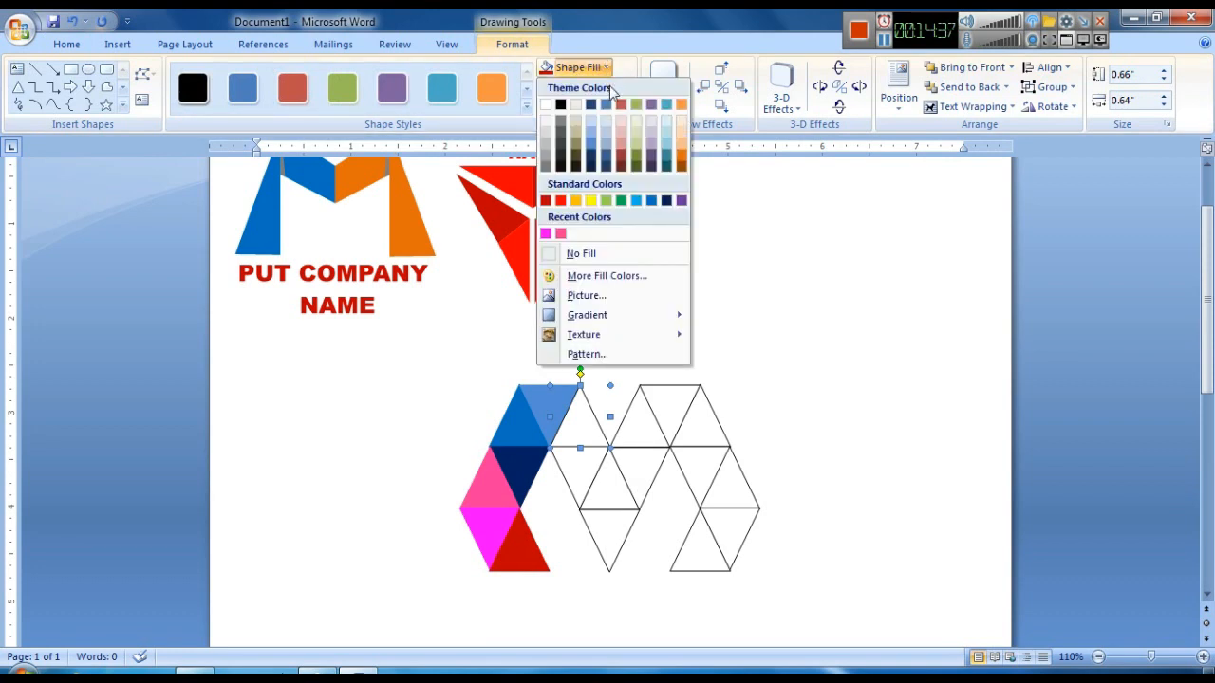
{"action": "left_click", "coordinate": [651, 162]}
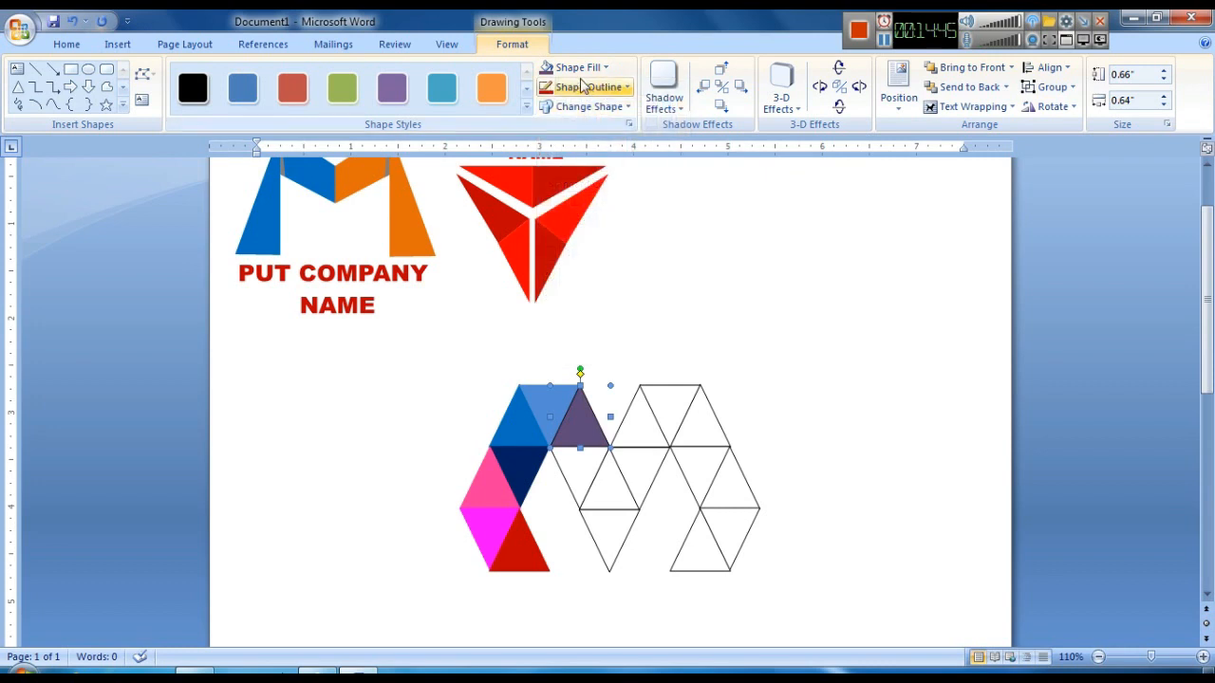
{"action": "left_click", "coordinate": [581, 86]}
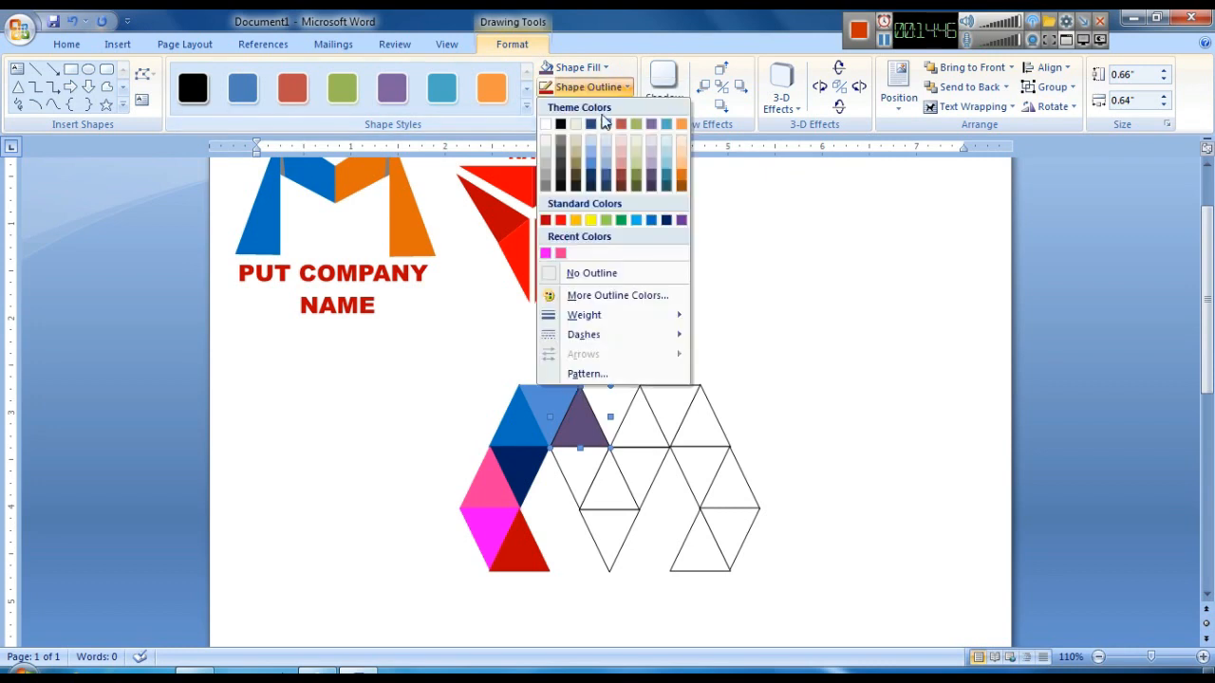
{"action": "left_click", "coordinate": [650, 169]}
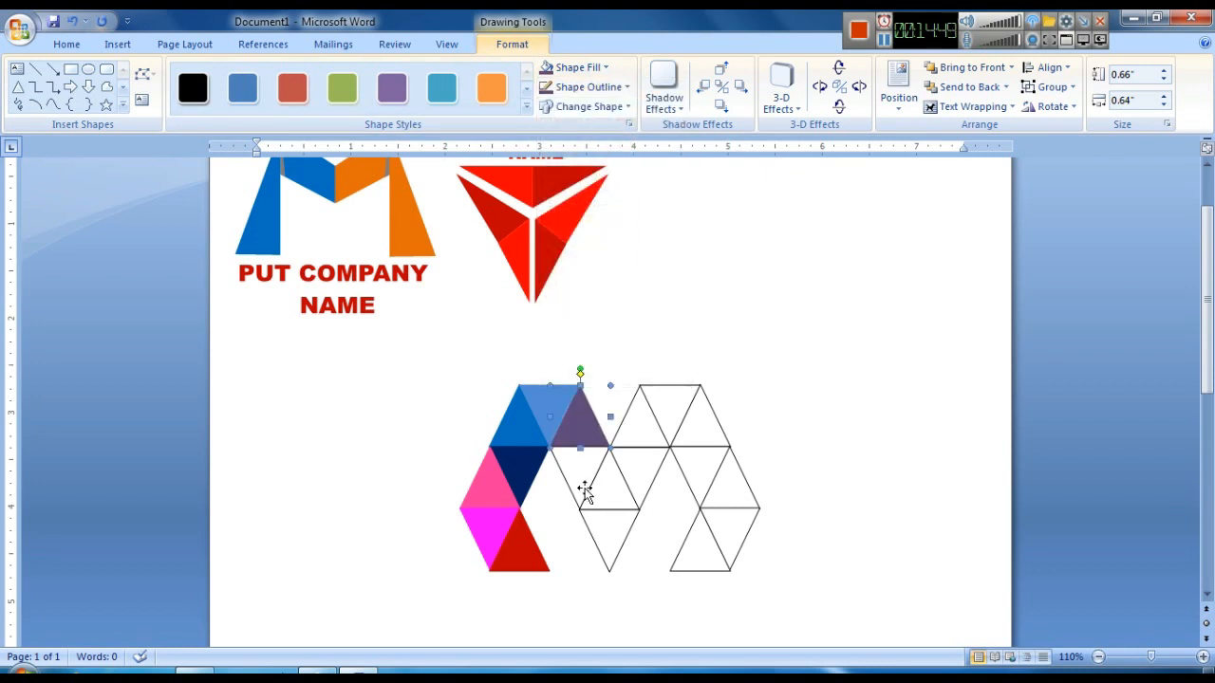
- Fill the next upright triangle in the top row dark purple with a matching purple outline
{"action": "left_click", "coordinate": [639, 433]}
{"action": "left_click", "coordinate": [577, 67]}
{"action": "left_click", "coordinate": [635, 166]}
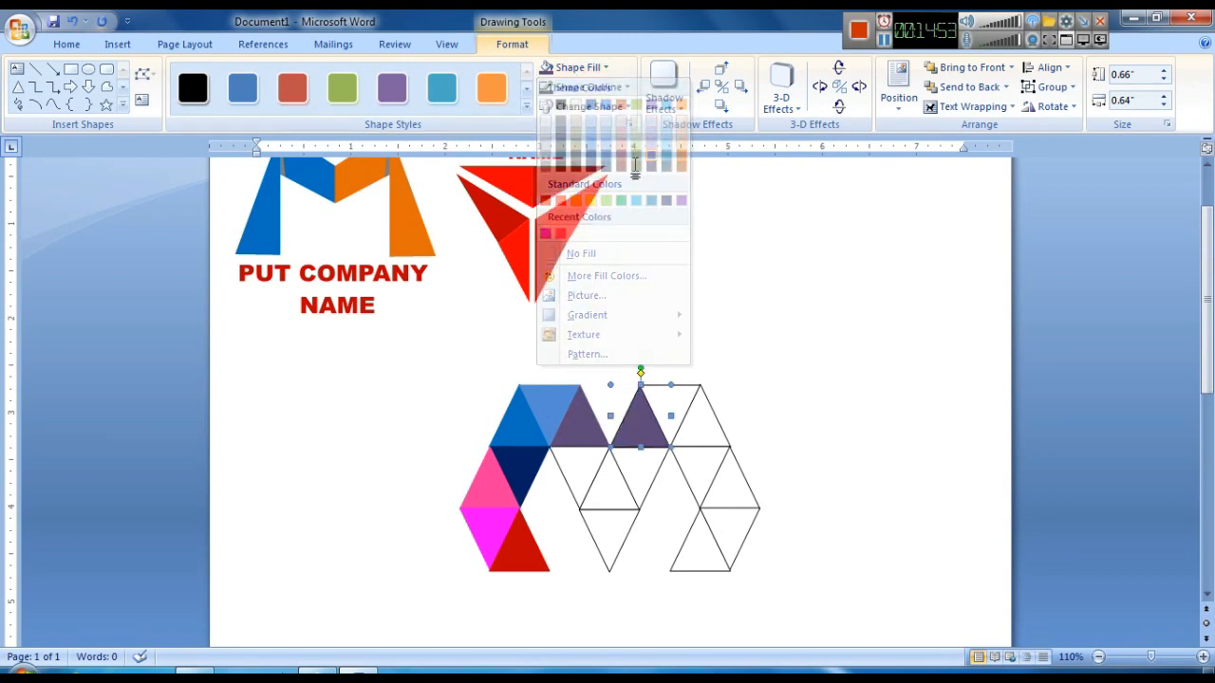
{"action": "left_click", "coordinate": [588, 86]}
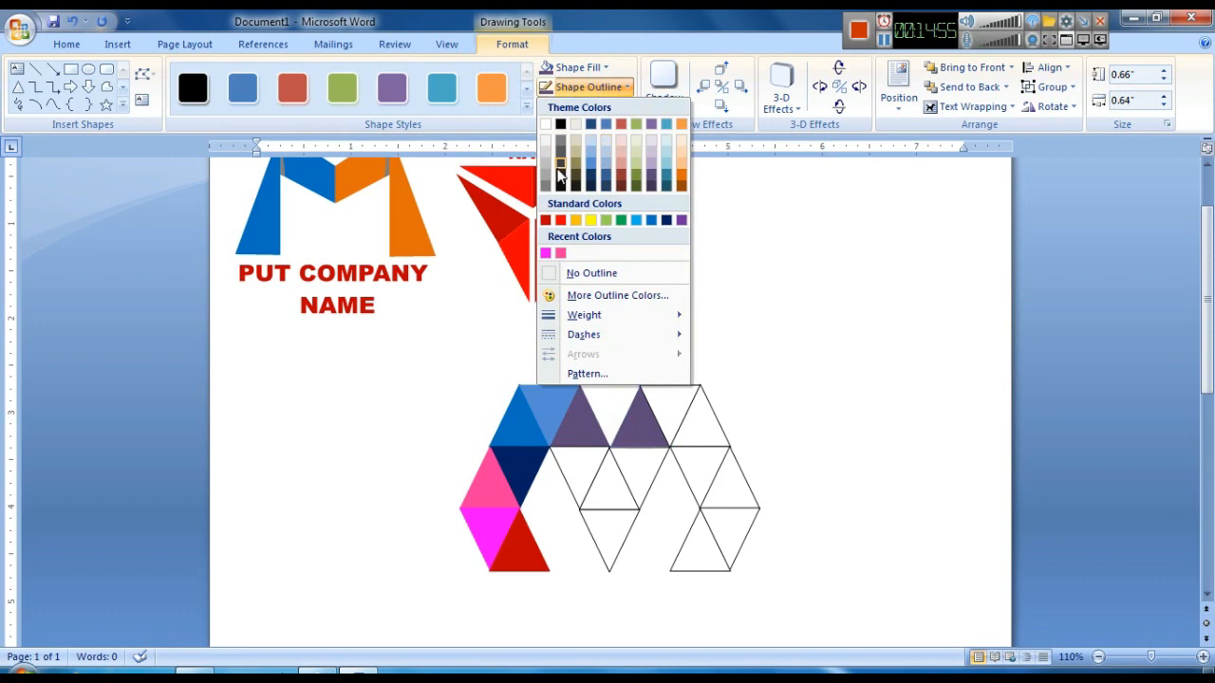
{"action": "left_click", "coordinate": [653, 181]}
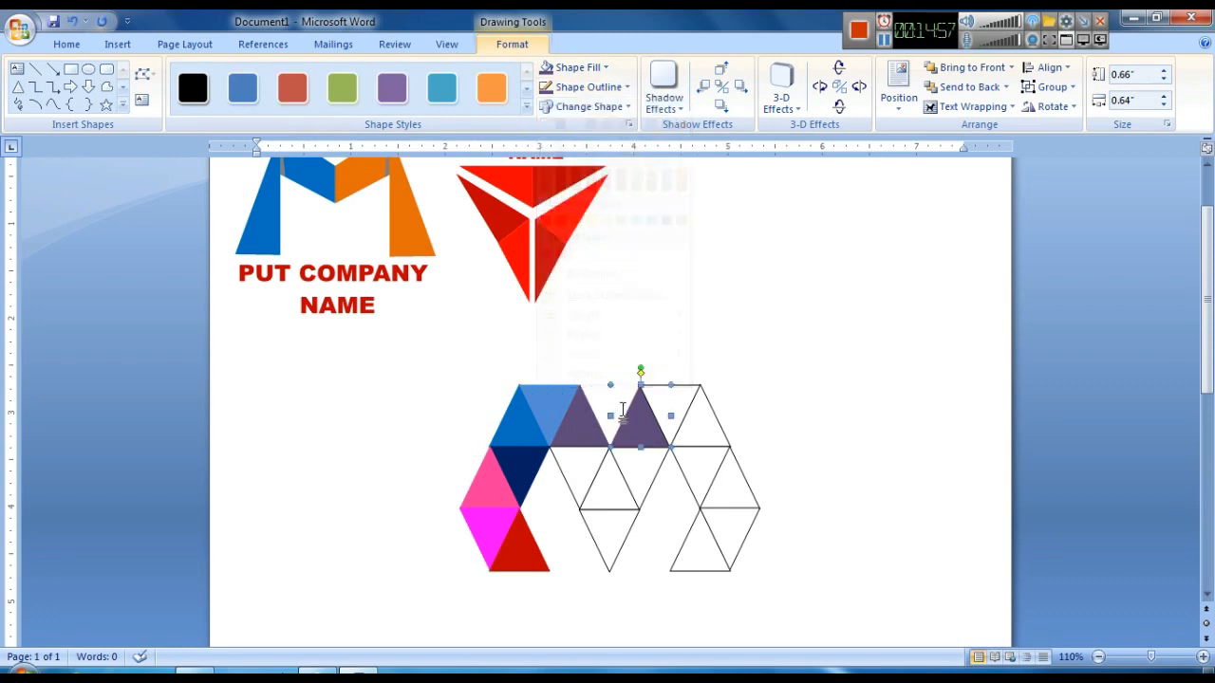
- Fill the inverted triangle below the first purple triangle light olive green with a matching outline
{"action": "left_click", "coordinate": [580, 461]}
{"action": "left_click", "coordinate": [579, 68]}
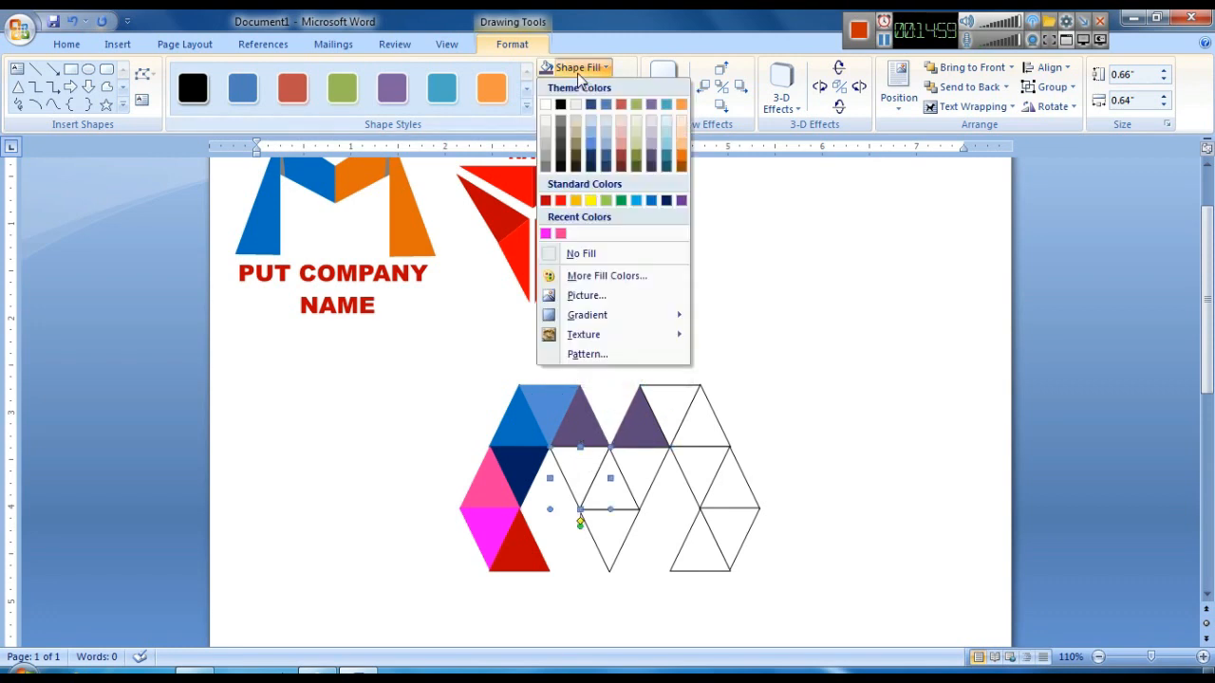
{"action": "left_click", "coordinate": [635, 149]}
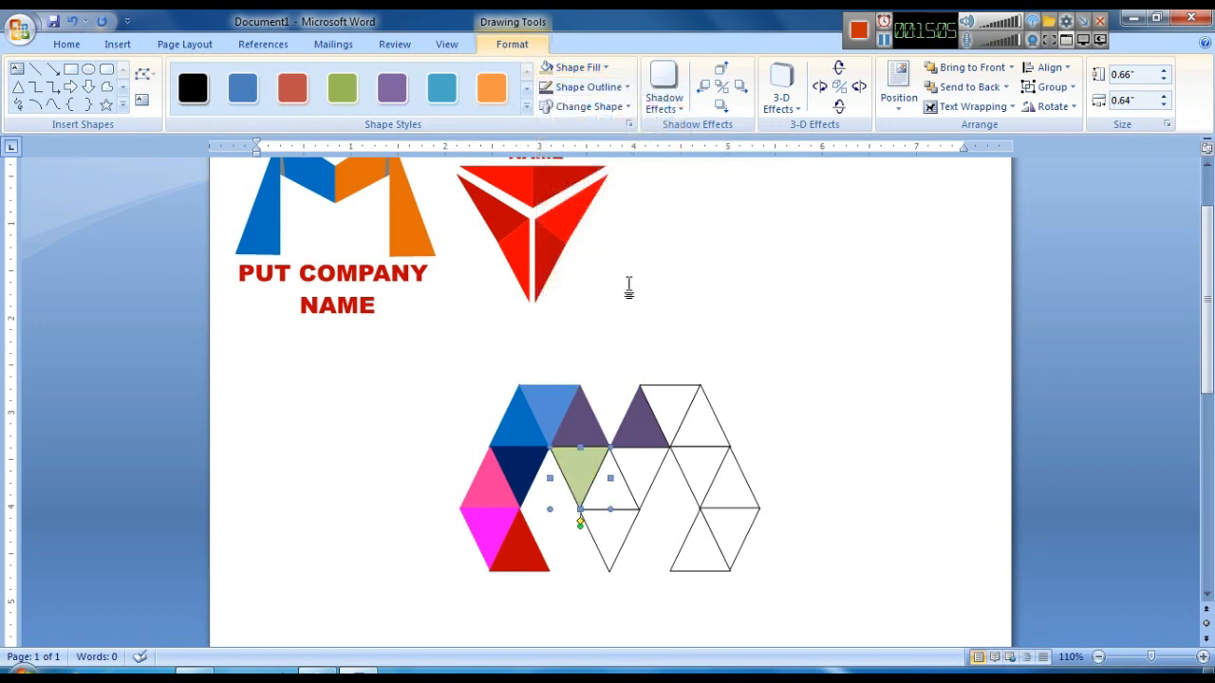
{"action": "left_click", "coordinate": [588, 86]}
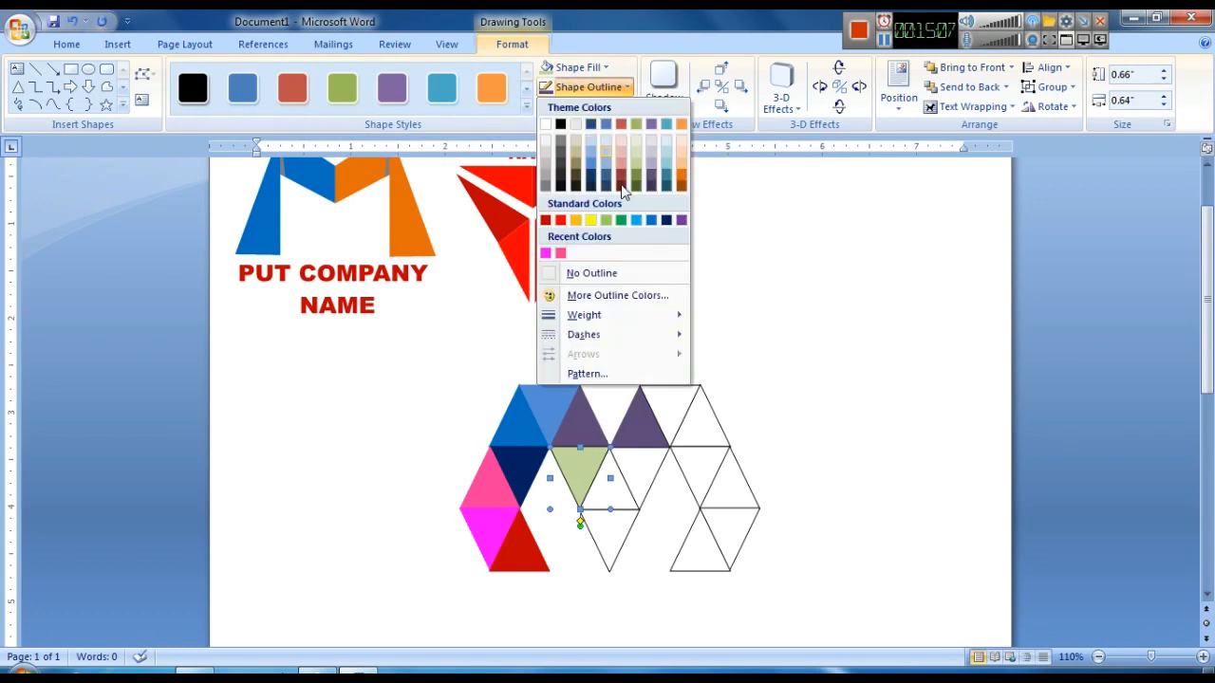
{"action": "left_click", "coordinate": [638, 161]}
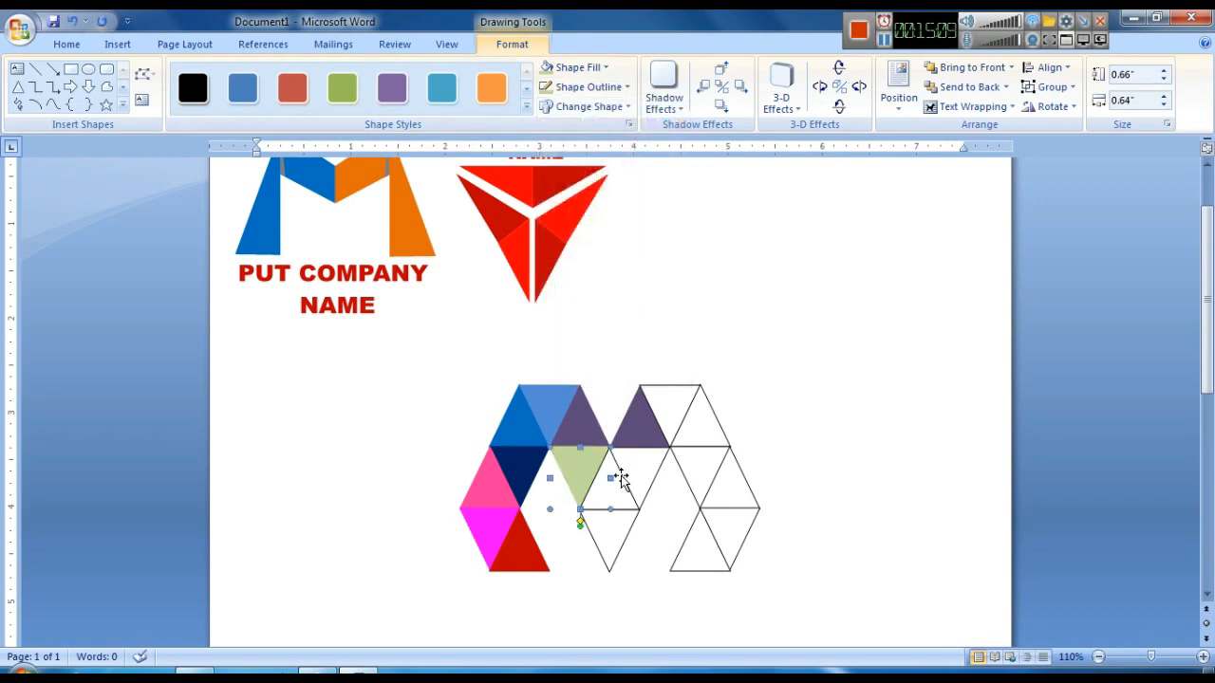
- Fill the upright triangle in the middle of the second row light green and remove its outline
{"action": "left_click", "coordinate": [604, 70]}
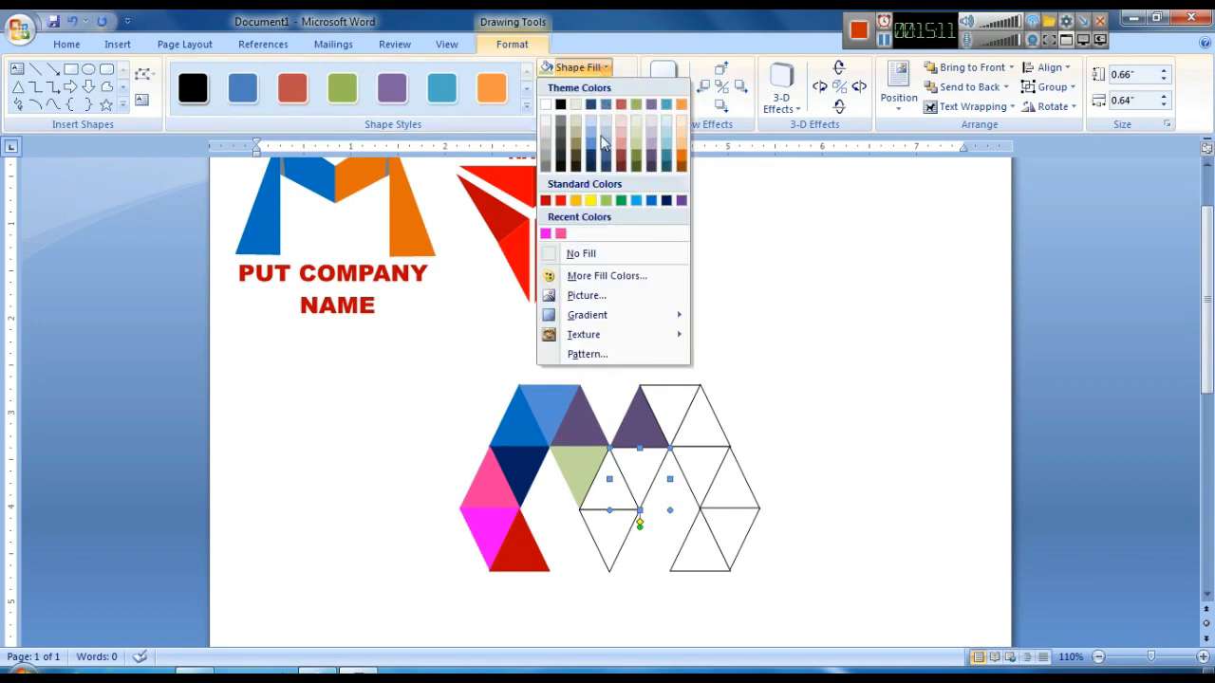
{"action": "left_click", "coordinate": [607, 479]}
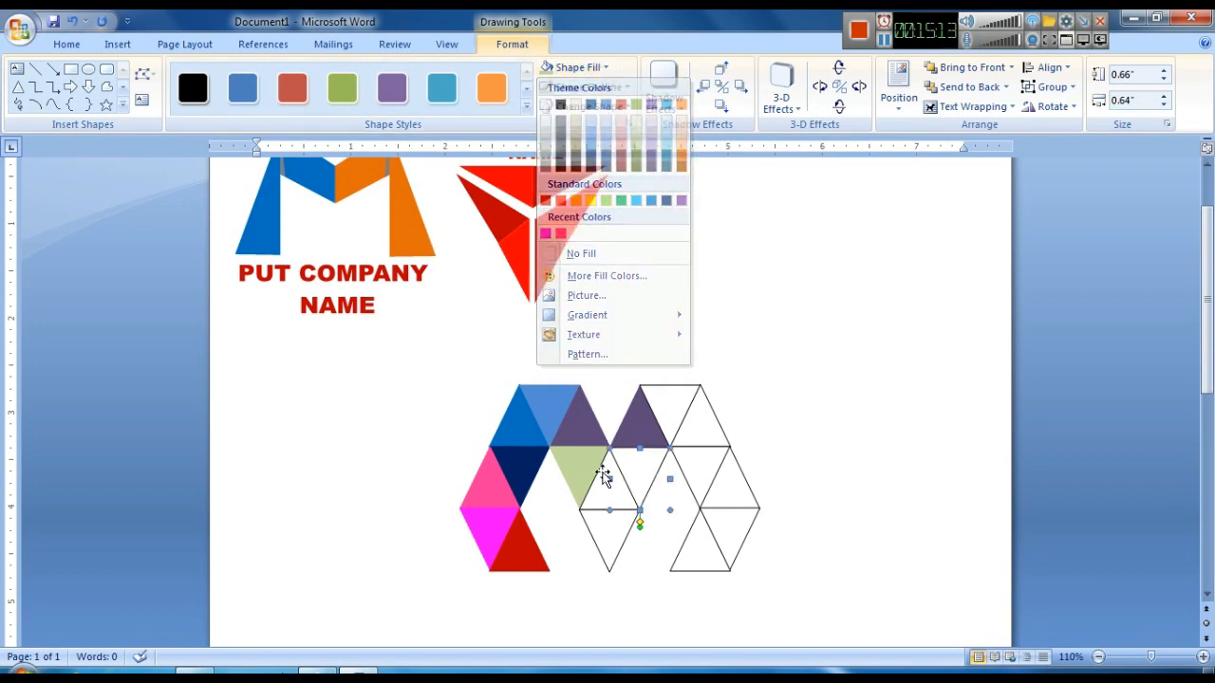
{"action": "left_click", "coordinate": [609, 486]}
{"action": "left_click", "coordinate": [604, 68]}
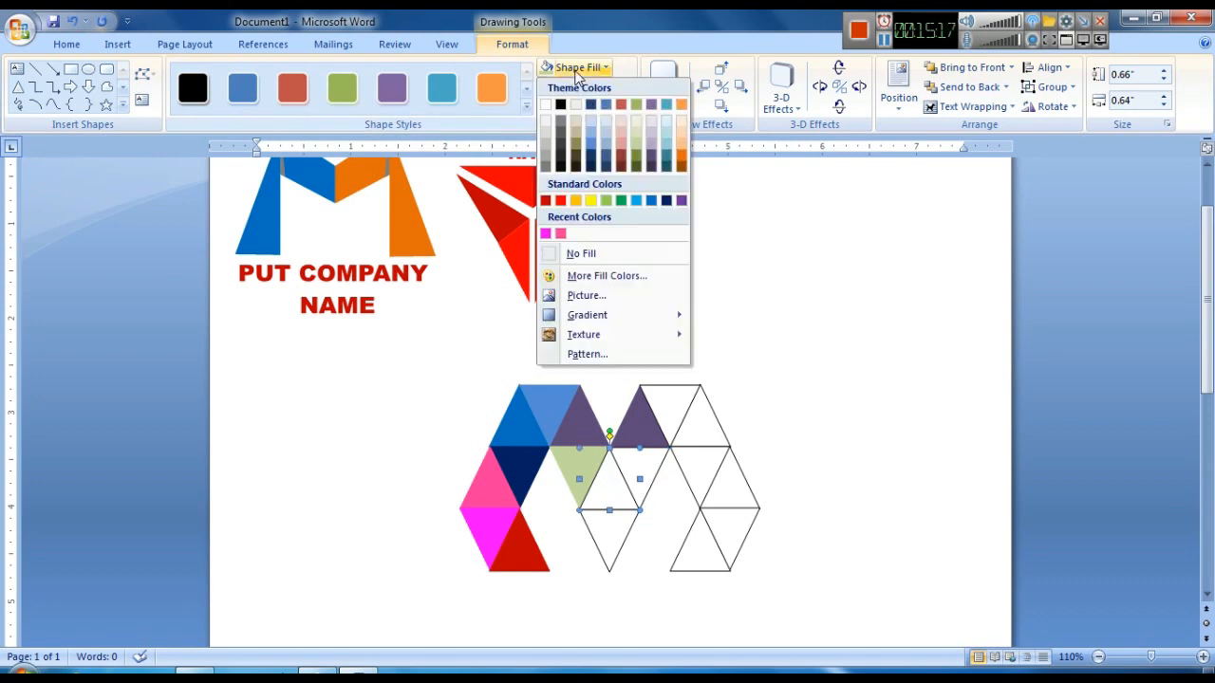
{"action": "left_click", "coordinate": [604, 203]}
{"action": "left_click", "coordinate": [608, 87]}
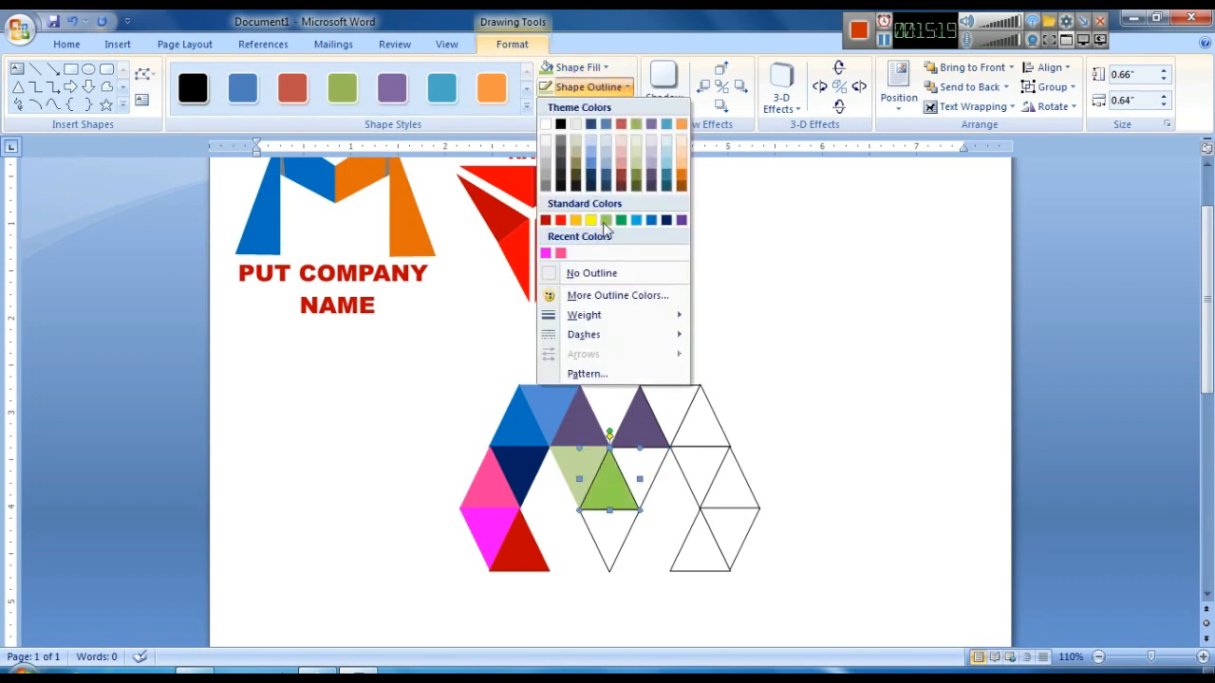
{"action": "left_click", "coordinate": [617, 274]}
- Fill the inverted triangle to its right light olive green with a matching outline
{"action": "left_click", "coordinate": [643, 465]}
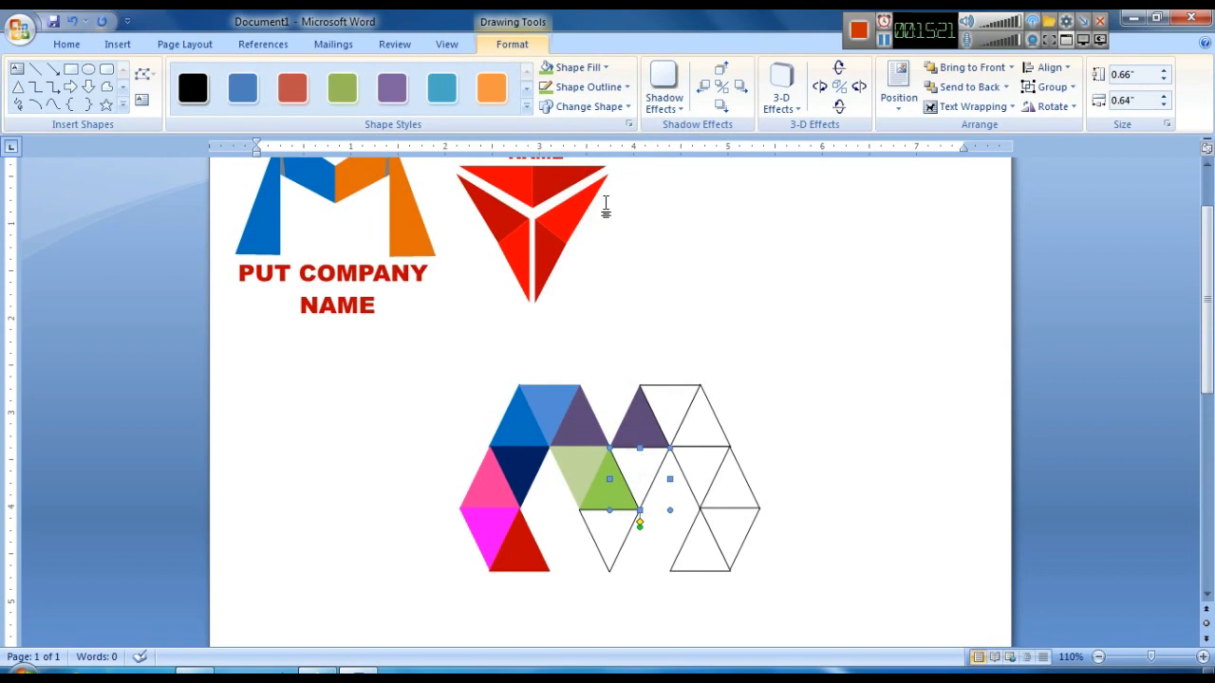
{"action": "left_click", "coordinate": [582, 69]}
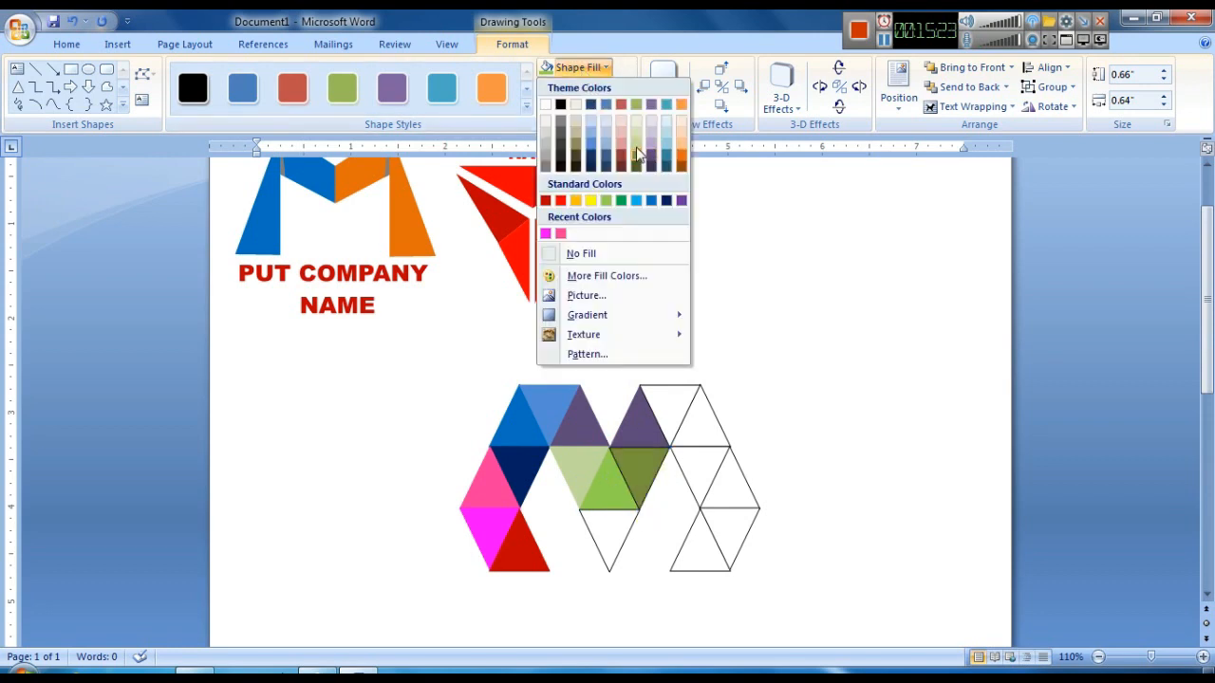
{"action": "left_click", "coordinate": [636, 157]}
{"action": "left_click", "coordinate": [603, 87]}
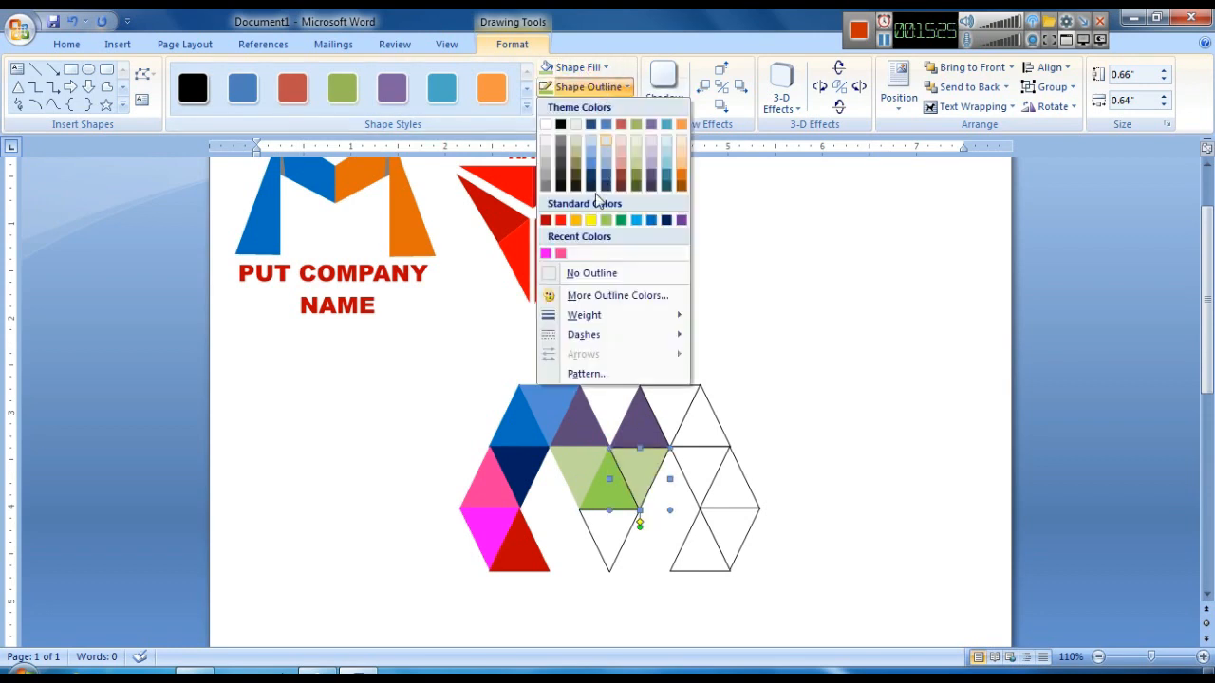
{"action": "left_click", "coordinate": [636, 164]}
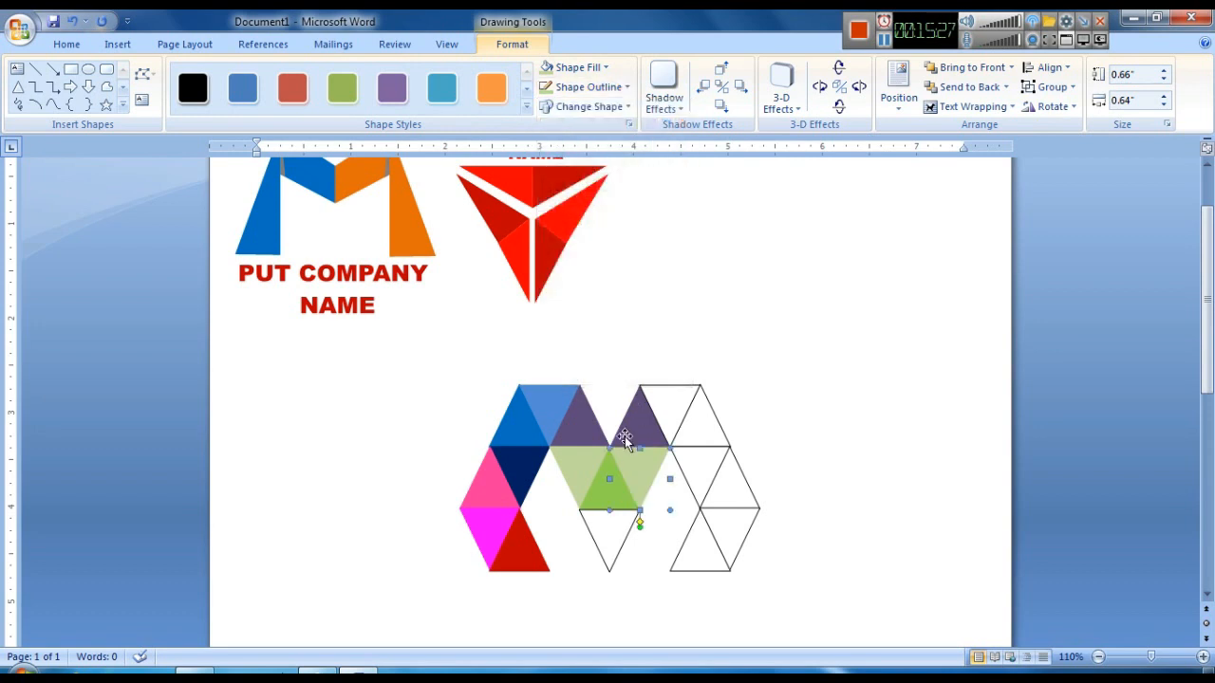
- Fill the inverted triangle at the bottom of the middle section green and outline it green
{"action": "left_click", "coordinate": [605, 527]}
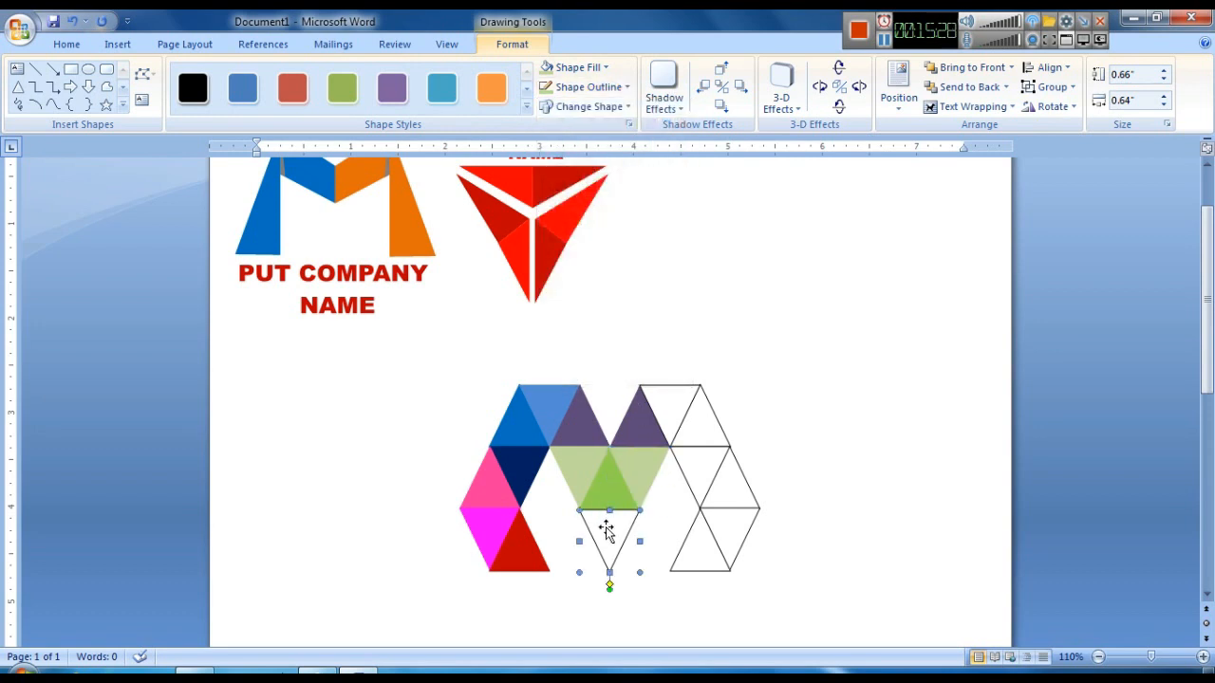
{"action": "left_click", "coordinate": [570, 67]}
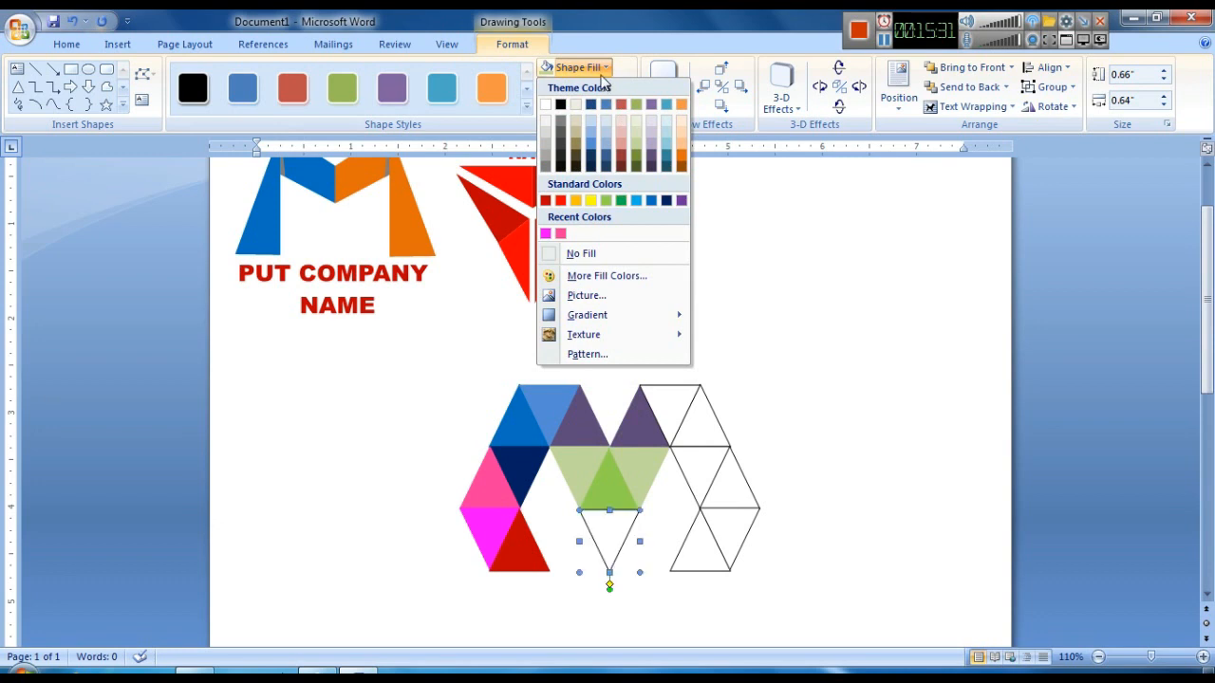
{"action": "left_click", "coordinate": [620, 199]}
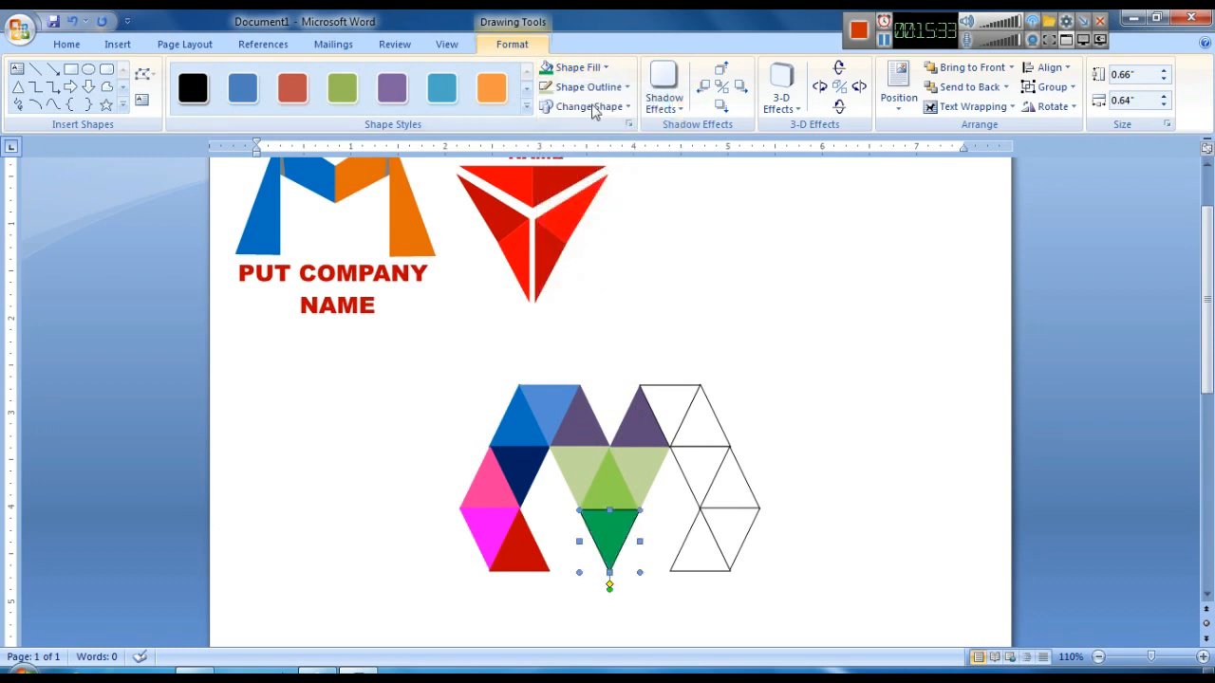
{"action": "left_click", "coordinate": [588, 87]}
{"action": "left_click", "coordinate": [624, 222]}
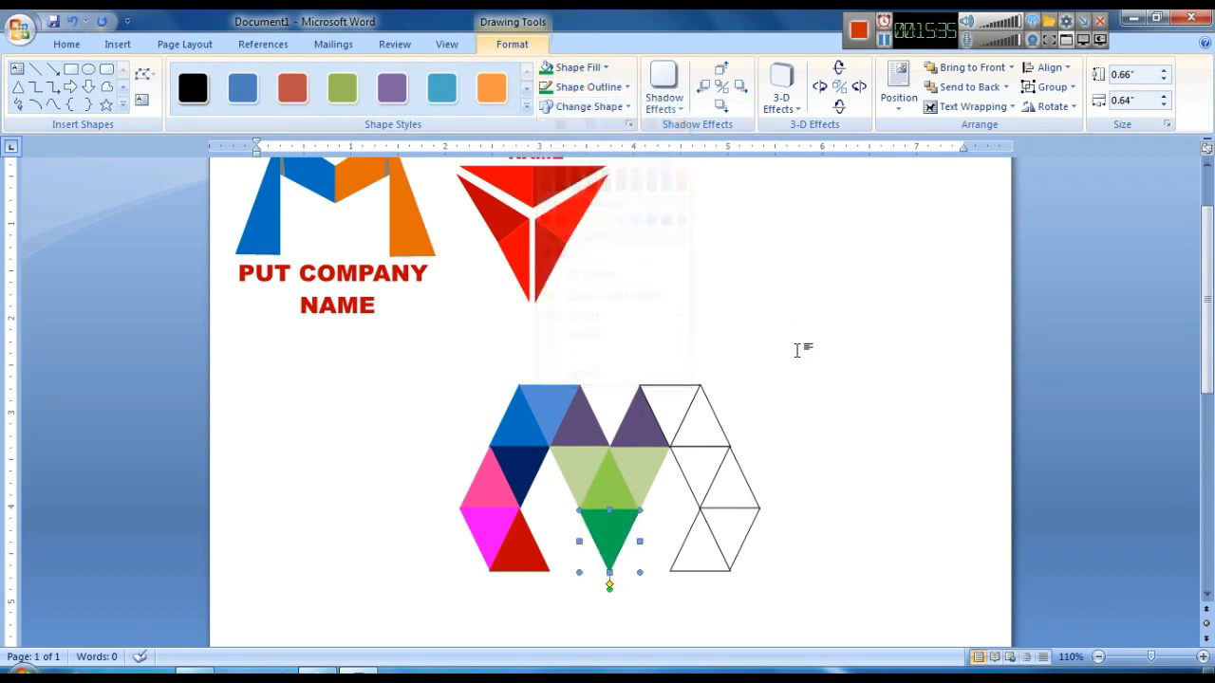
{"action": "left_click", "coordinate": [797, 348]}
- Select the uncoloured triangles on the right side of the grid and delete them
{"action": "scroll", "coordinate": [797, 351], "scroll_direction": "down", "scroll_amount": 1}
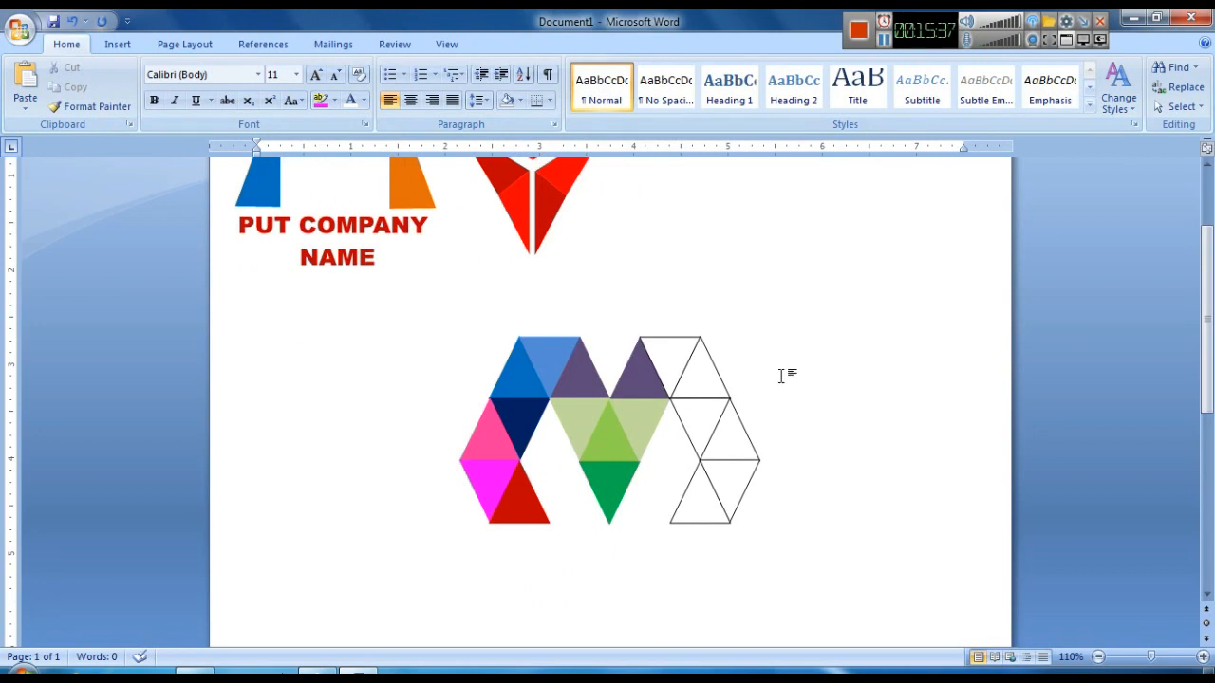
{"action": "left_click", "coordinate": [720, 423]}
{"action": "left_click", "coordinate": [717, 505], "text": "shift"}
{"action": "left_click", "coordinate": [712, 423], "text": "shift"}
{"action": "left_click", "coordinate": [677, 358], "text": "shift"}
{"action": "left_click", "coordinate": [677, 358], "text": "shift"}
{"action": "key", "text": "Delete"}
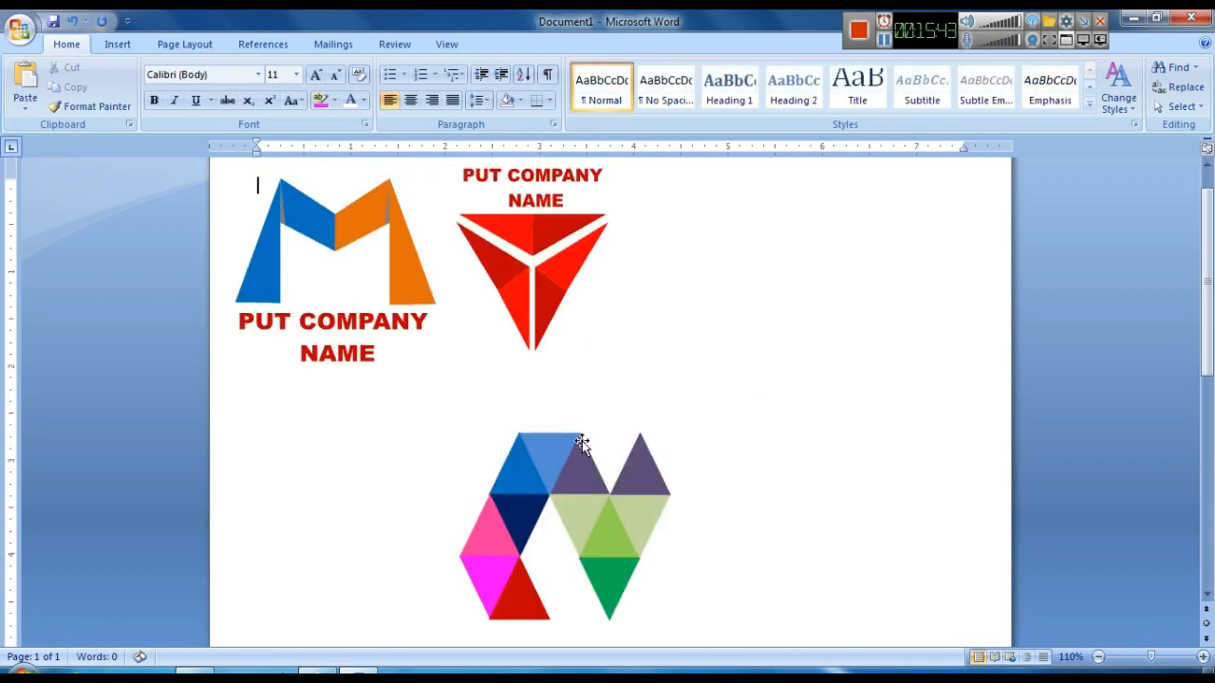
- Group the coloured triangles of the left column and duplicate the group
{"action": "left_click", "coordinate": [520, 544]}
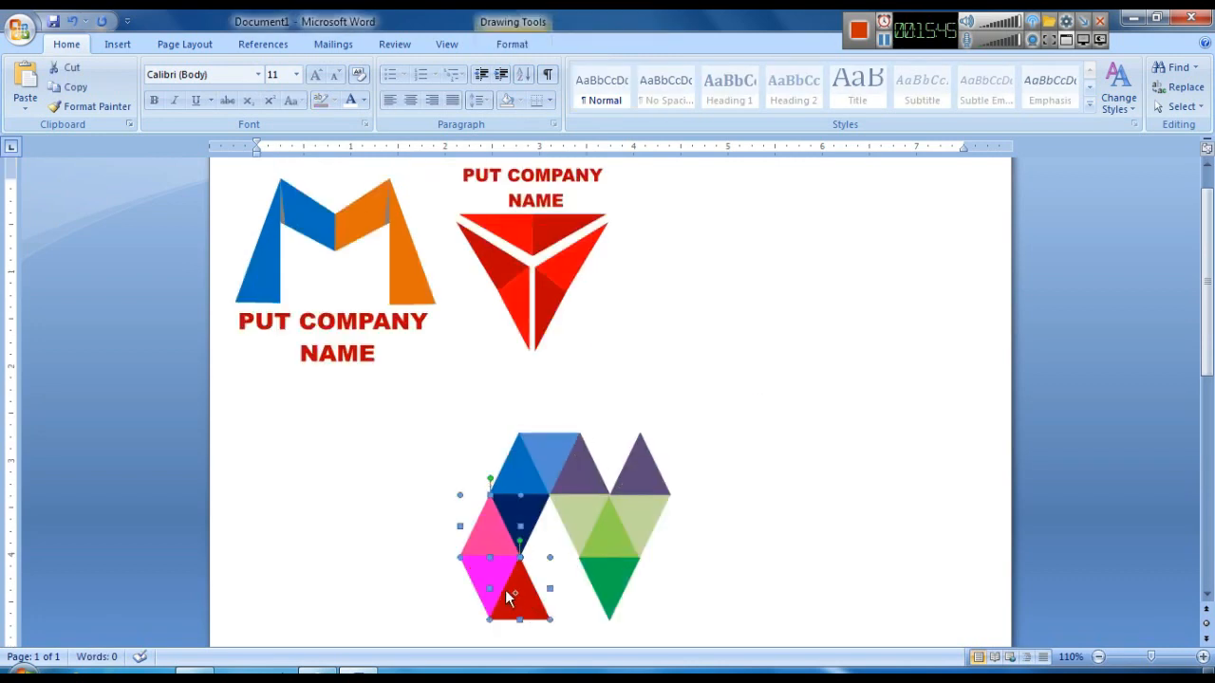
{"action": "right_click", "coordinate": [550, 458]}
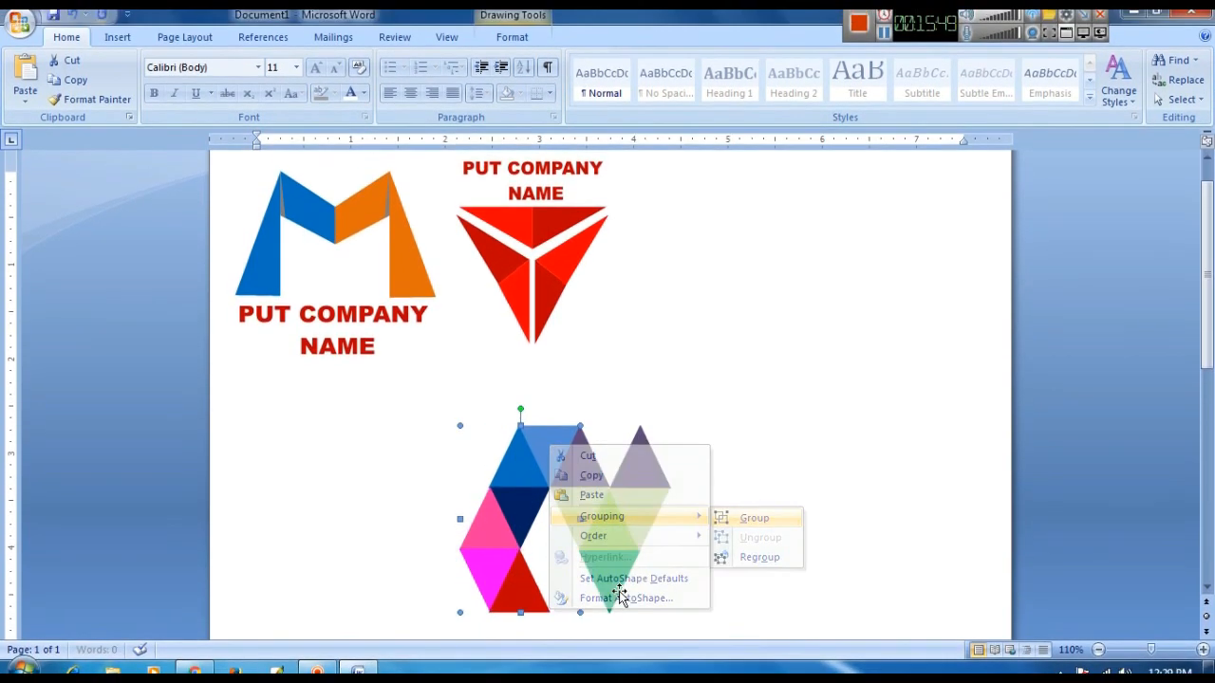
{"action": "key", "text": "ctrl+d"}
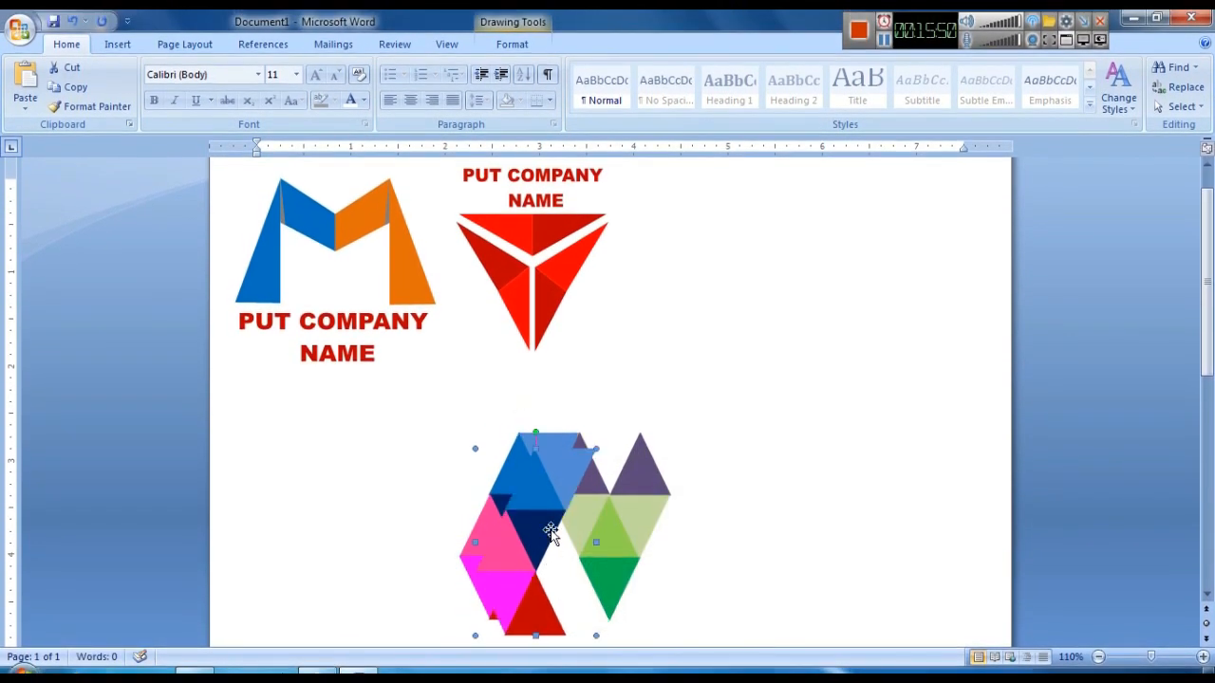
- Flip the duplicate horizontally and move it to the right to form the M's right leg
{"action": "left_click", "coordinate": [511, 44]}
{"action": "left_click", "coordinate": [1051, 106]}
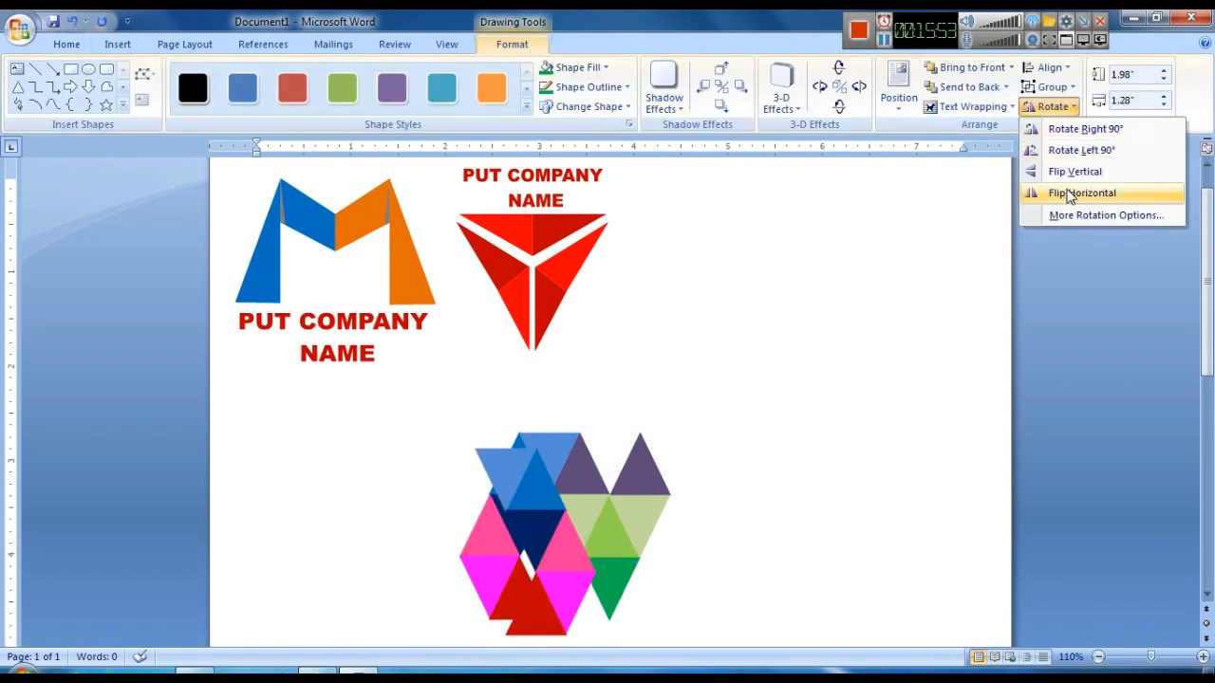
{"action": "left_click", "coordinate": [1070, 193]}
{"action": "left_click_drag", "start_coordinate": [535, 515], "coordinate": [694, 501]}
{"action": "left_click", "coordinate": [832, 467]}
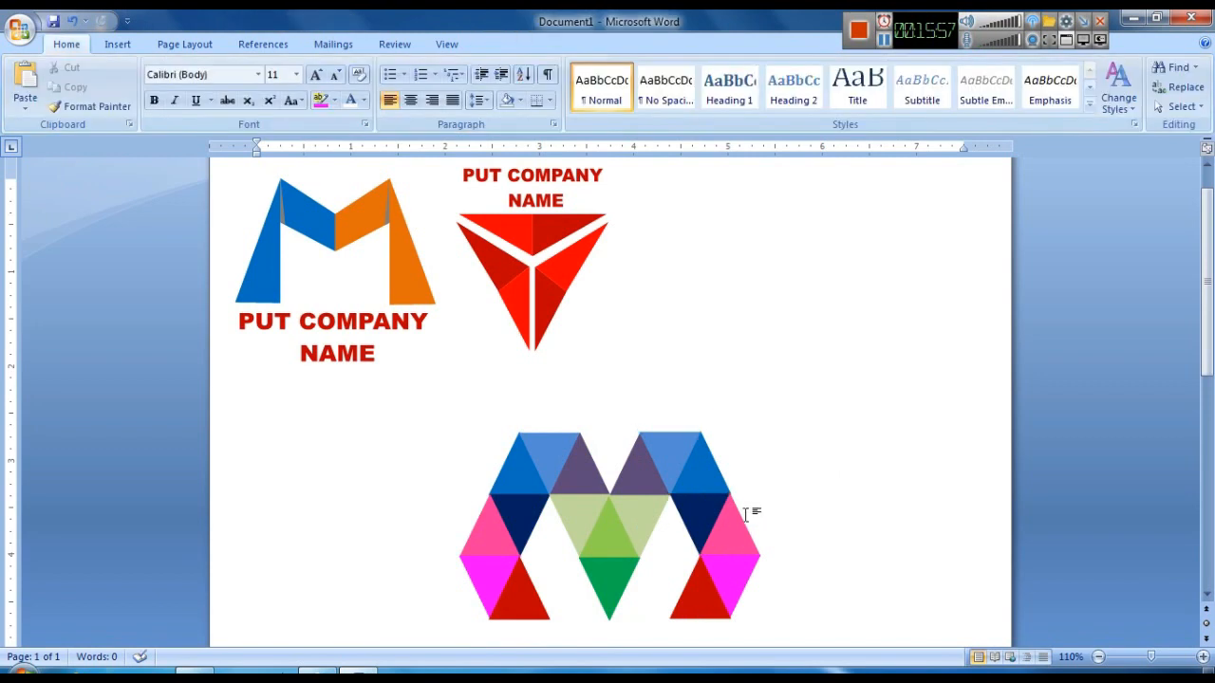
{"action": "key", "text": "ctrl+Down"}
{"action": "key", "text": "ctrl+Down"}
{"action": "key", "text": "ctrl+Right"}
{"action": "left_click", "coordinate": [757, 498]}
{"action": "left_click", "coordinate": [720, 516]}
{"action": "left_click", "coordinate": [808, 464]}
{"action": "scroll", "coordinate": [806, 464], "scroll_direction": "down", "scroll_amount": 3}
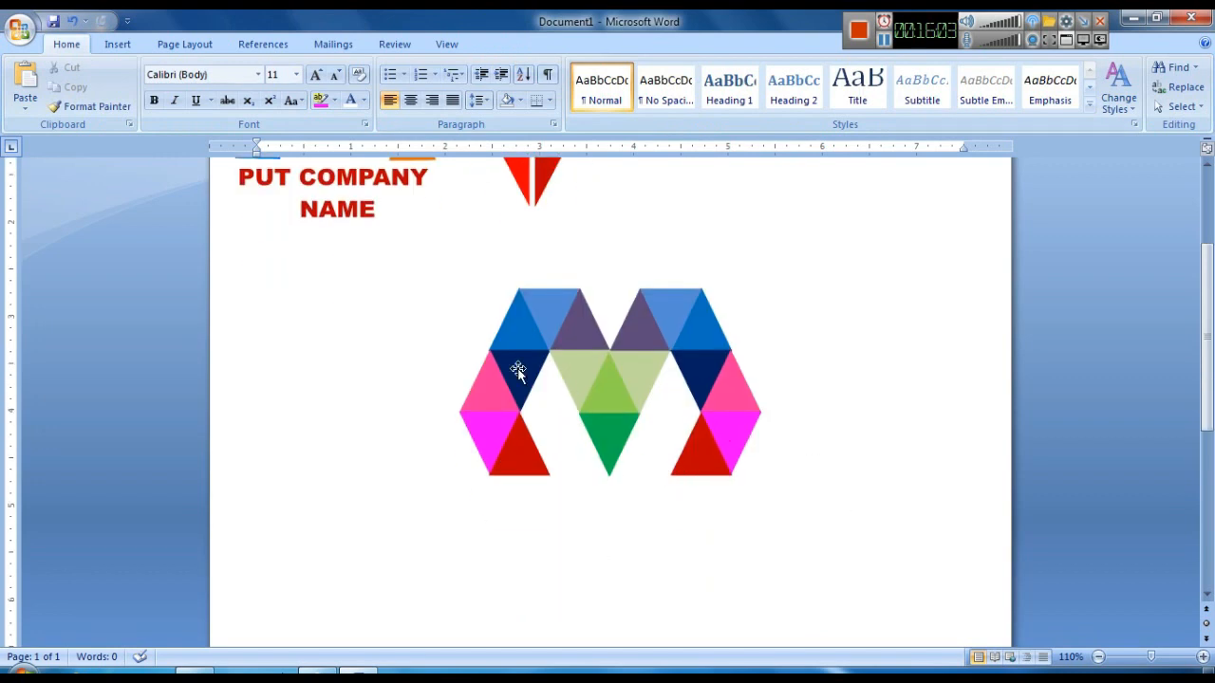
{"action": "left_click", "coordinate": [519, 371]}
{"action": "key", "text": "ctrl+Left"}
{"action": "left_click", "coordinate": [849, 436]}
{"action": "left_click", "coordinate": [520, 509]}
{"action": "left_click", "coordinate": [813, 462]}
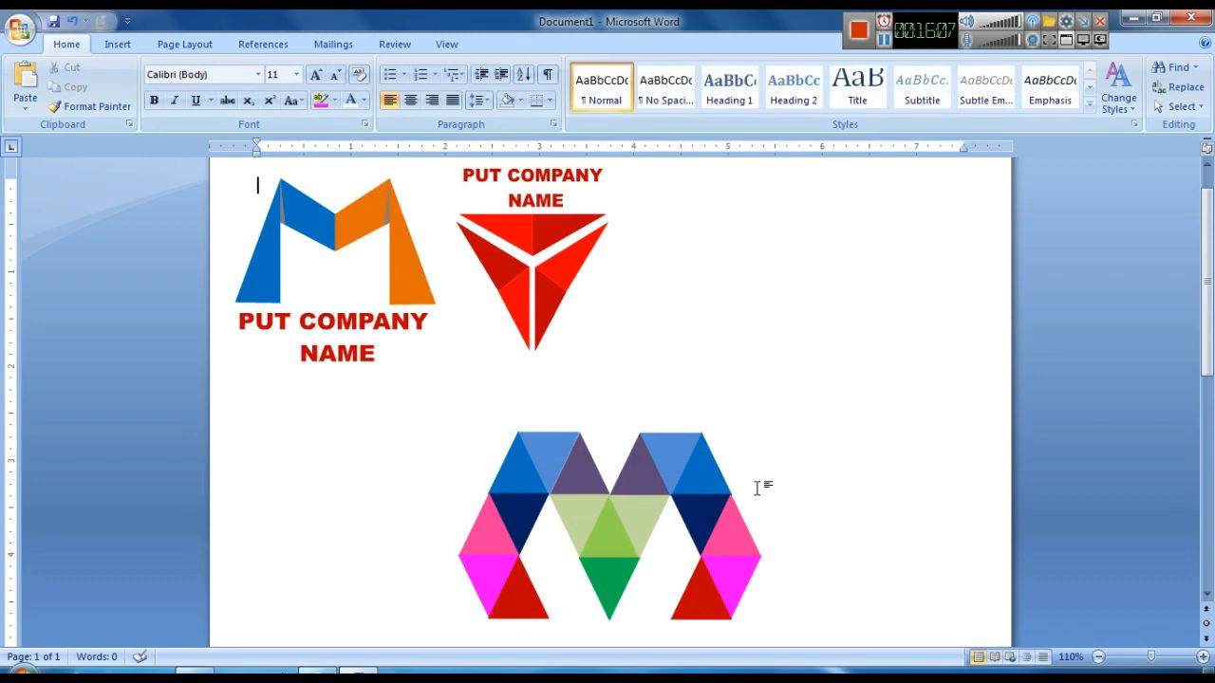
{"action": "scroll", "coordinate": [655, 487], "scroll_direction": "down", "scroll_amount": 2}
- Select all triangles of the M with the Select Objects tool and group them into one object
{"action": "left_click", "coordinate": [1182, 106]}
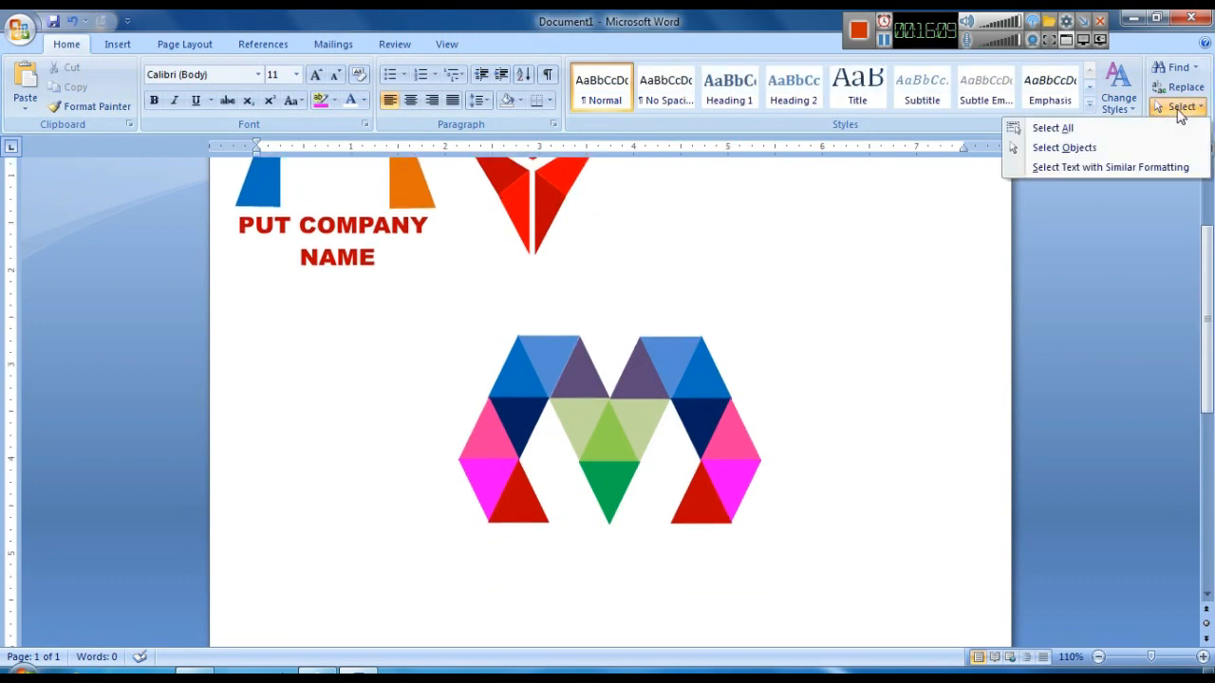
{"action": "left_click", "coordinate": [1044, 146]}
{"action": "left_click_drag", "start_coordinate": [679, 475], "coordinate": [788, 593]}
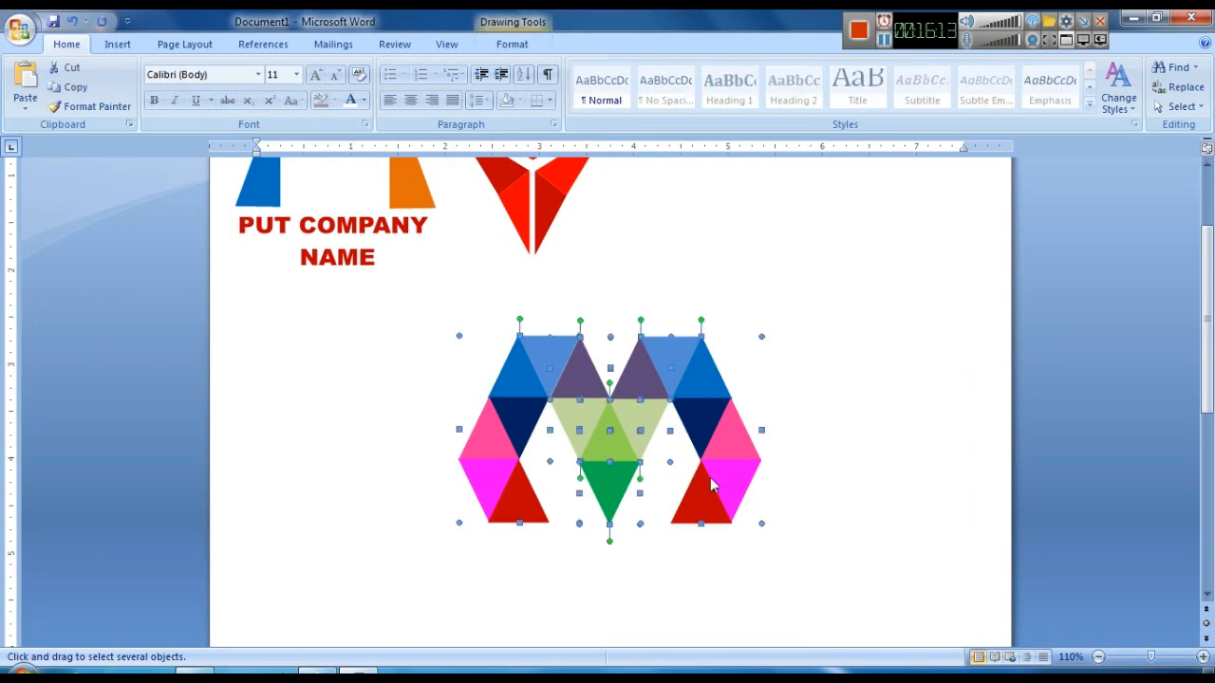
{"action": "right_click", "coordinate": [714, 486]}
{"action": "mouse_move", "coordinate": [759, 550]}
{"action": "left_click", "coordinate": [907, 553]}
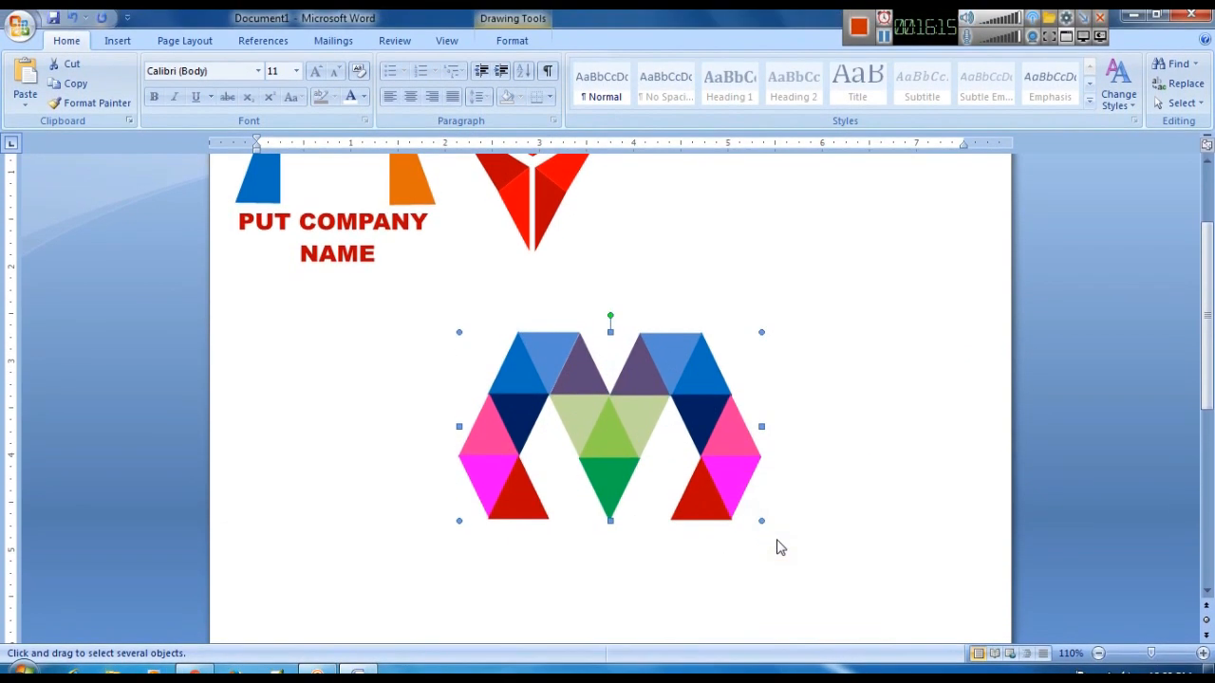
- Move the grouped M logo up and to the right, beneath the red triangle logo
{"action": "scroll", "coordinate": [712, 498], "scroll_direction": "up", "scroll_amount": 2}
{"action": "left_click_drag", "start_coordinate": [719, 480], "coordinate": [765, 404]}
{"action": "left_click", "coordinate": [716, 619]}
- Insert a WordArt in the first style and enter the letter-spaced title M O T I O N
{"action": "left_click", "coordinate": [118, 43]}
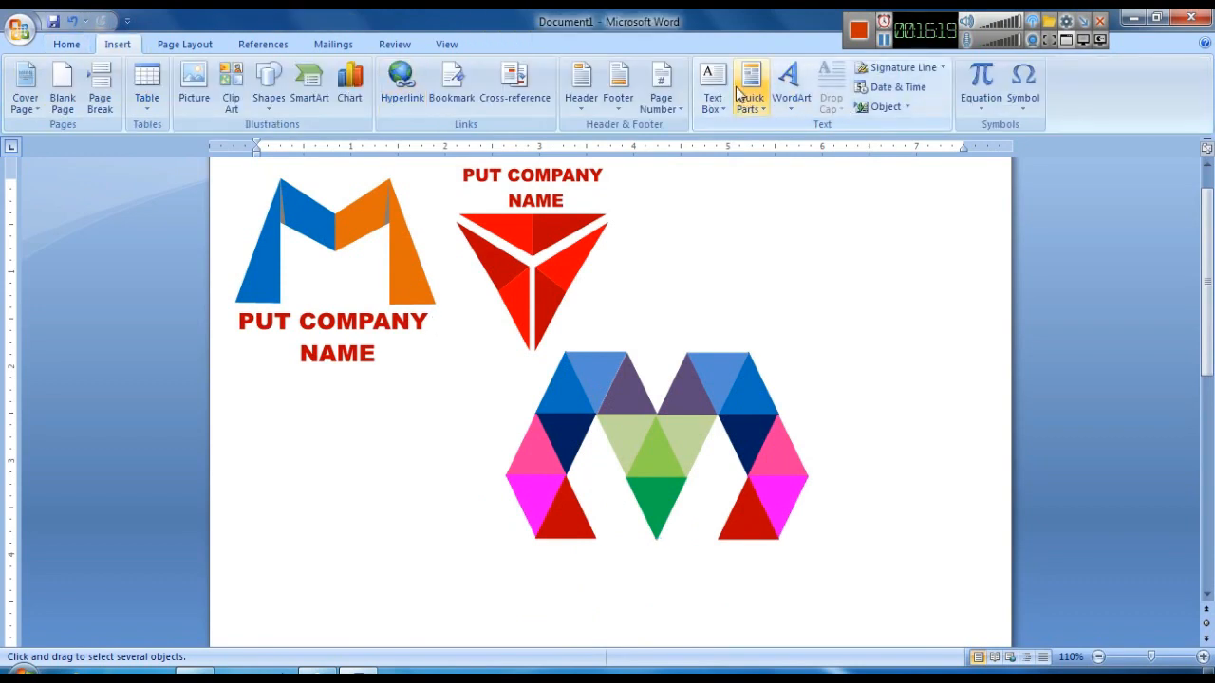
{"action": "left_click", "coordinate": [790, 83]}
{"action": "left_click", "coordinate": [806, 154]}
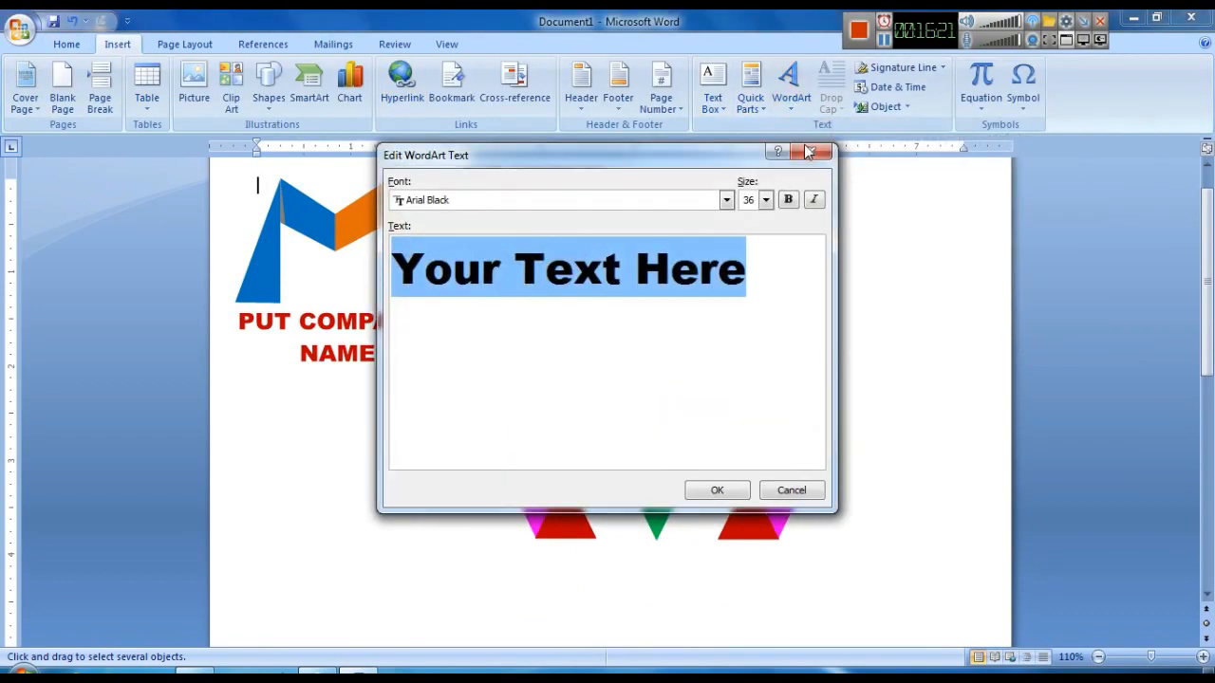
{"action": "key", "text": "BackSpace"}
{"action": "type", "text": "mOTION"}
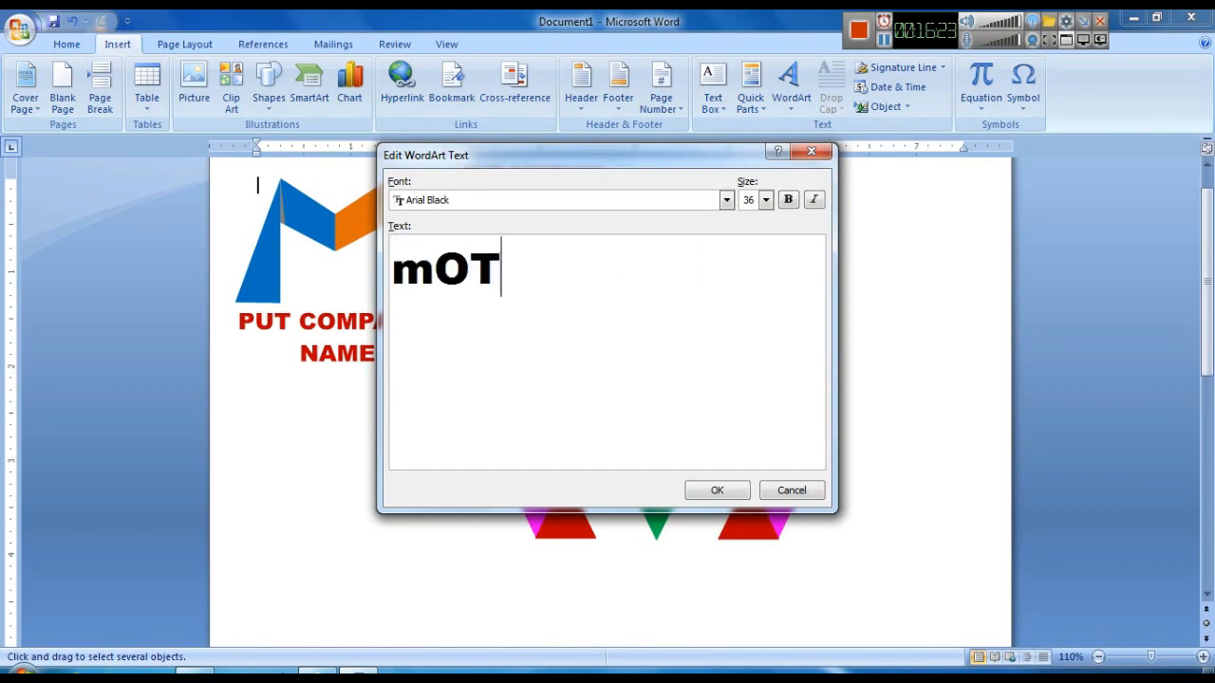
{"action": "key", "text": "BackSpace"}
{"action": "key", "text": "BackSpace"}
{"action": "key", "text": "BackSpace"}
{"action": "key", "text": "BackSpace"}
{"action": "key", "text": "BackSpace"}
{"action": "key", "text": "BackSpace"}
{"action": "type", "text": "M "}
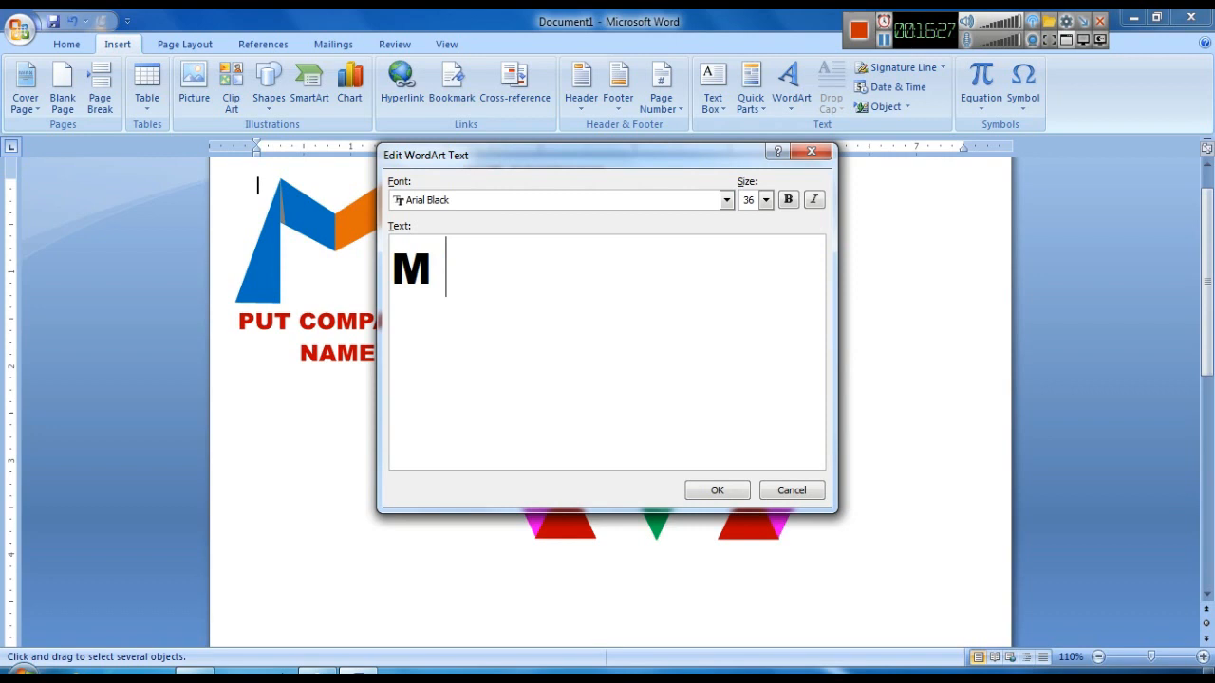
{"action": "type", "text": " OT"}
{"action": "key", "text": "BackSpace"}
{"action": "key", "text": "BackSpace"}
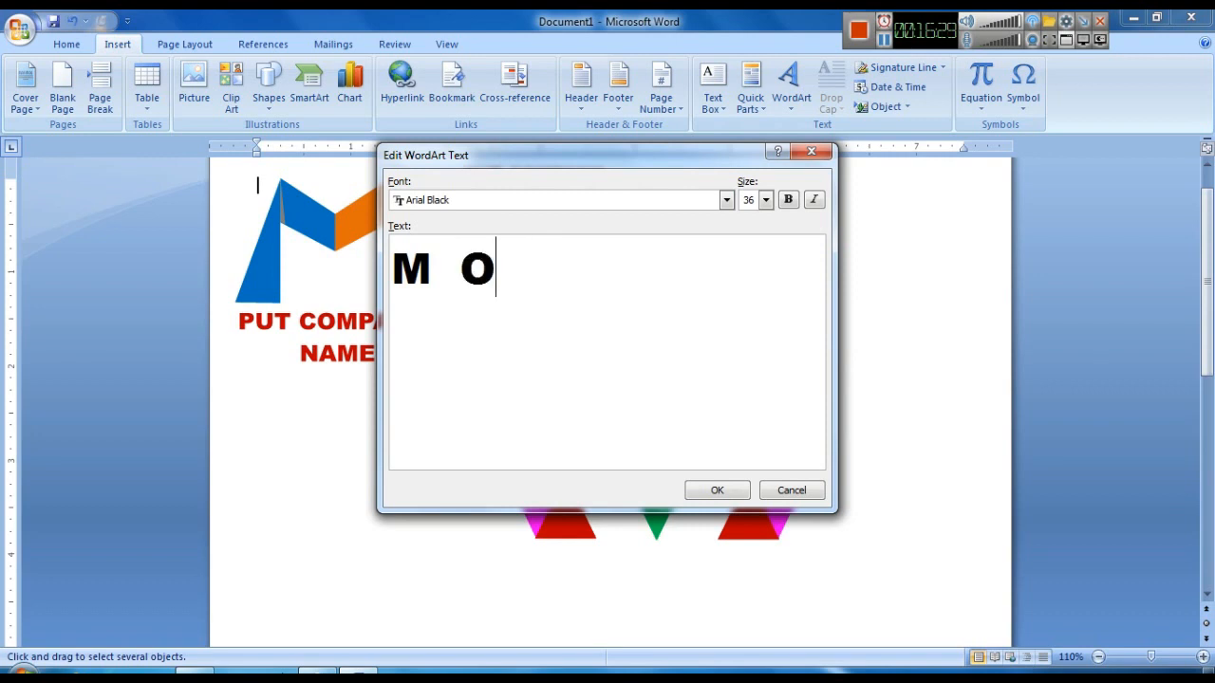
{"action": "type", "text": "T  O"}
{"action": "key", "text": "BackSpace"}
{"action": "type", "text": "I  O"}
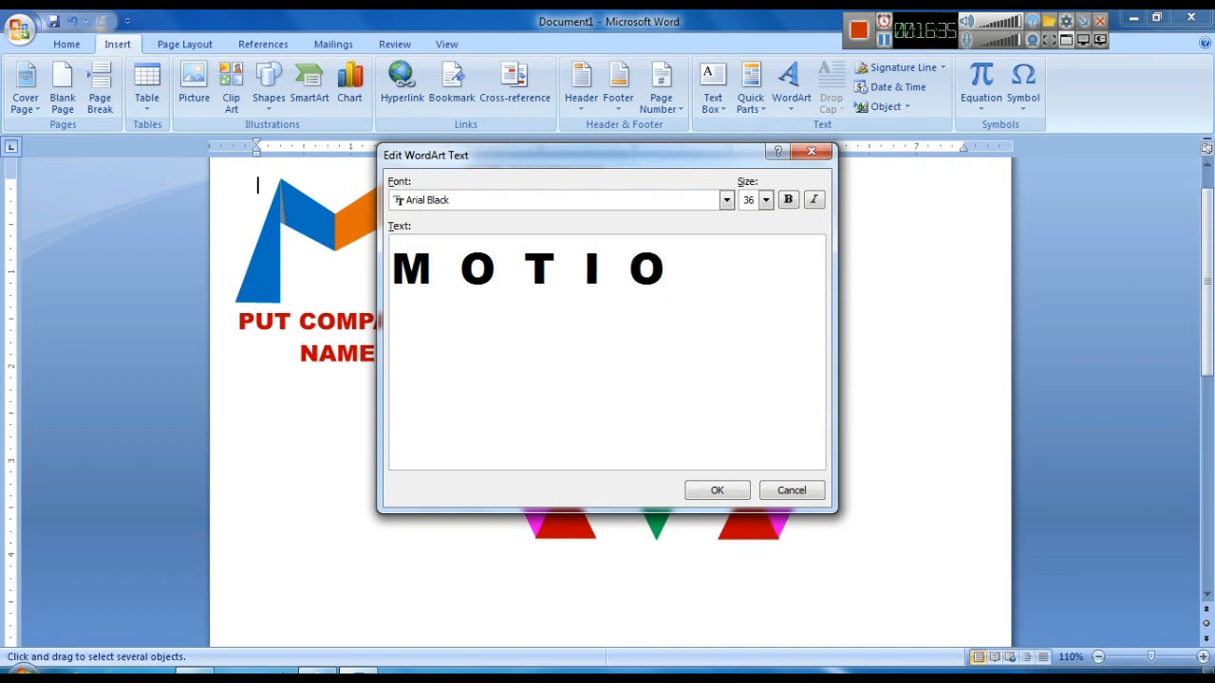